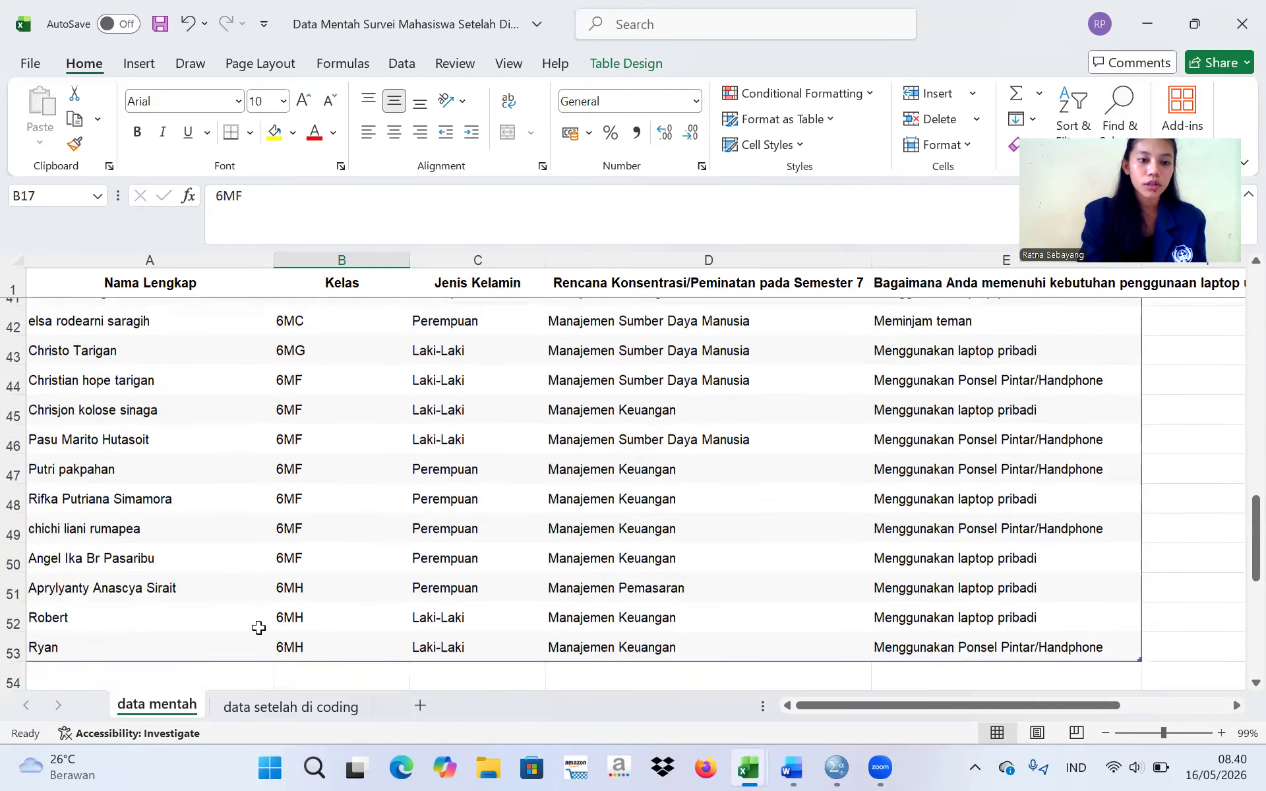
# Review the raw survey responses and the coded columns of the data setelah di coding sheet, and switch to SPSS Statistics.
pyautogui.scroll(-11, 282, 464)
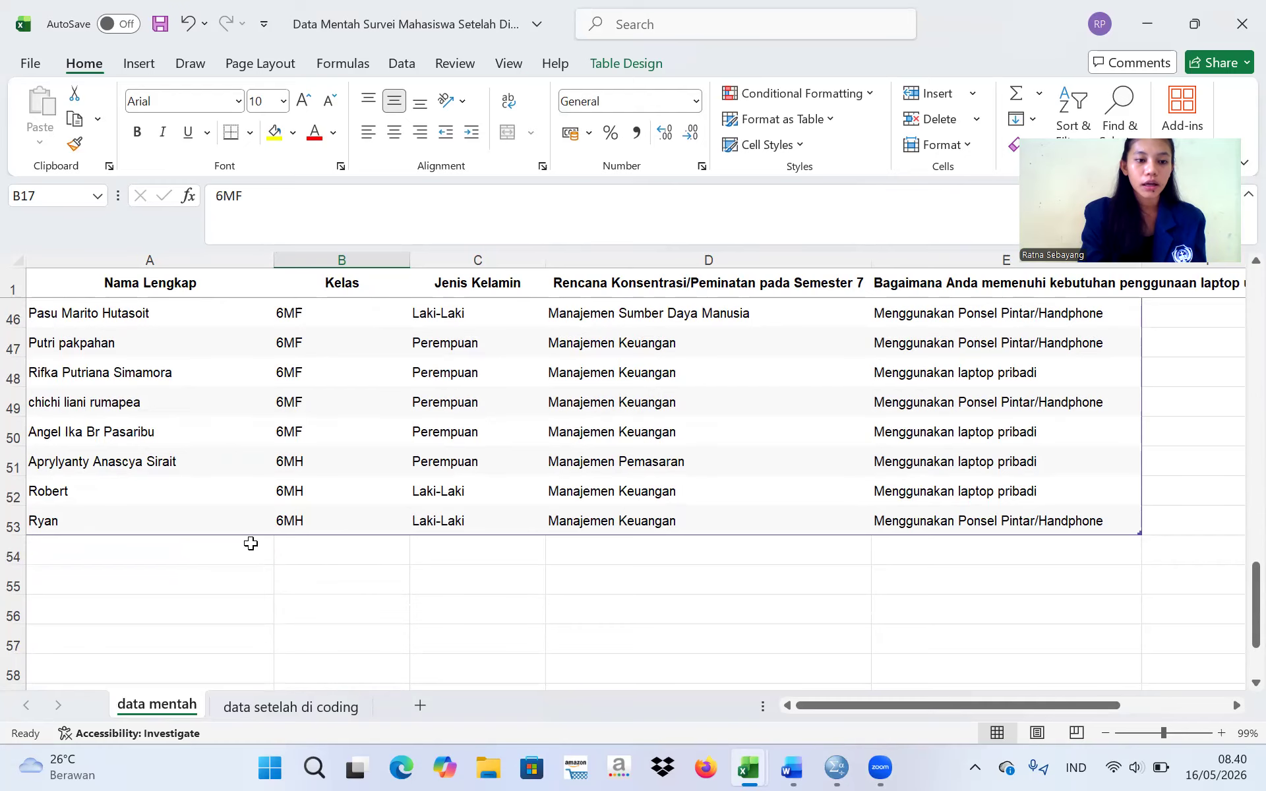
pyautogui.click(268, 707)
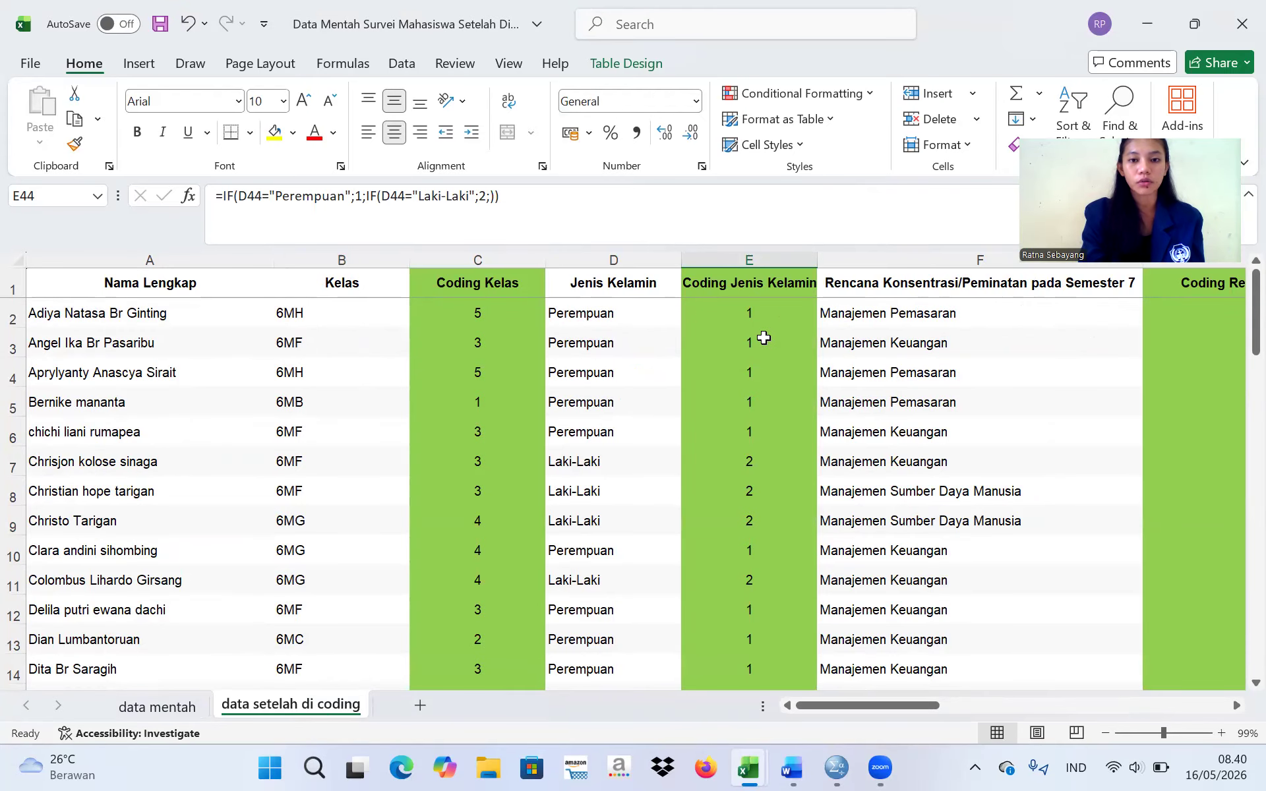
pyautogui.hscroll(4, 1143, 315)
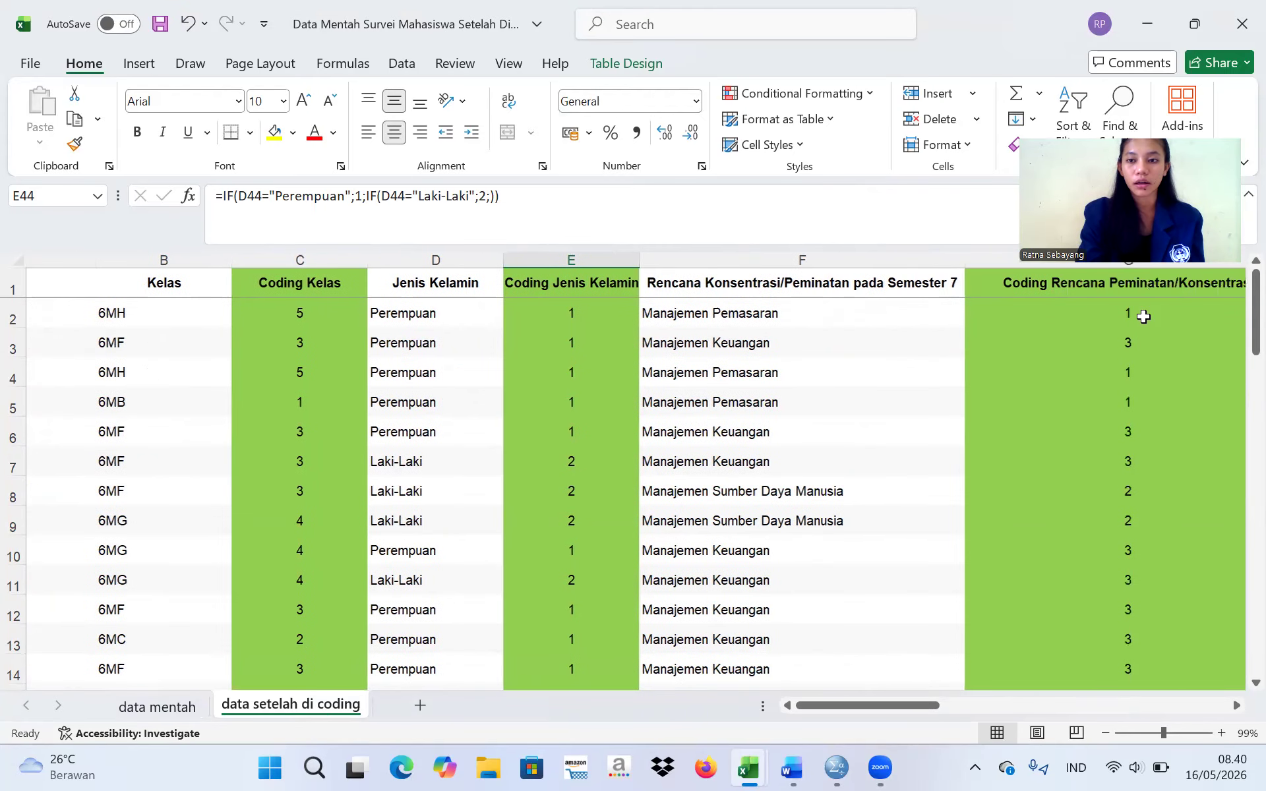
pyautogui.hscroll(6, 1143, 315)
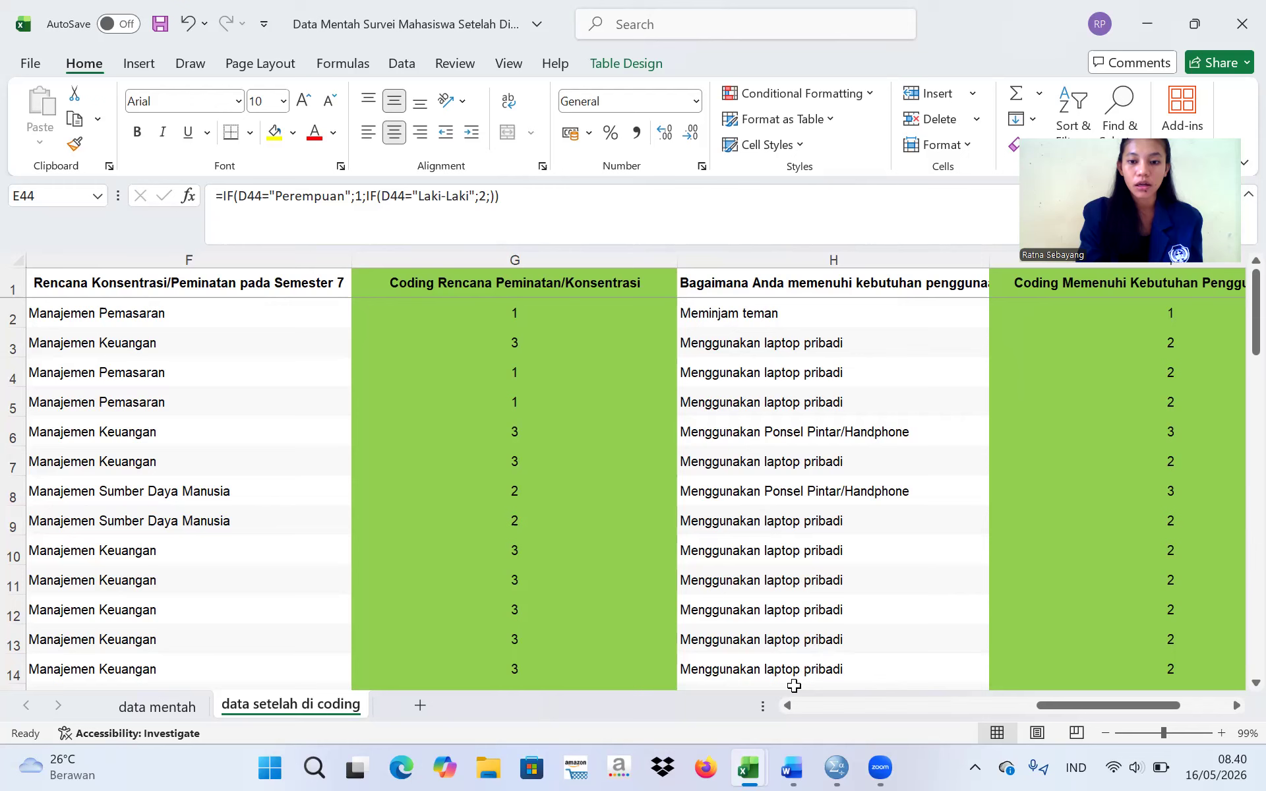
pyautogui.click(832, 767)
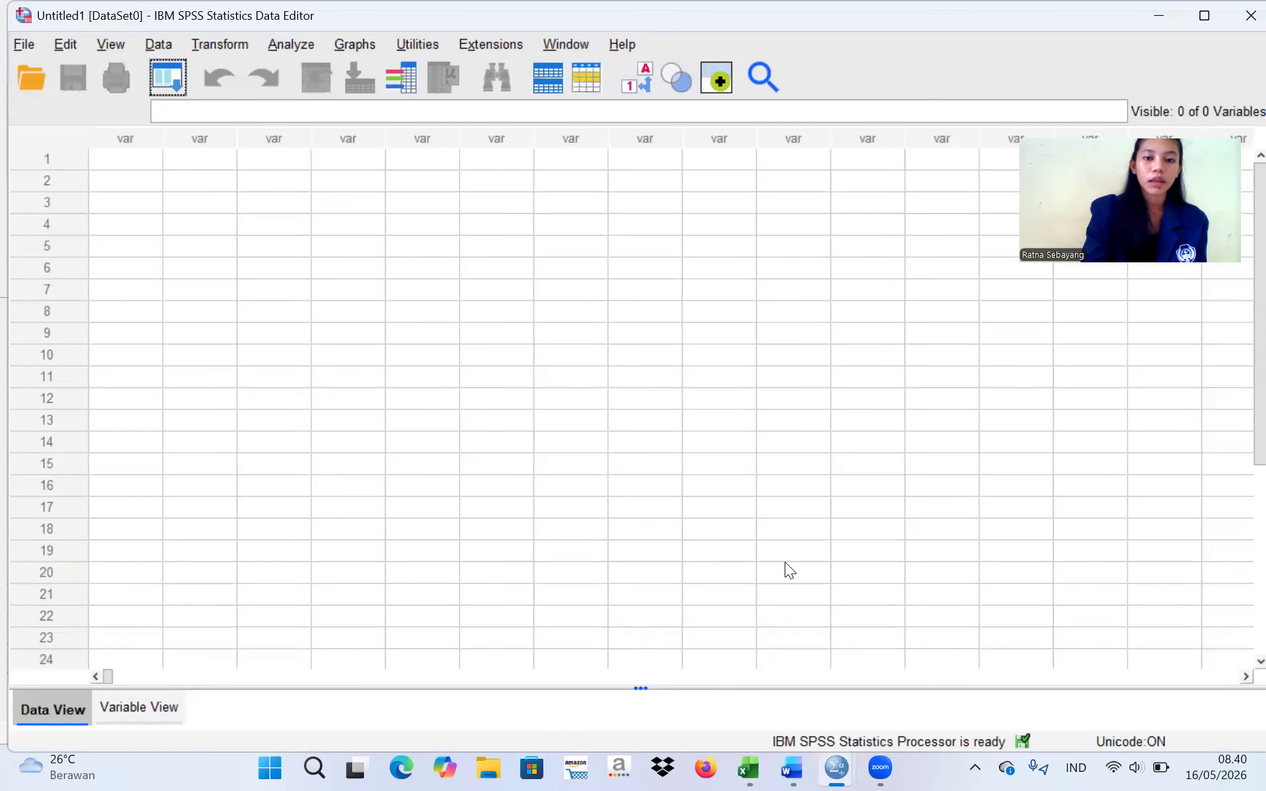
pyautogui.click(130, 160)
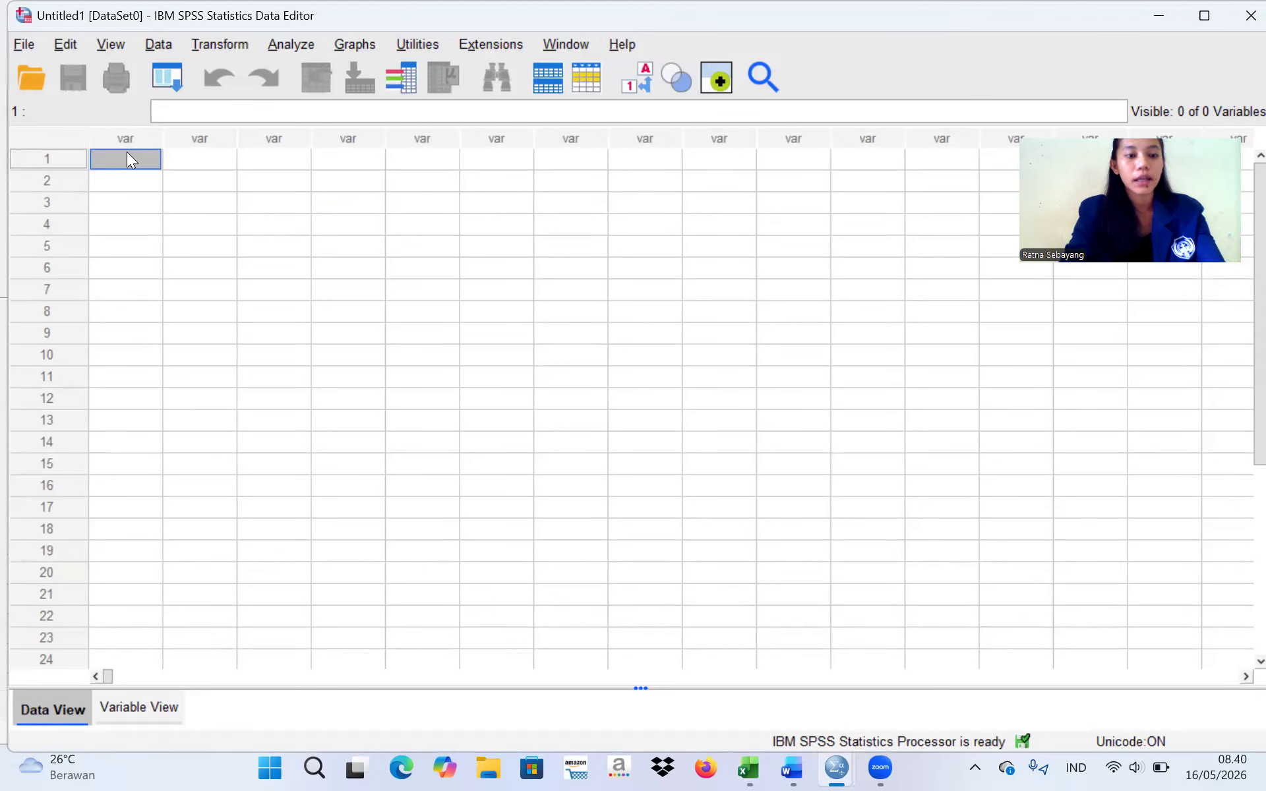
pyautogui.write('na')
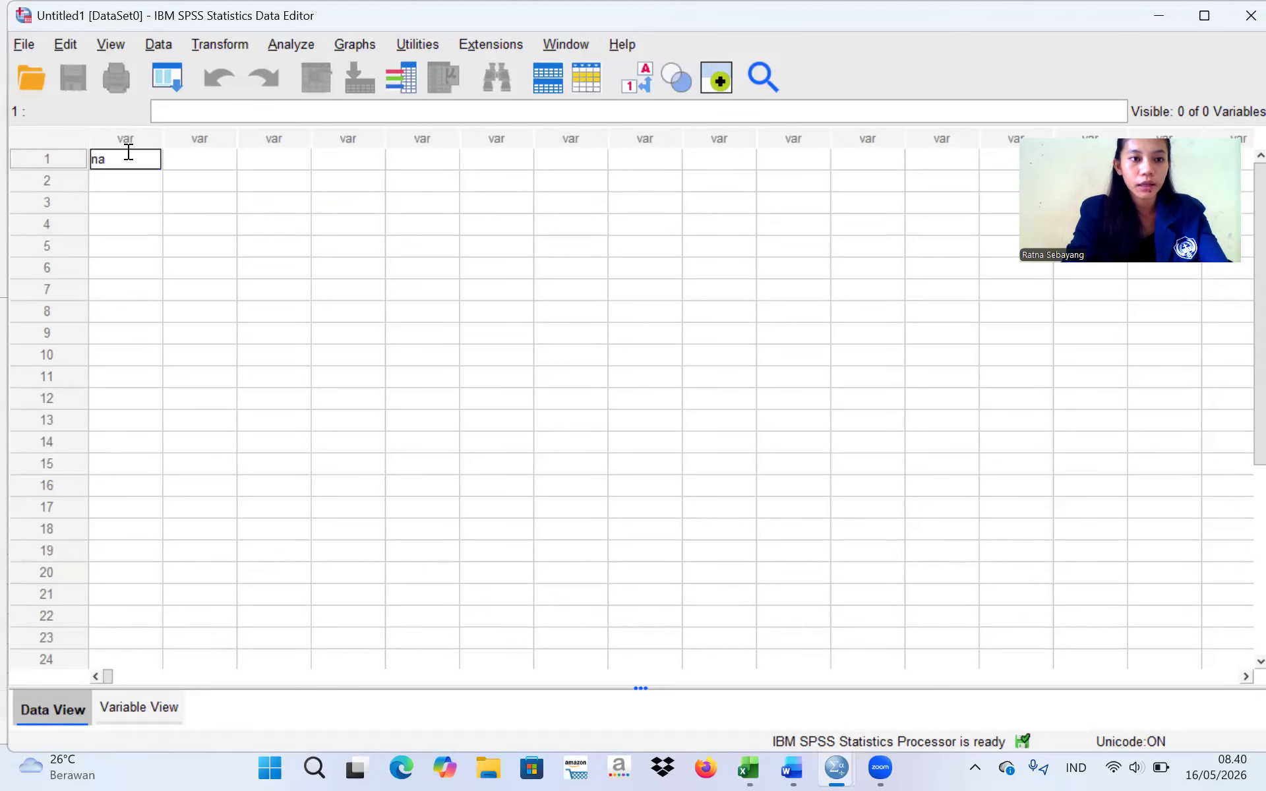
pyautogui.write('ma')
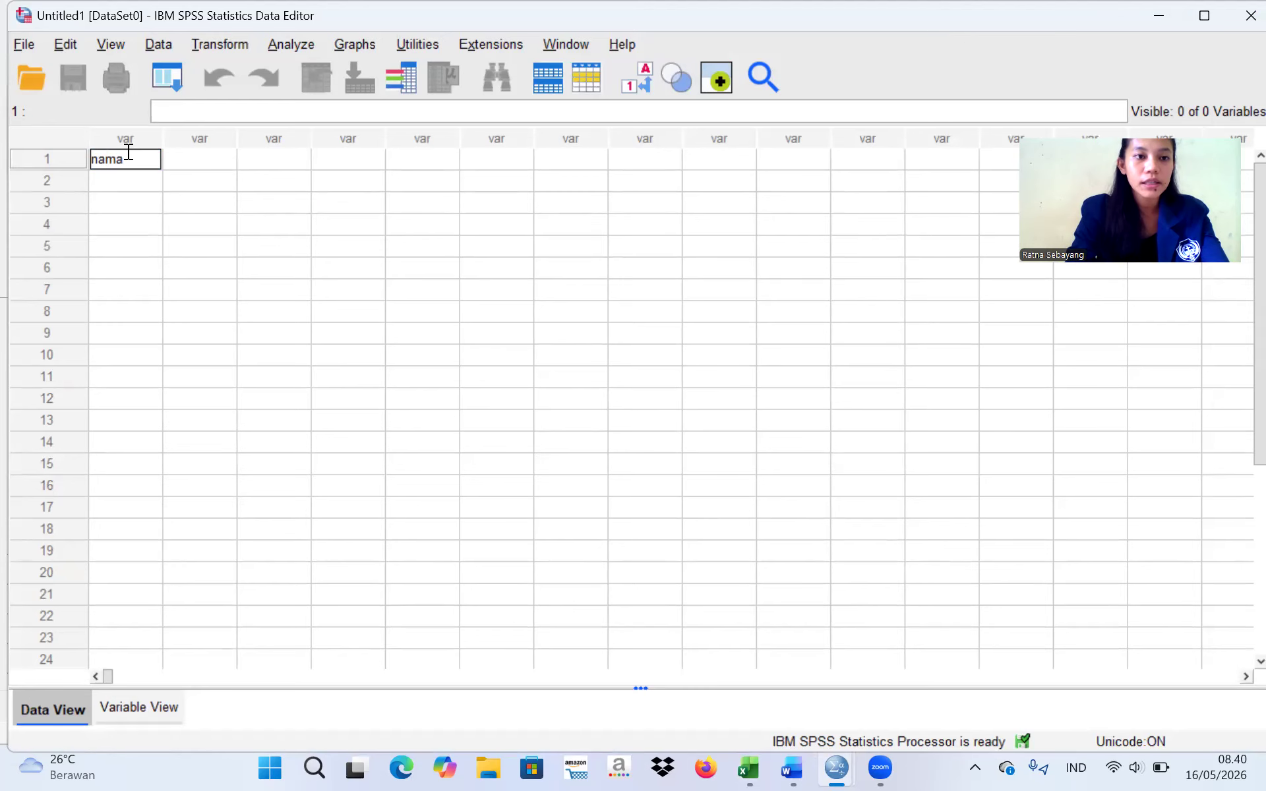
pyautogui.click(188, 158)
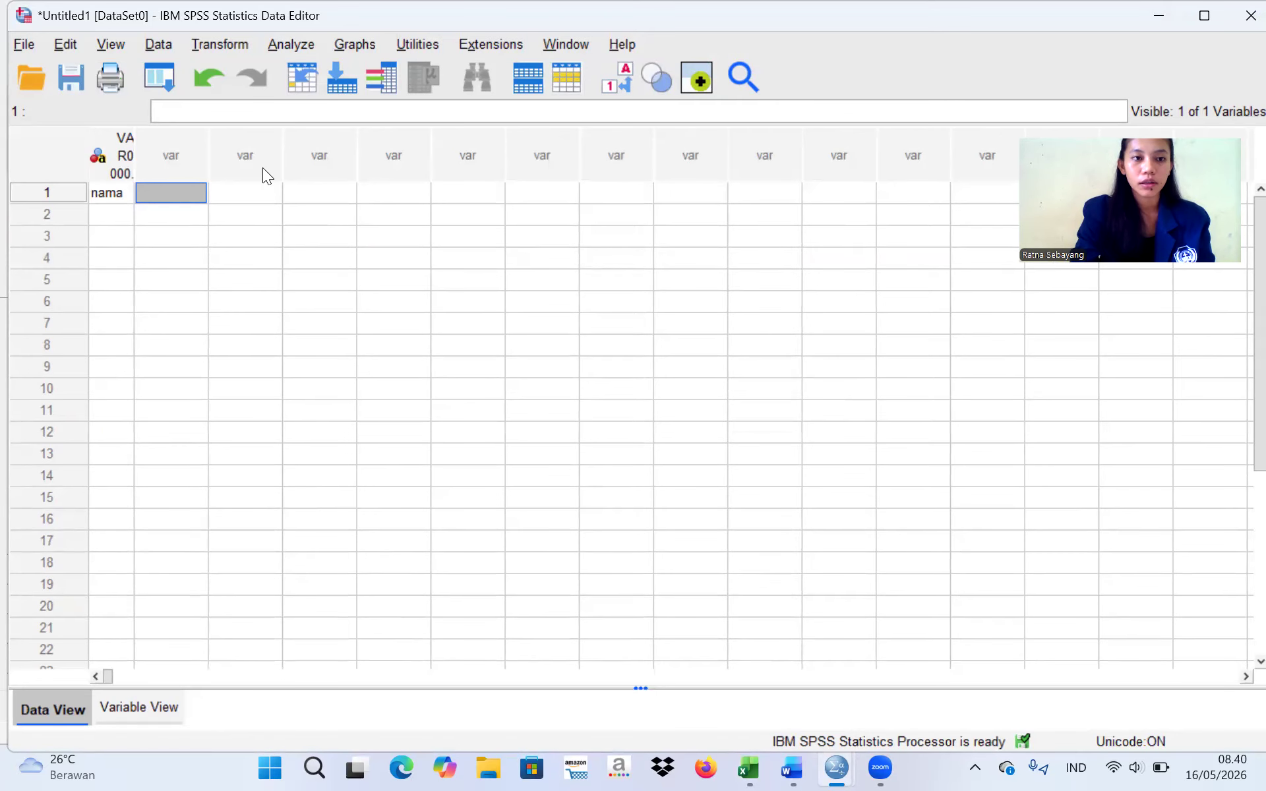
pyautogui.click(116, 142)
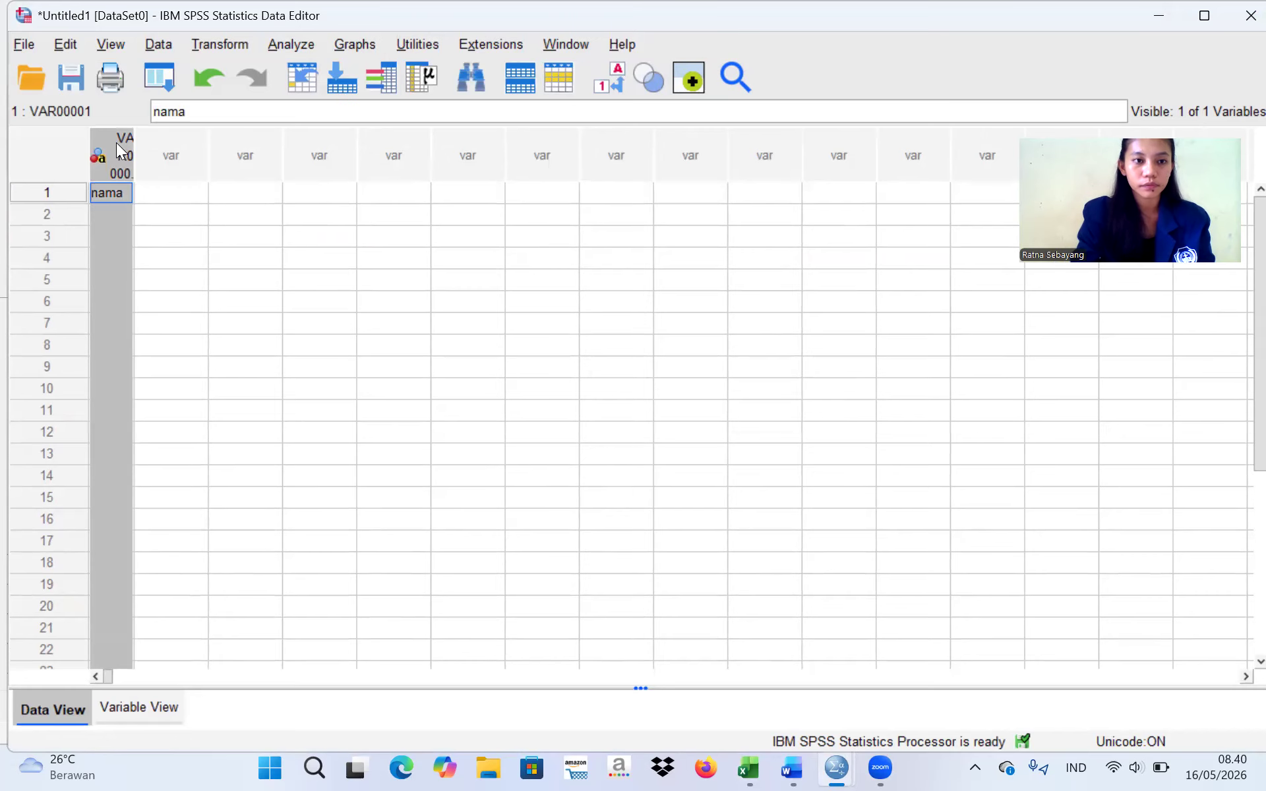
pyautogui.rightClick(116, 142)
pyautogui.click(154, 159)
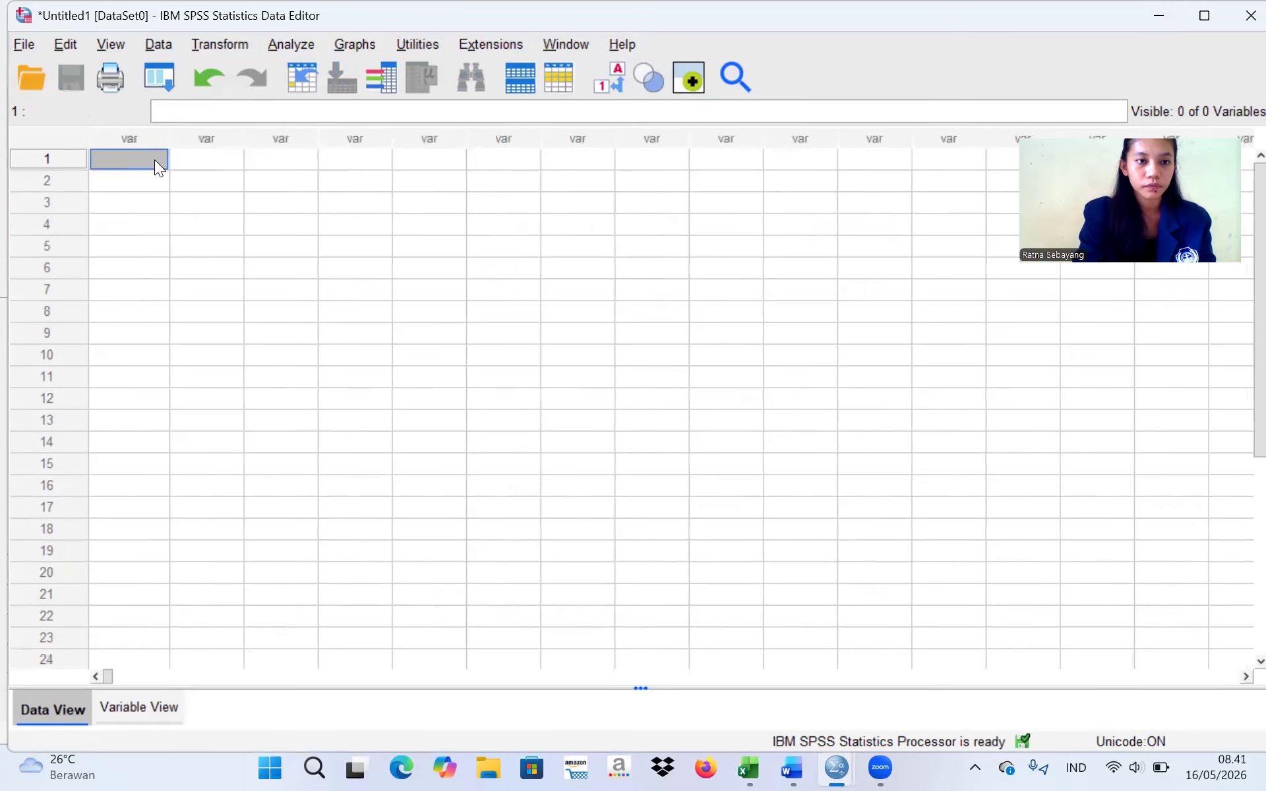
# Define the dataset's first variable with the name nama.
pyautogui.click(135, 714)
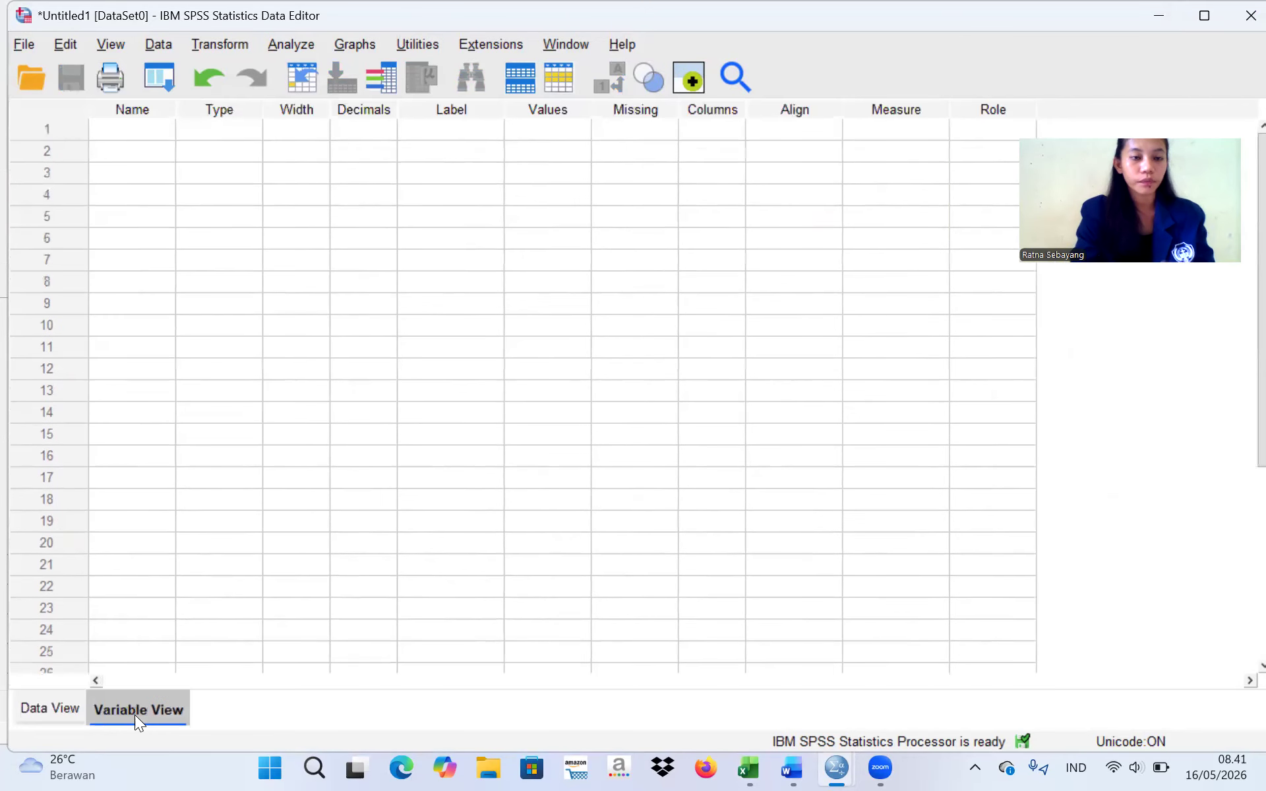
pyautogui.click(136, 127)
pyautogui.write('nama')
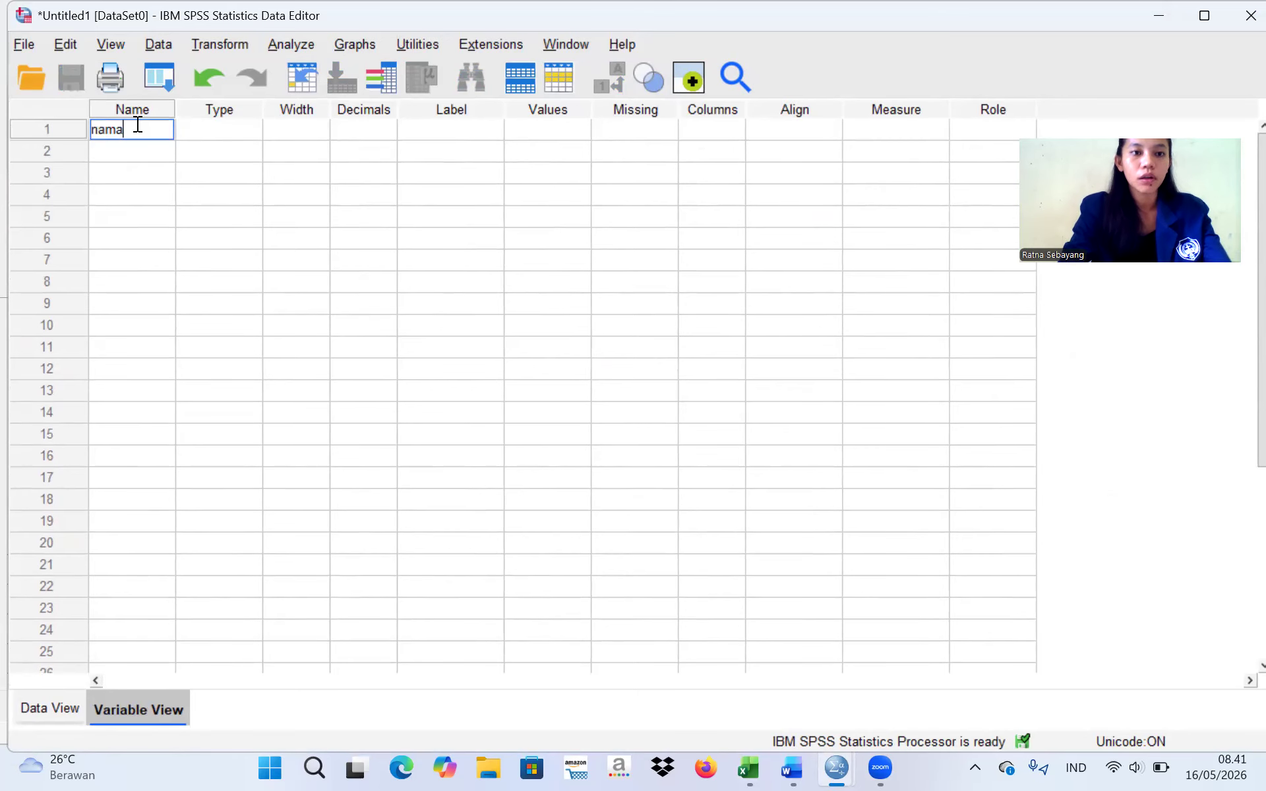
# Set the type of the nama variable to String with 100 characters.
pyautogui.click(235, 127)
pyautogui.click(250, 129)
pyautogui.click(410, 418)
pyautogui.click(795, 282)
pyautogui.press('BackSpace')
pyautogui.write('100')
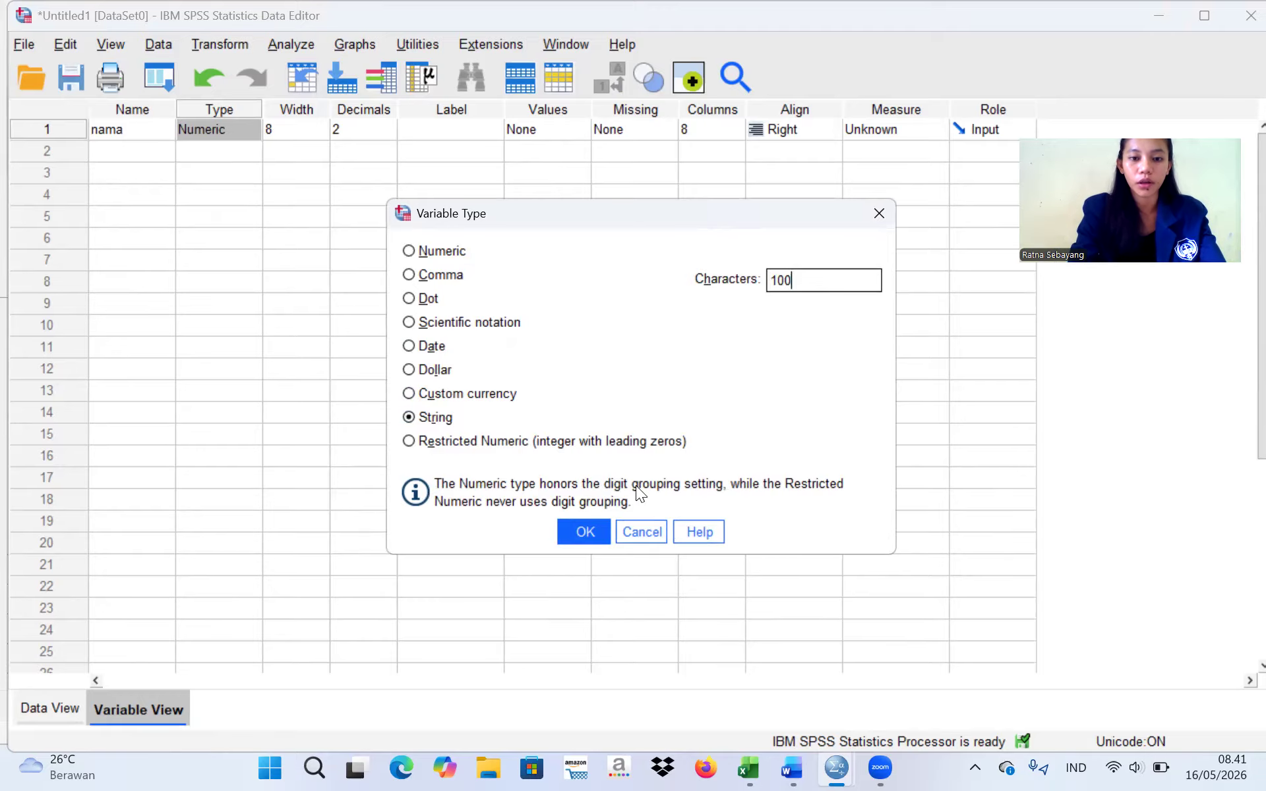
pyautogui.click(590, 534)
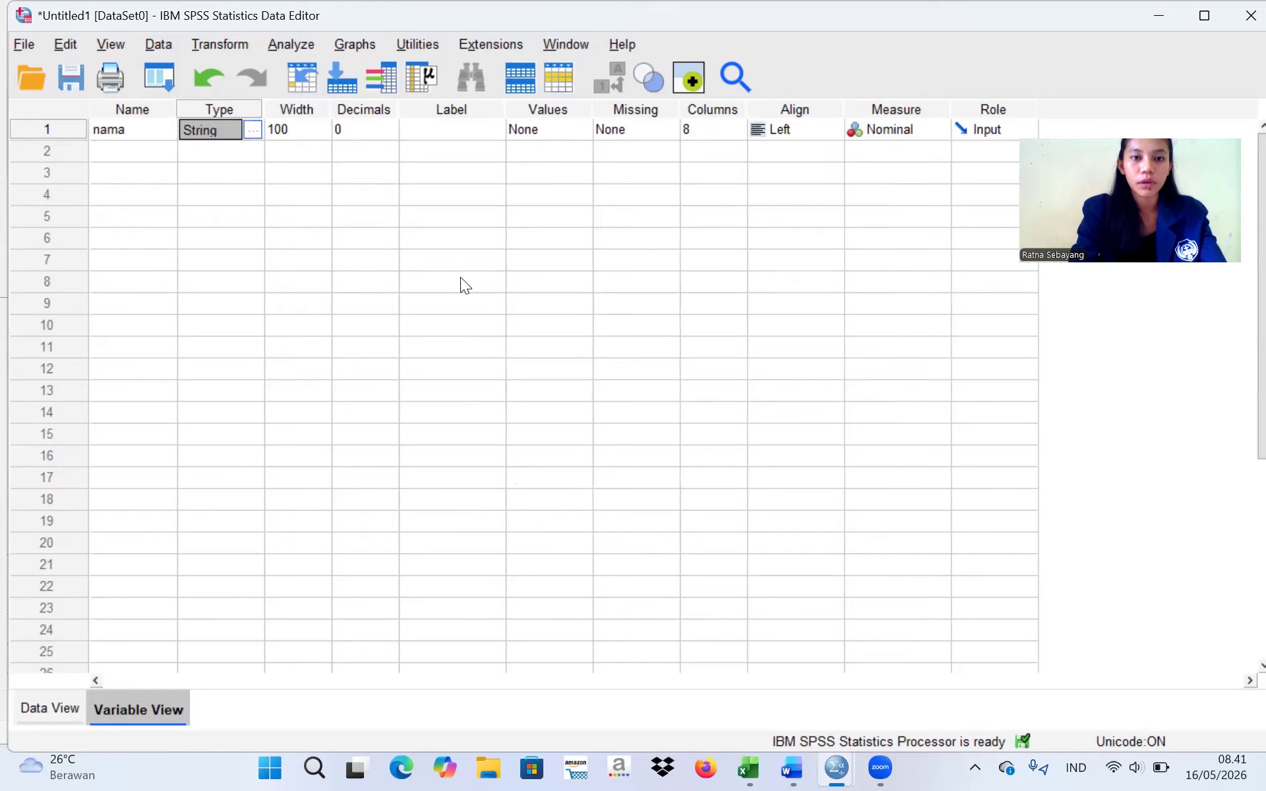
# Give the nama variable the label Nama responden.
pyautogui.click(466, 129)
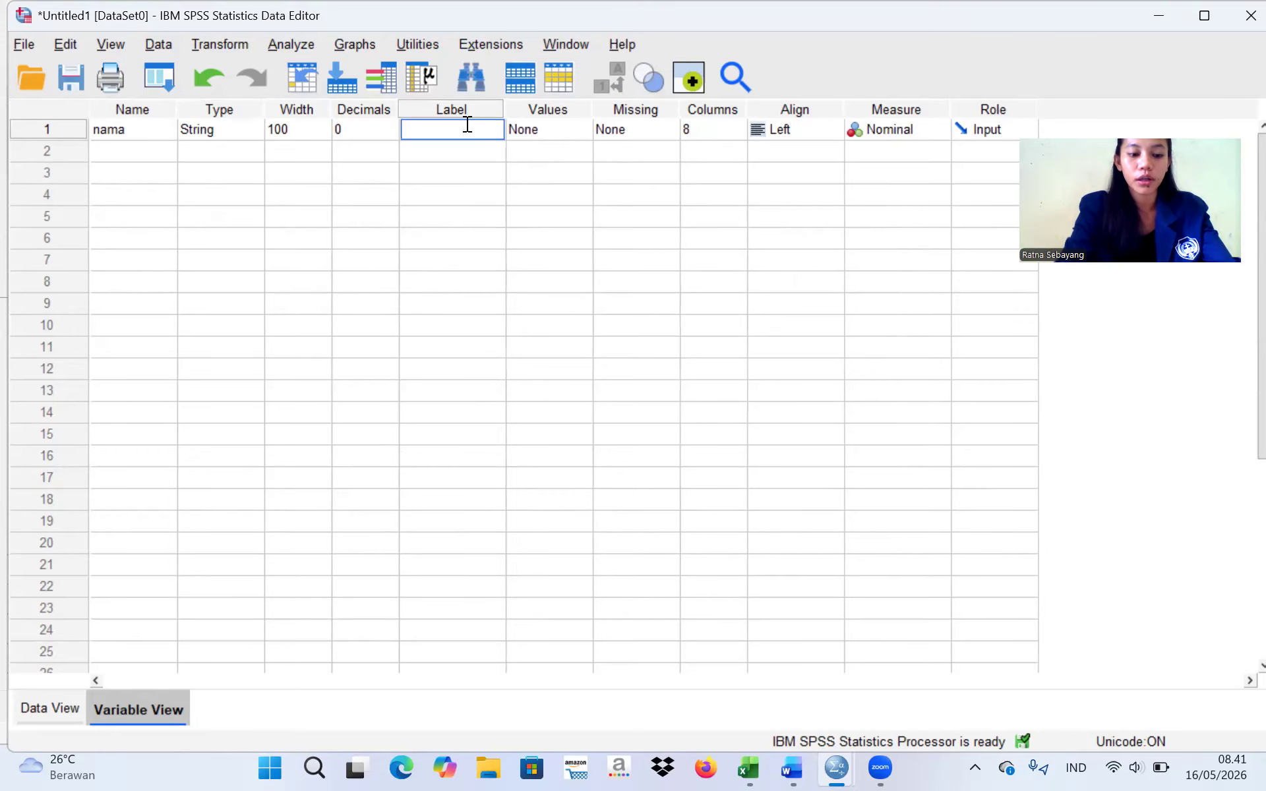
pyautogui.write('Nama respondne')
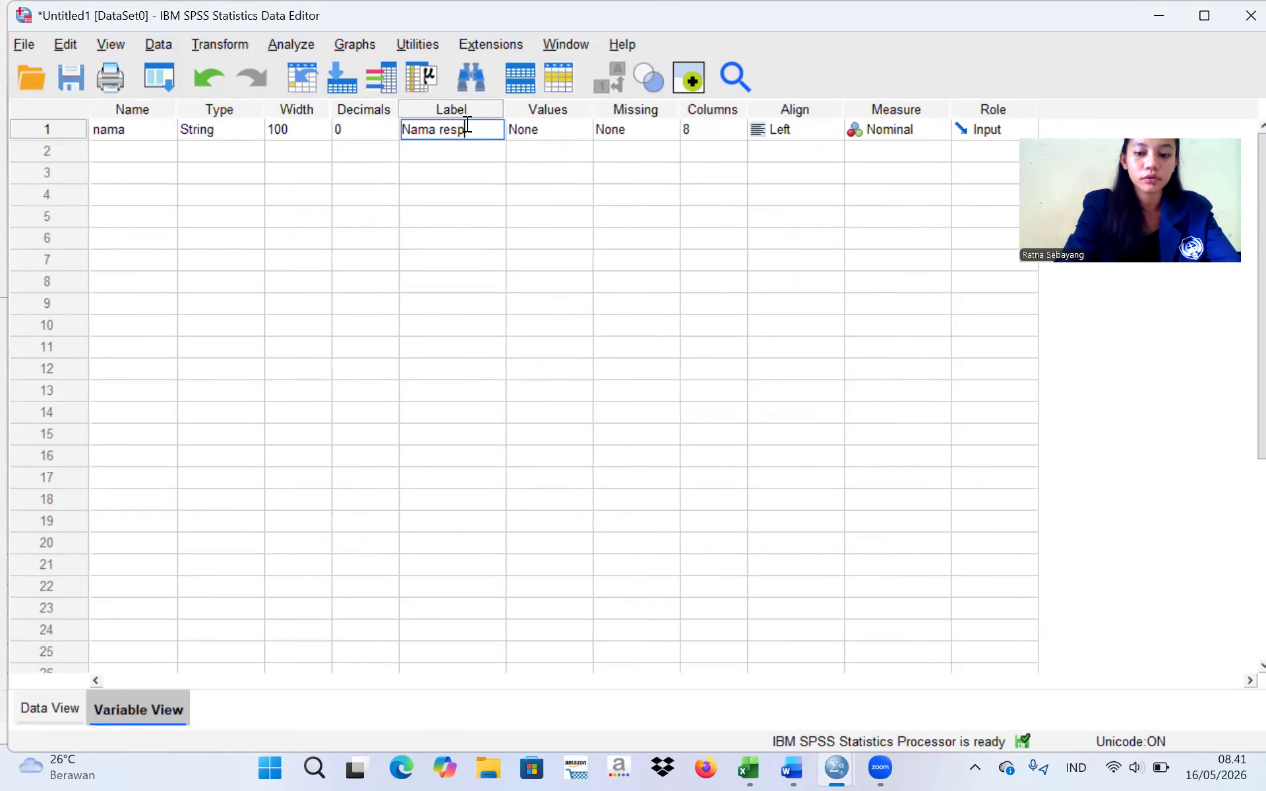
pyautogui.press('BackSpace')
pyautogui.press('BackSpace')
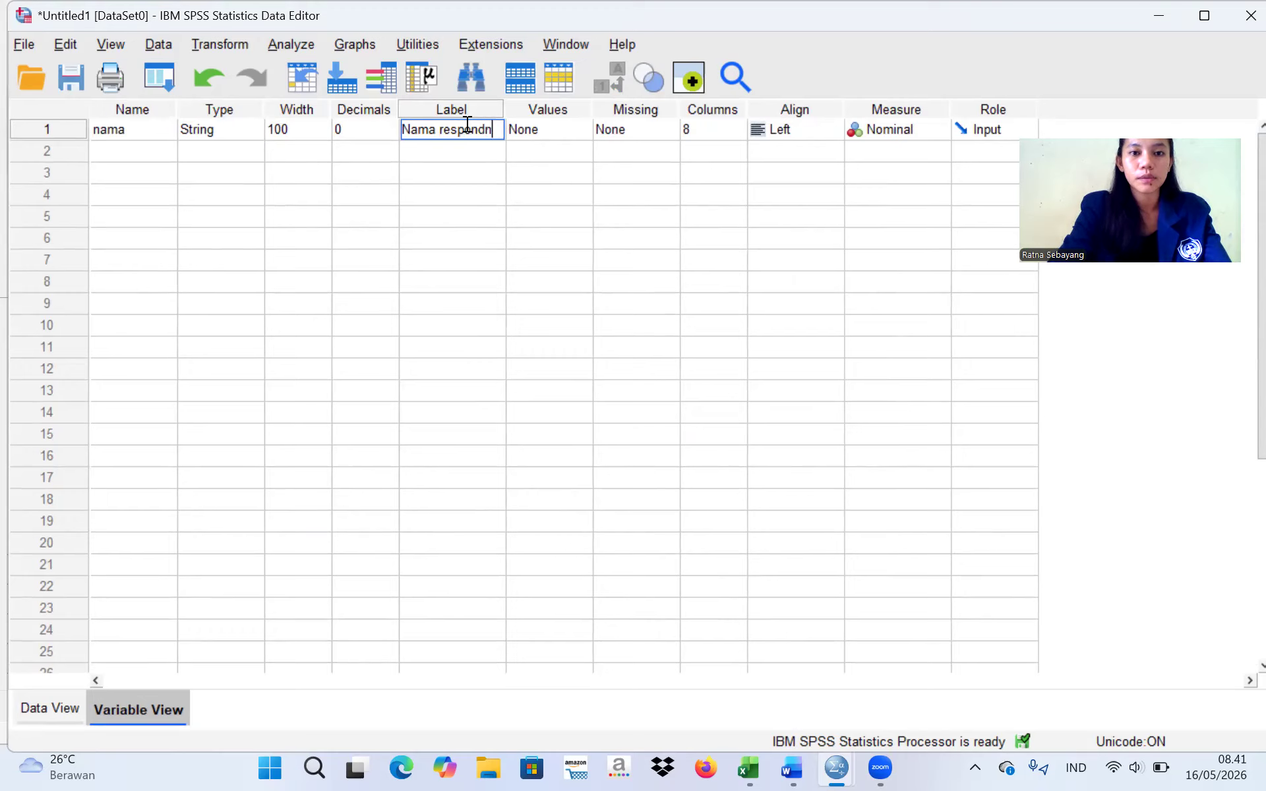
pyautogui.write('en')
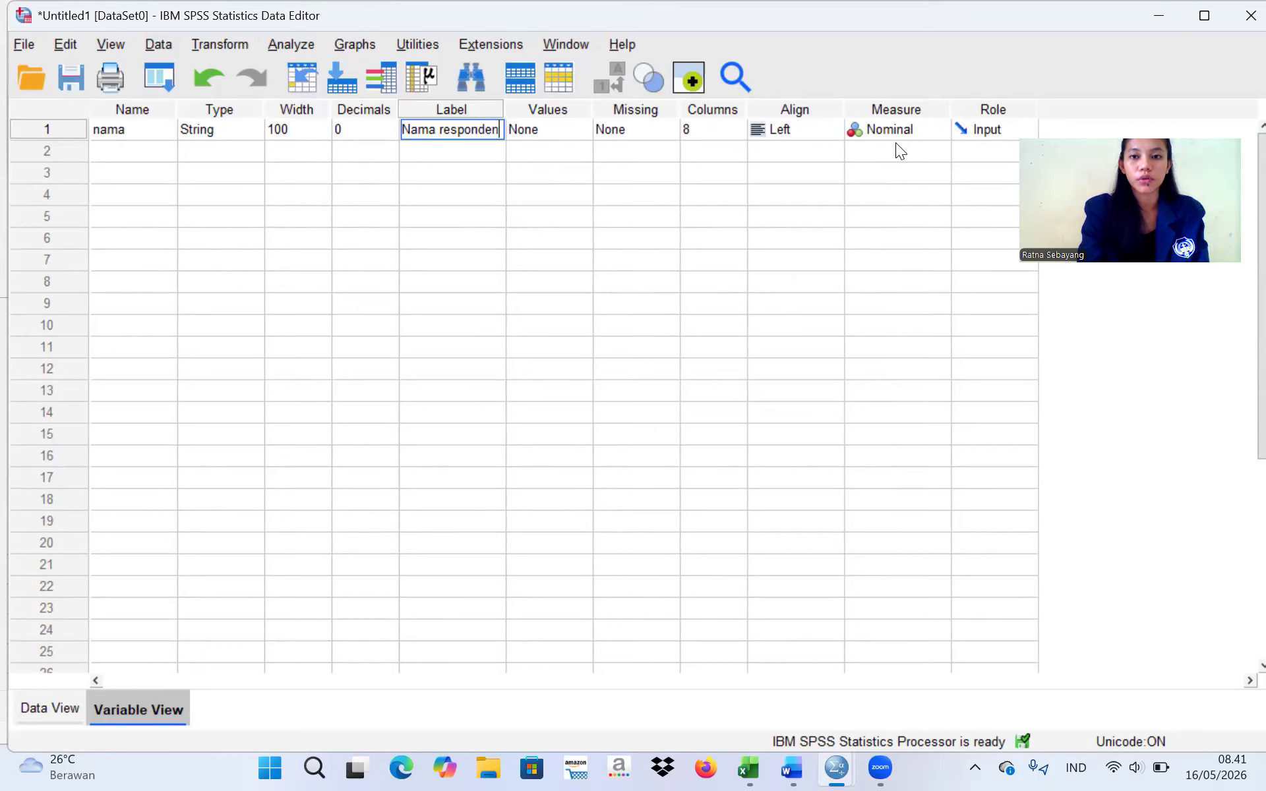
# Define a second variable below nama with the name Jeniskelamin.
pyautogui.click(104, 149)
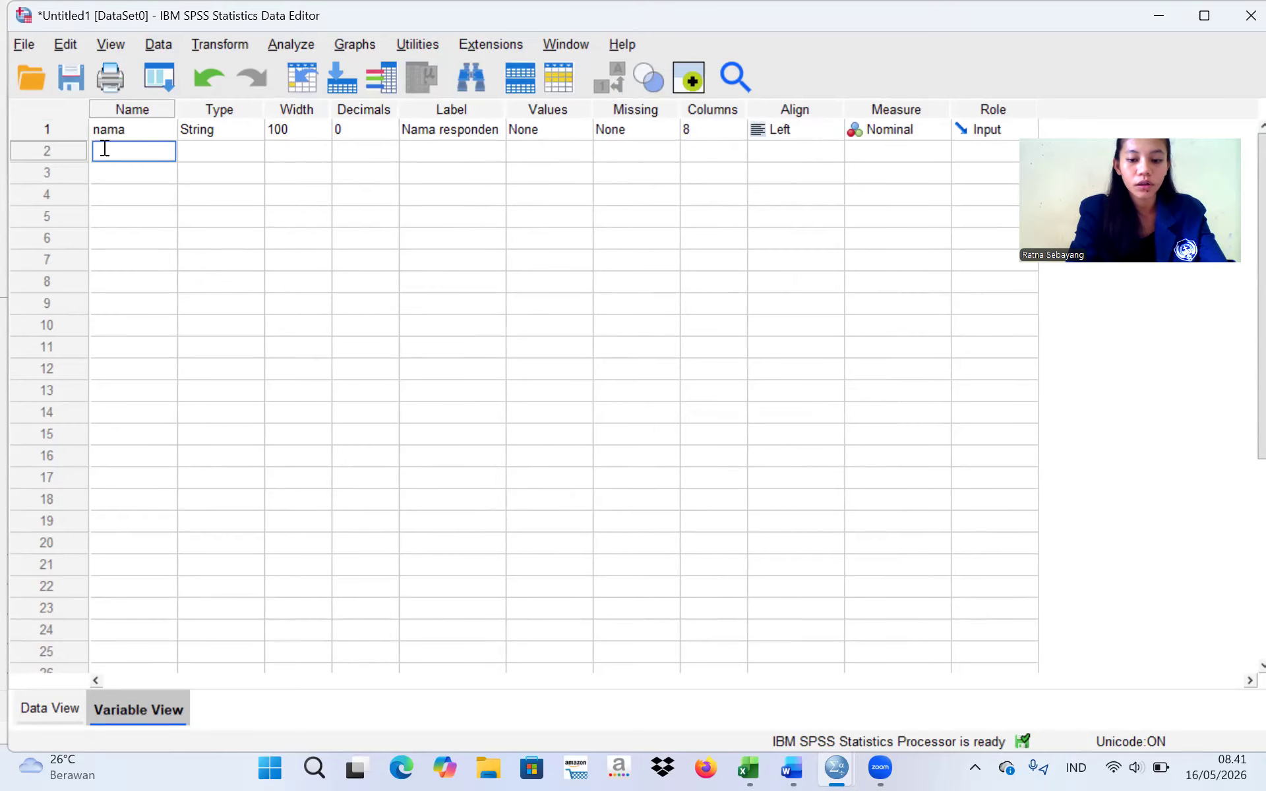
pyautogui.write('uenis kelamk')
pyautogui.press('BackSpace')
pyautogui.press('BackSpace')
pyautogui.press('BackSpace')
pyautogui.press('BackSpace')
pyautogui.press('BackSpace')
pyautogui.press('BackSpace')
pyautogui.press('BackSpace')
pyautogui.press('BackSpace')
pyautogui.press('BackSpace')
pyautogui.press('BackSpace')
pyautogui.press('BackSpace')
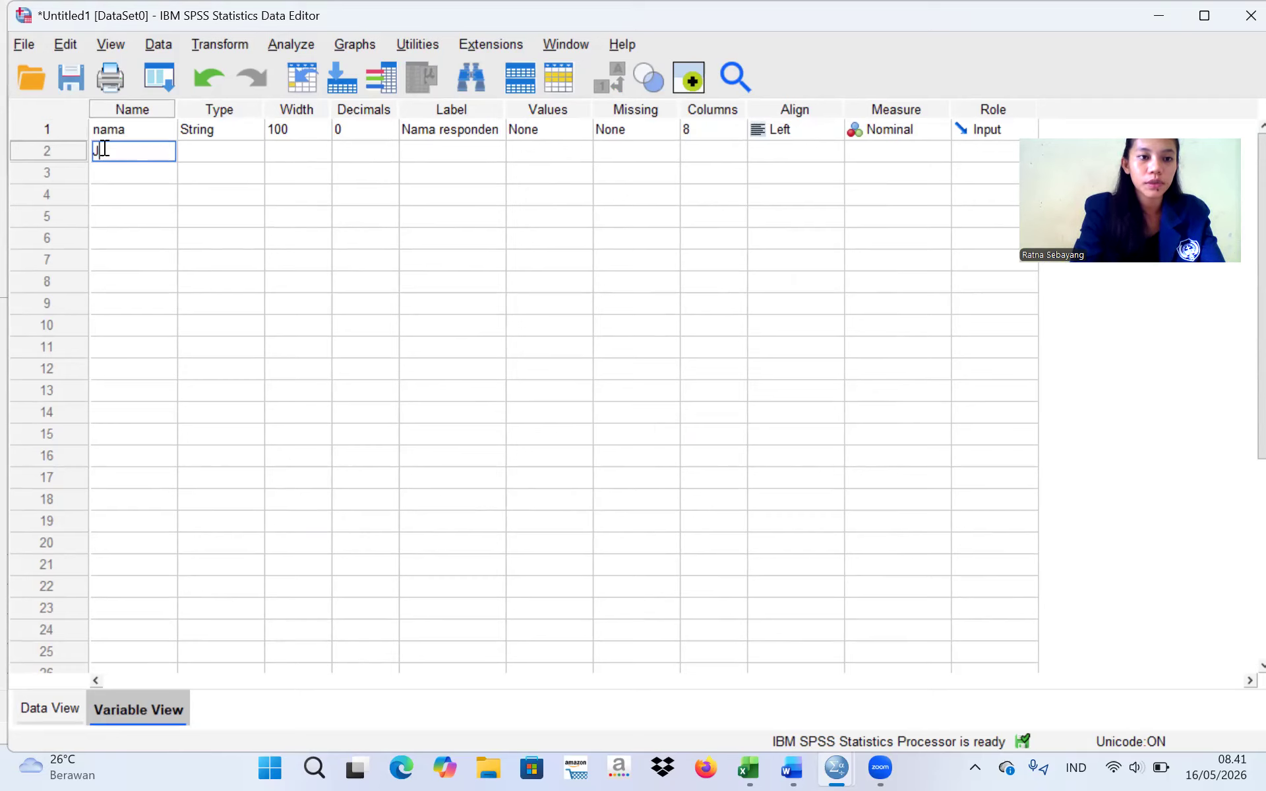
pyautogui.write('eniskelamin')
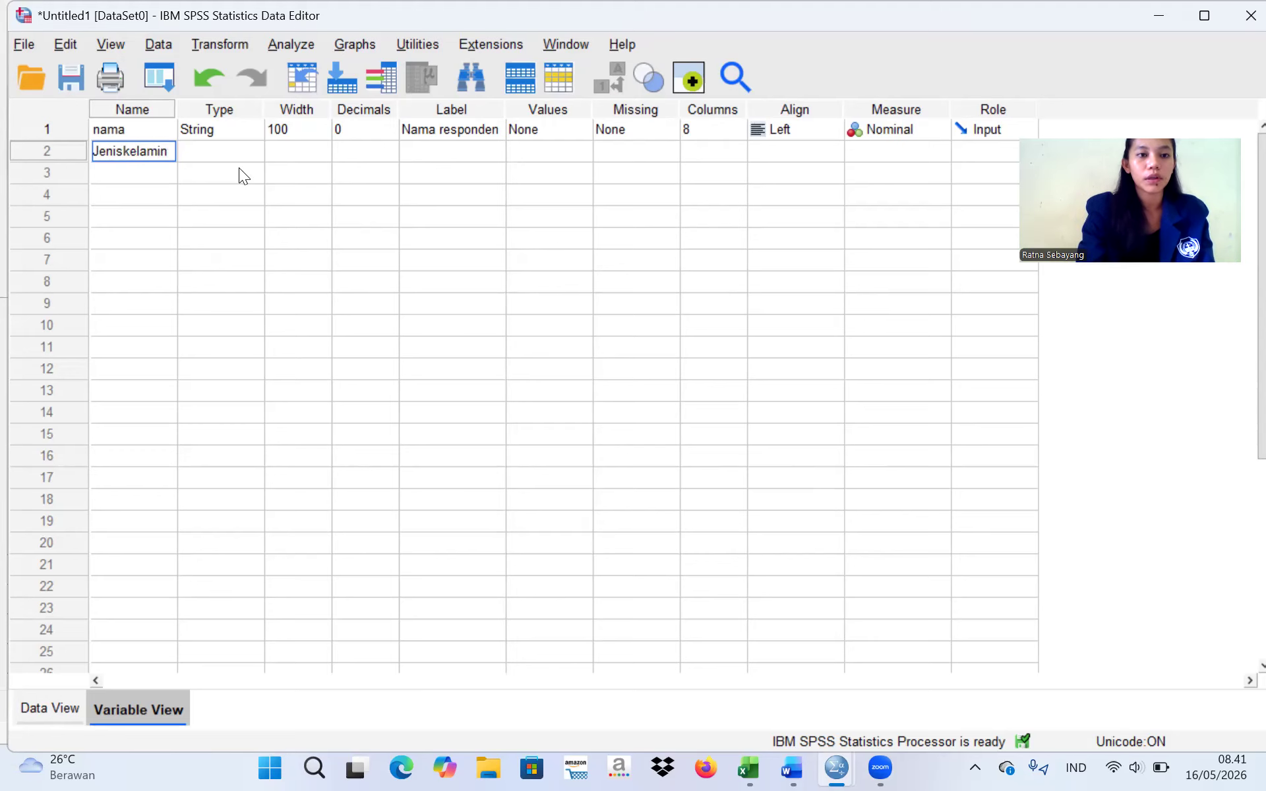
# Keep Jeniskelamin as a Numeric variable and set its width to 20 with 0 decimal places.
pyautogui.click(237, 148)
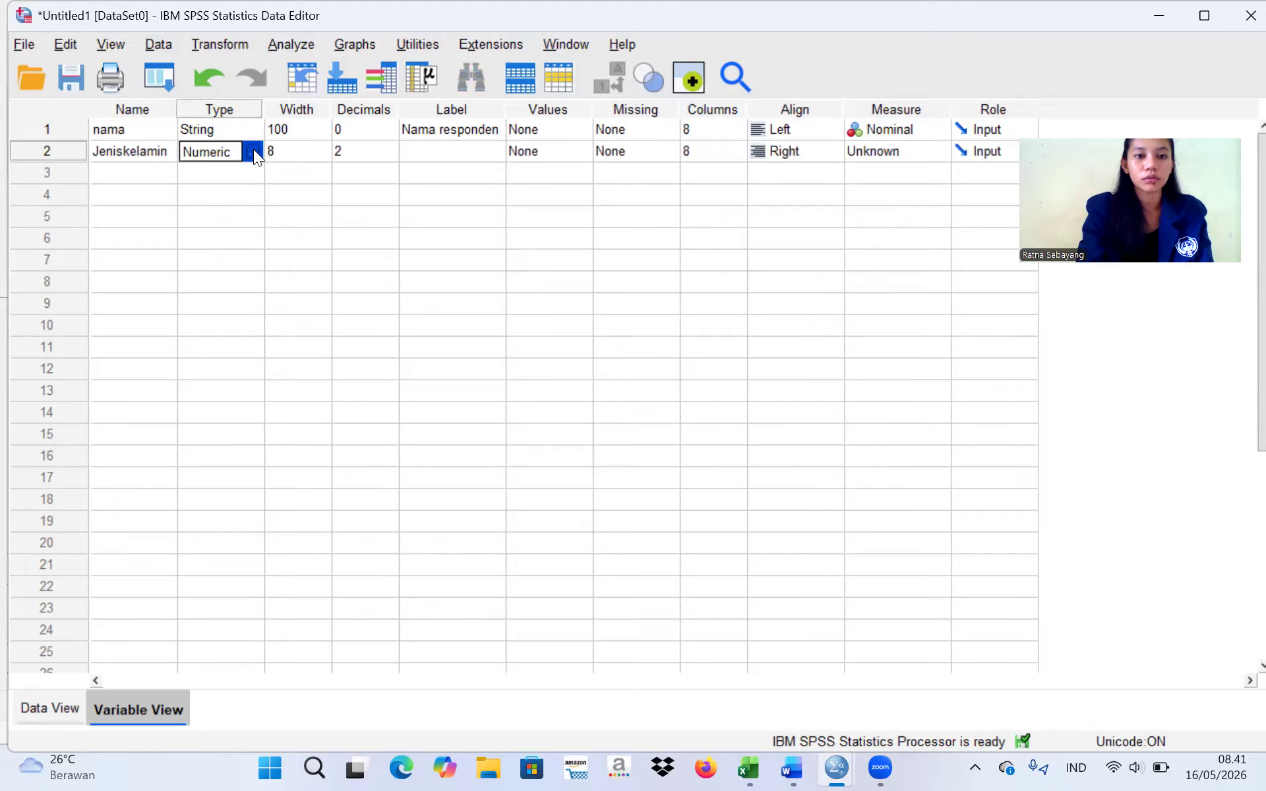
pyautogui.click(253, 151)
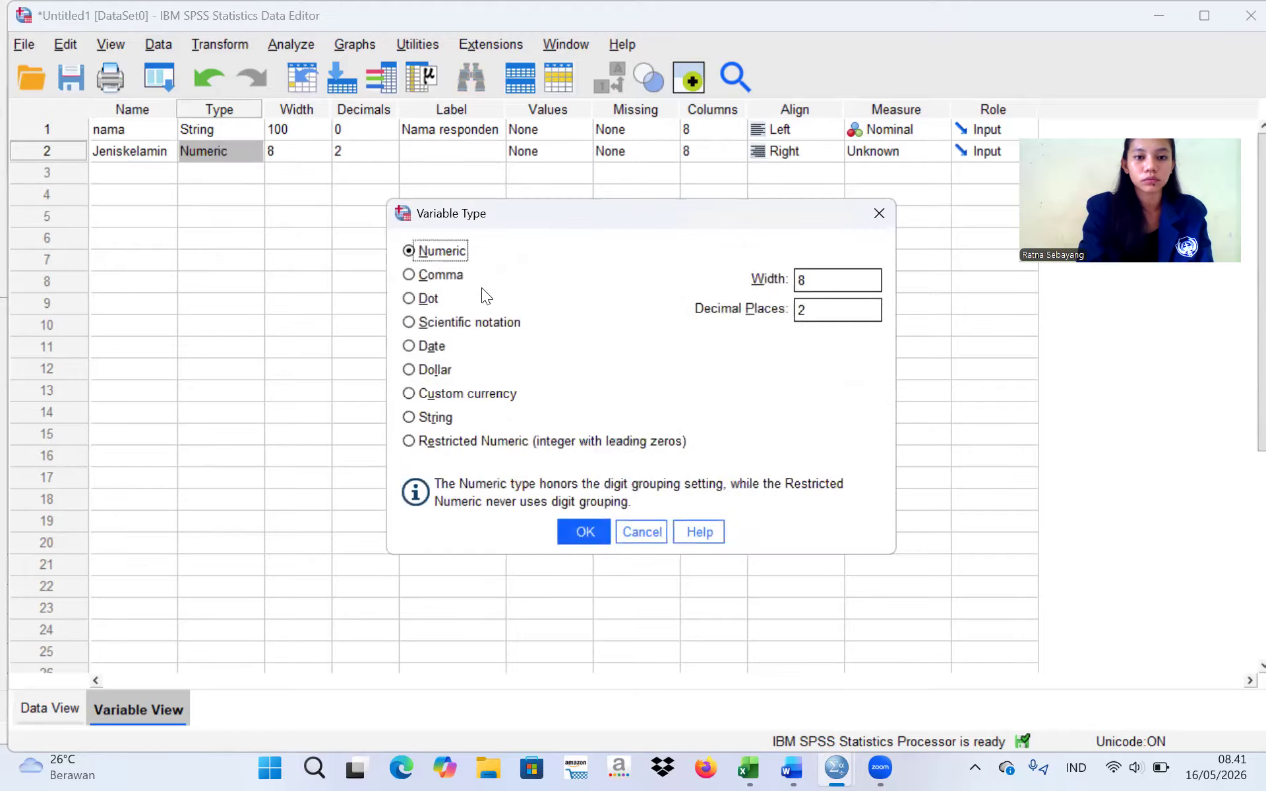
pyautogui.click(814, 279)
pyautogui.press('BackSpace')
pyautogui.write('20')
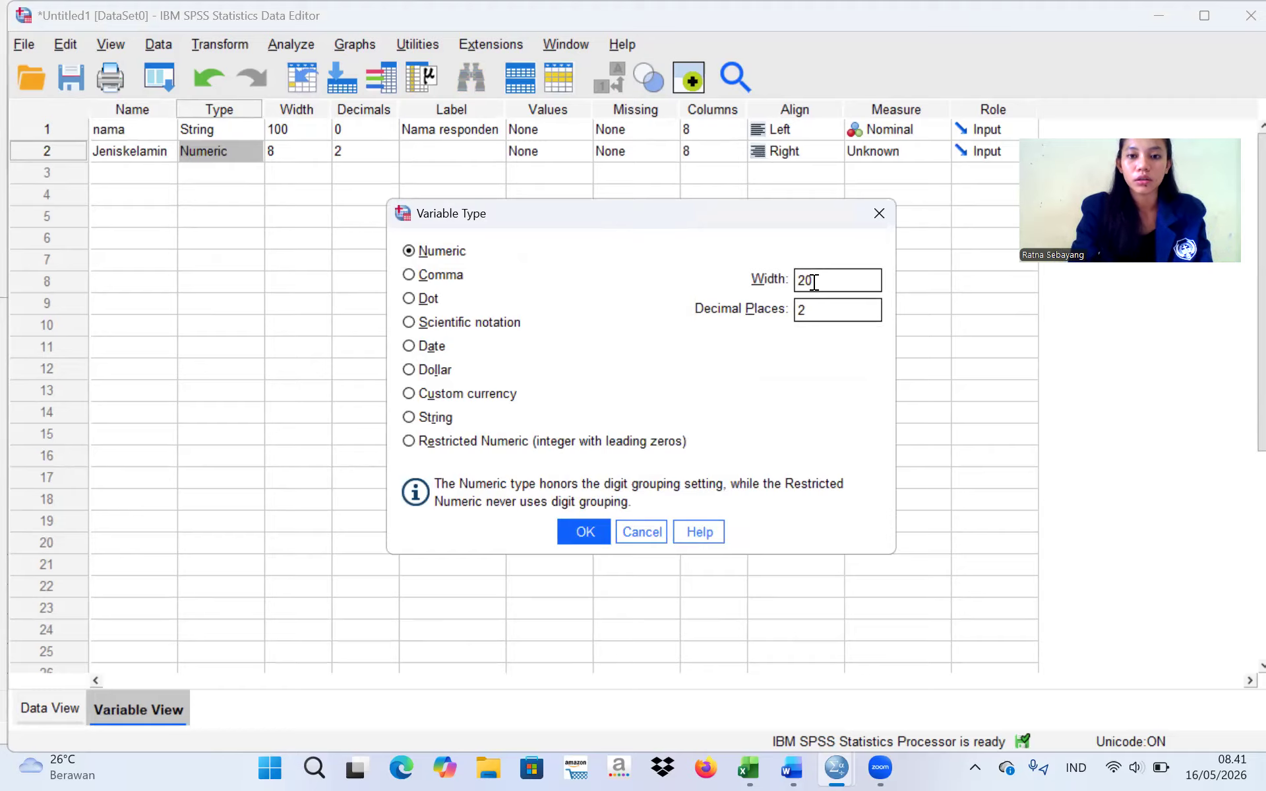
pyautogui.click(813, 320)
pyautogui.press('BackSpace')
pyautogui.write('0')
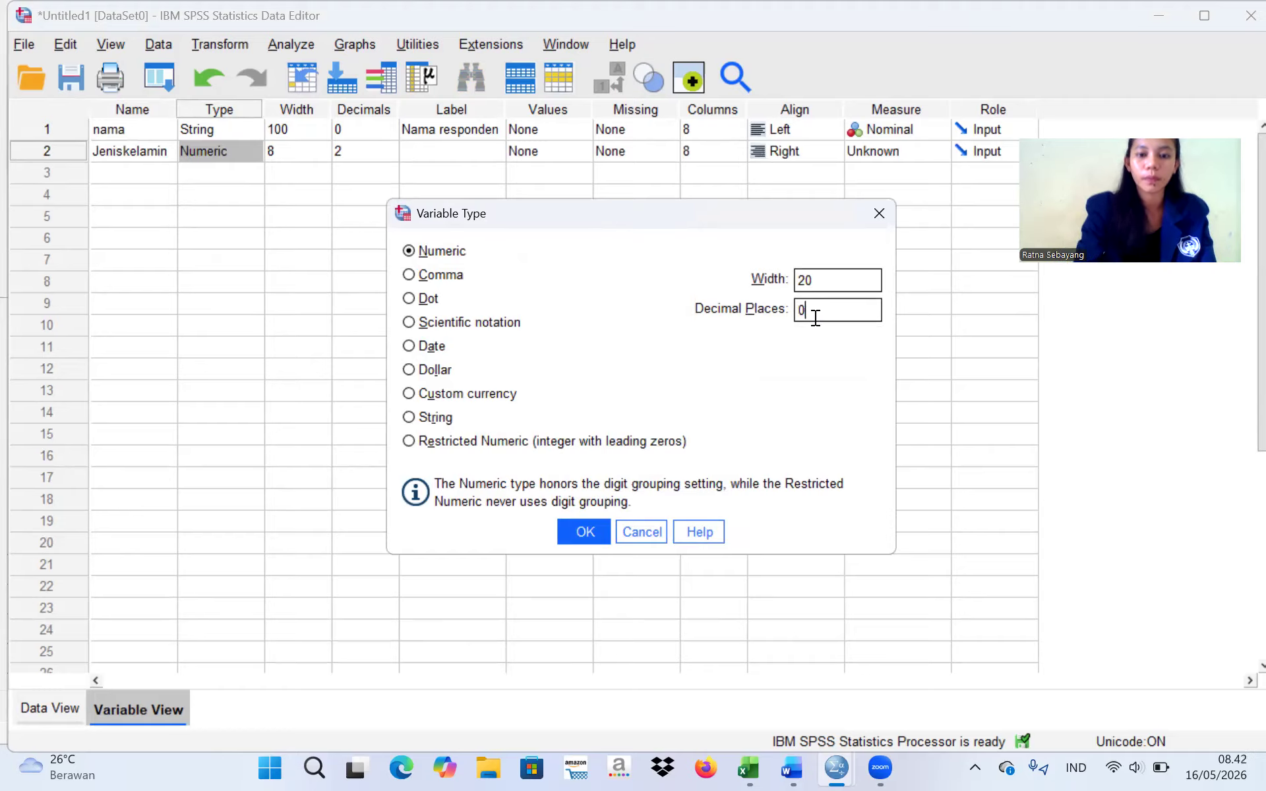
pyautogui.click(588, 534)
# Give the Jeniskelamin variable the label Jenis kelamin responden.
pyautogui.doubleClick(459, 151)
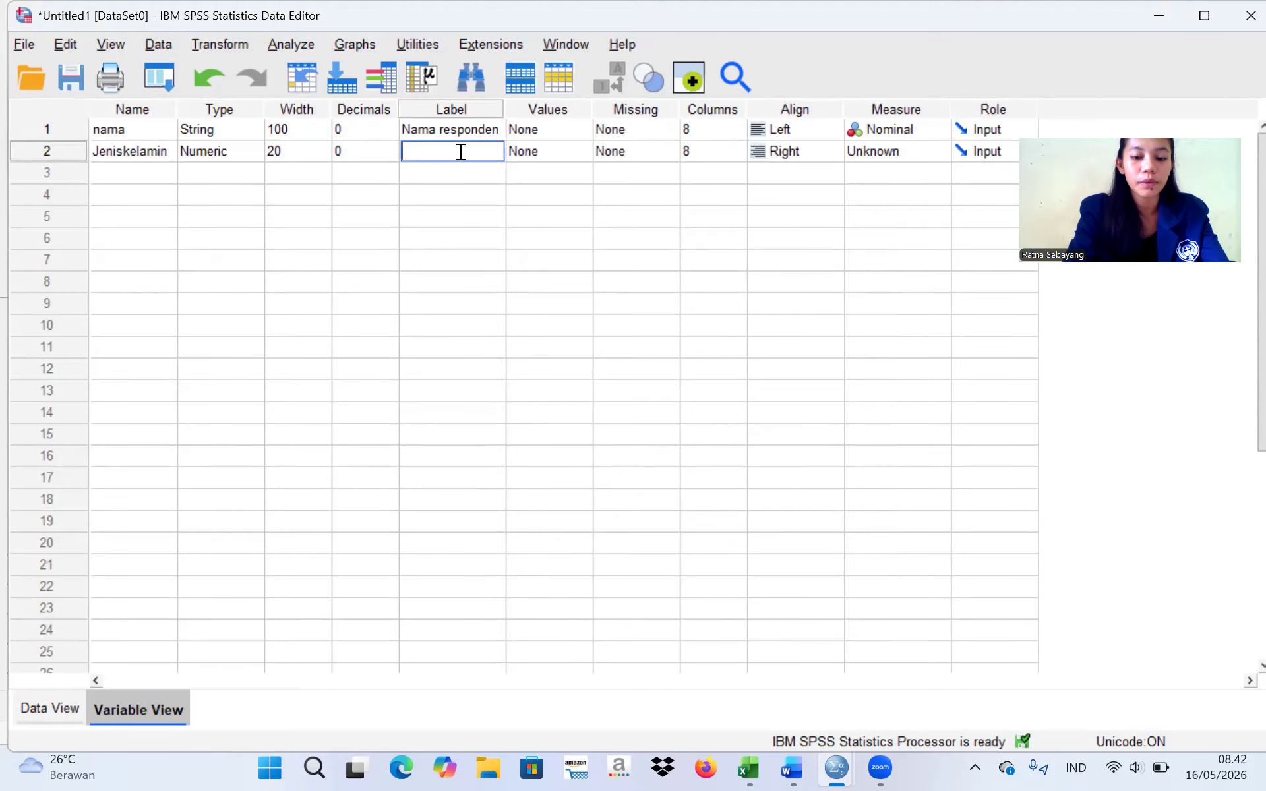
pyautogui.write('Jenis ')
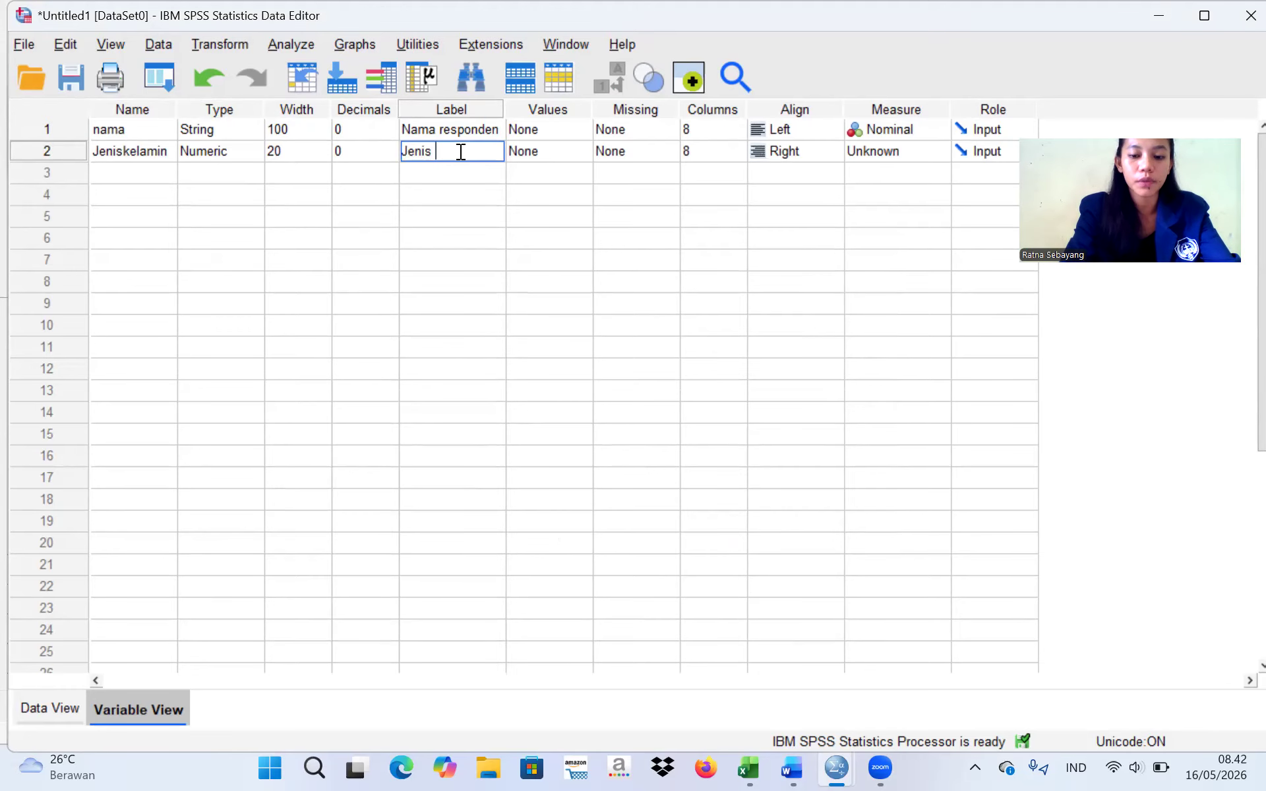
pyautogui.write('kelamin ')
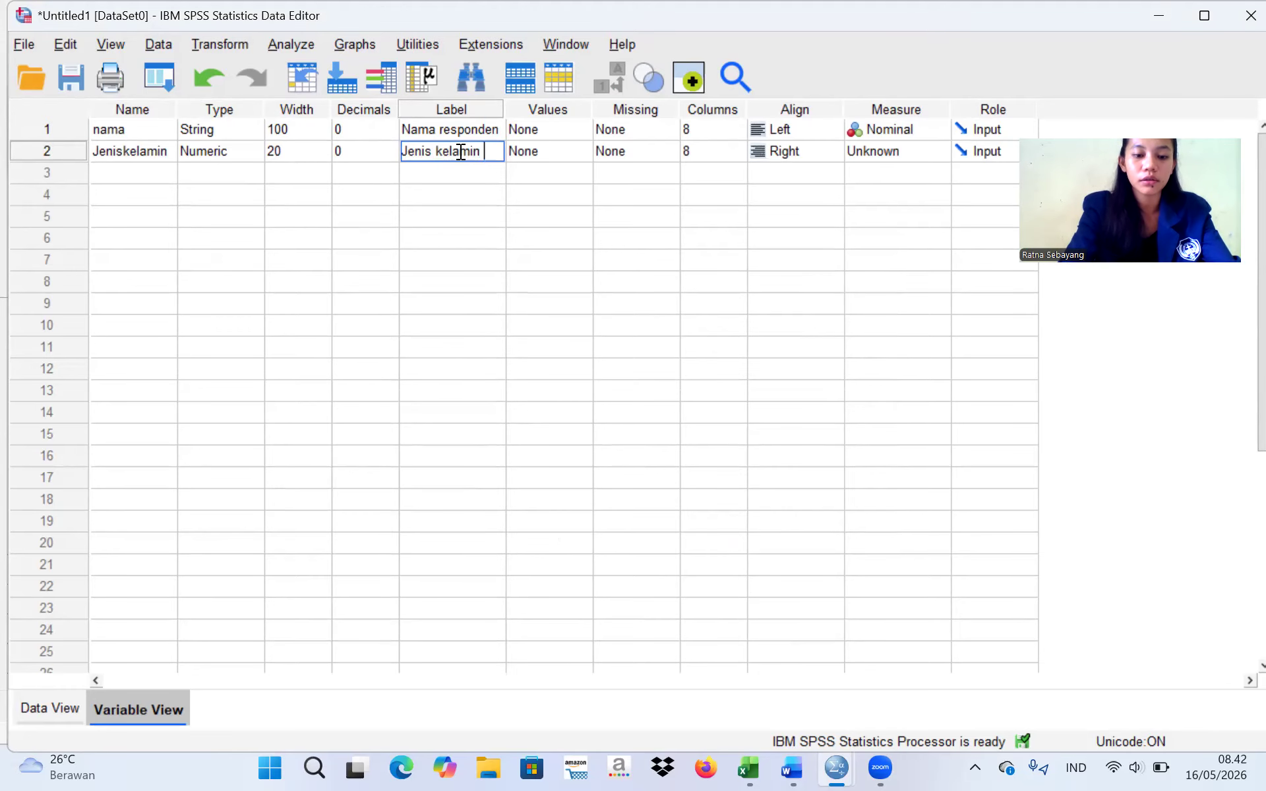
pyautogui.write('responden')
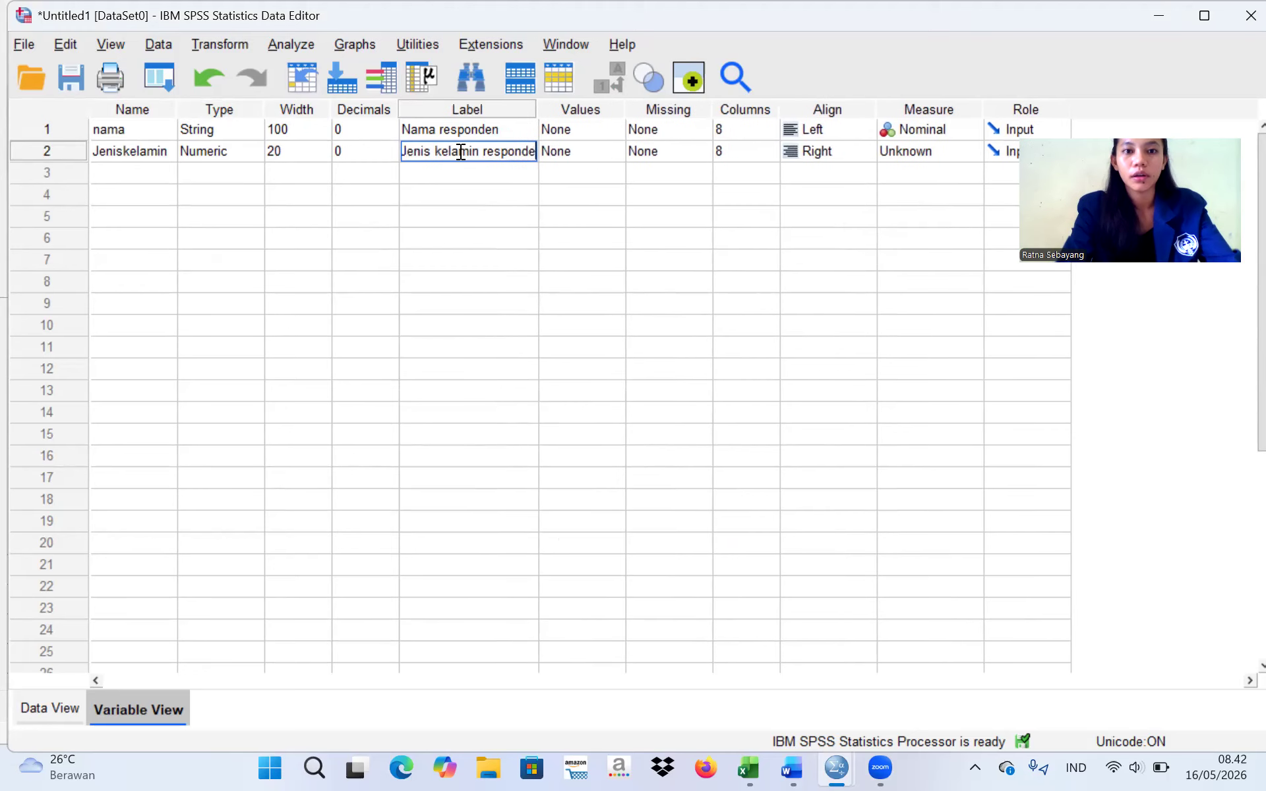
# Add a value label to Jeniskelamin that defines 1 as Perempuan.
pyautogui.click(612, 153)
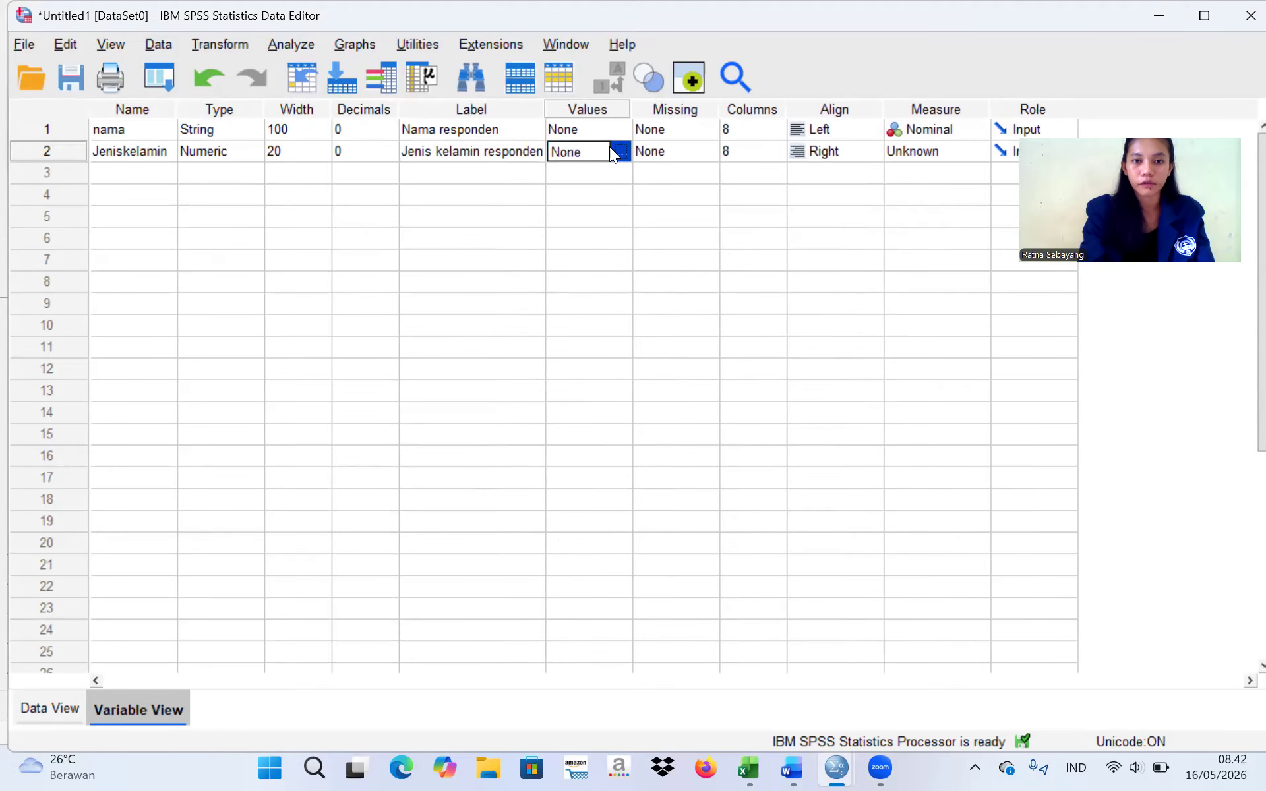
pyautogui.click(622, 158)
pyautogui.write('1')
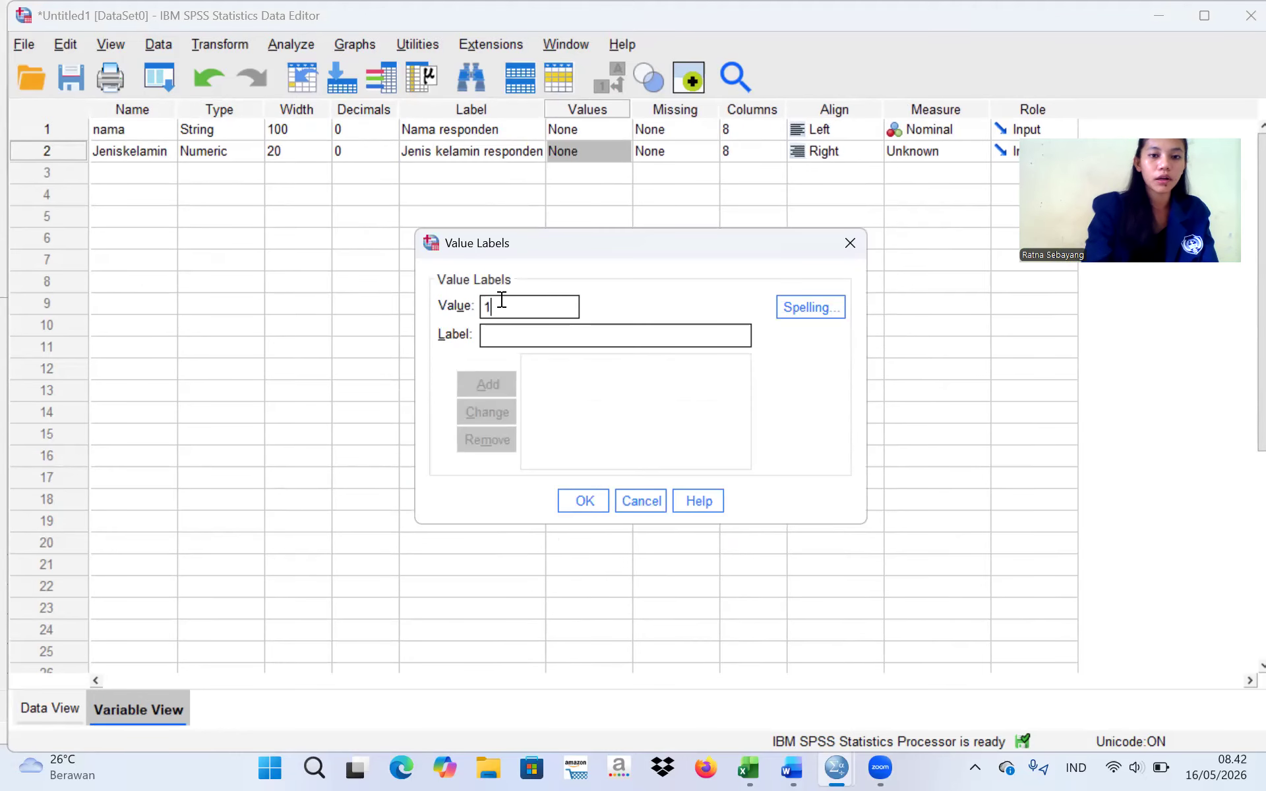
pyautogui.click(495, 336)
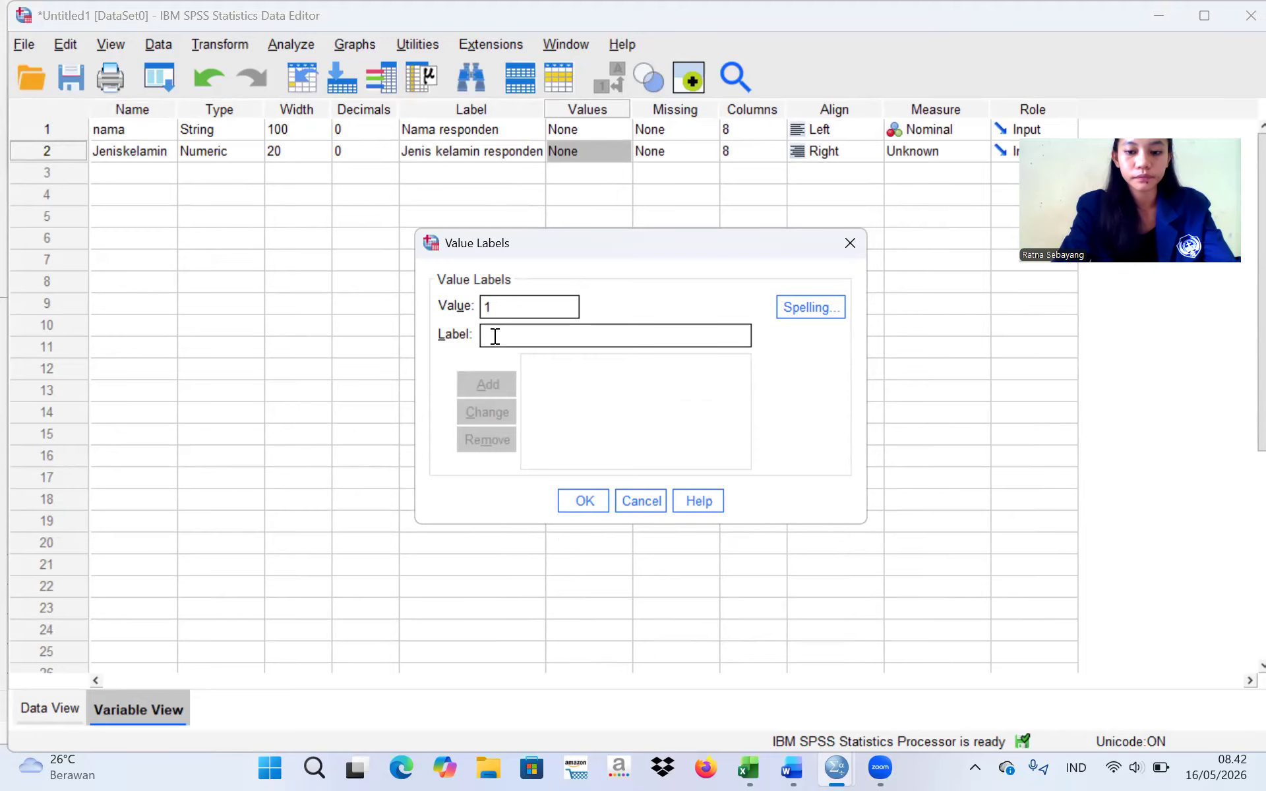
pyautogui.write('Perempuan')
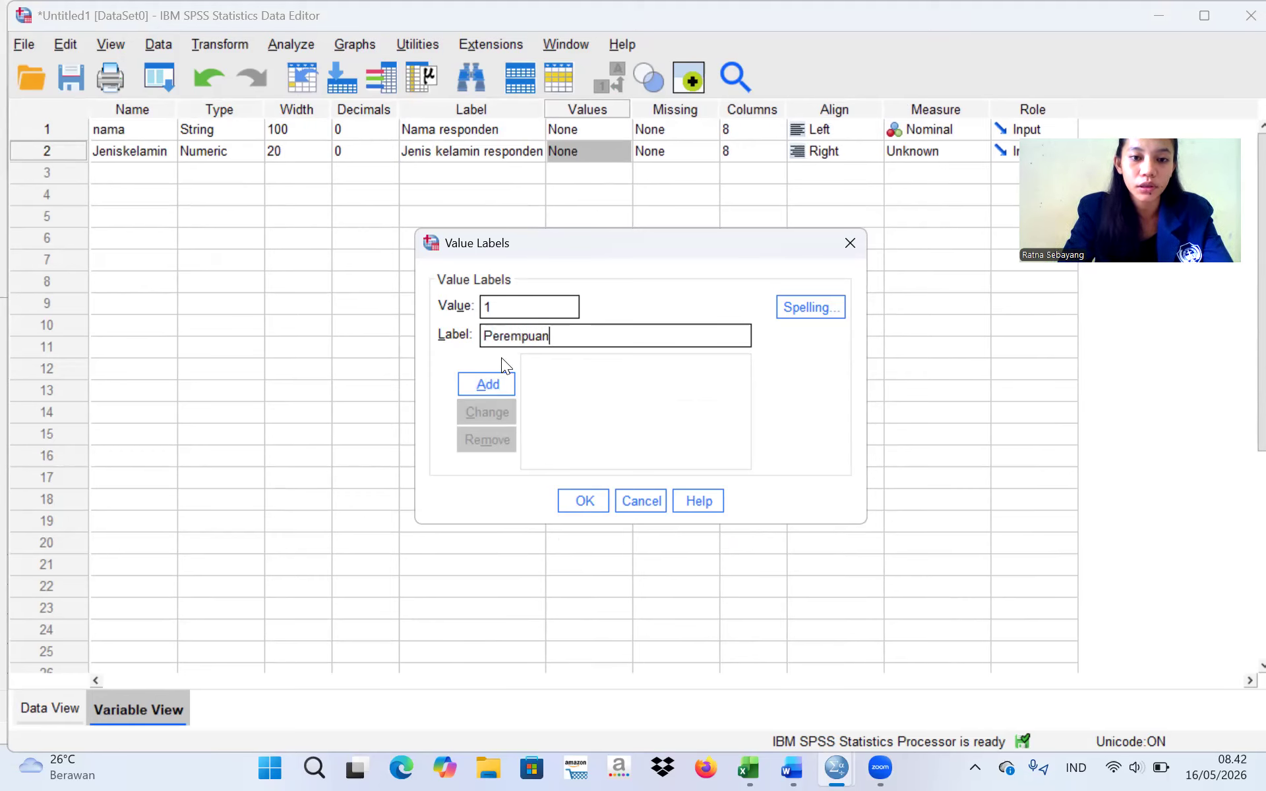
pyautogui.click(499, 377)
# Add a second value label to Jeniskelamin that defines 2 as Laki-Laki, and apply the value labels.
pyautogui.write('2')
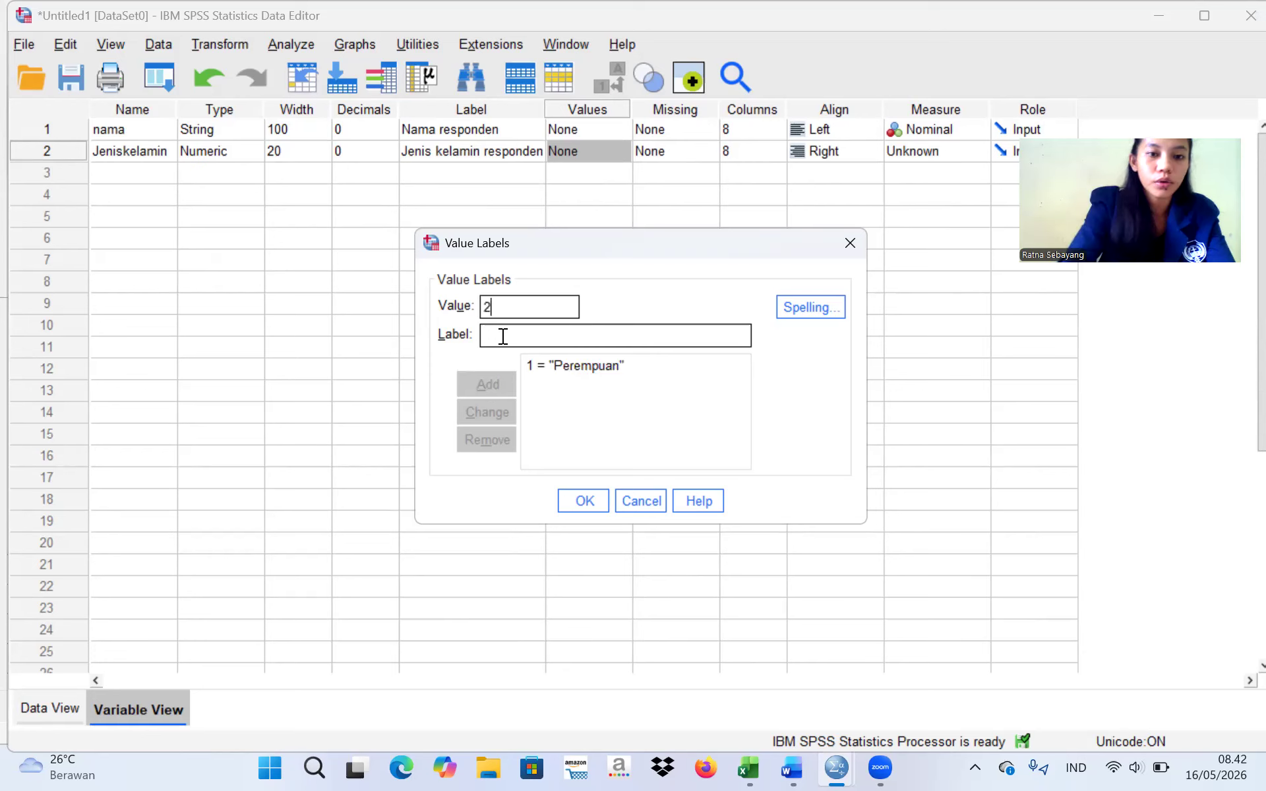
pyautogui.click(496, 337)
pyautogui.write('Laki')
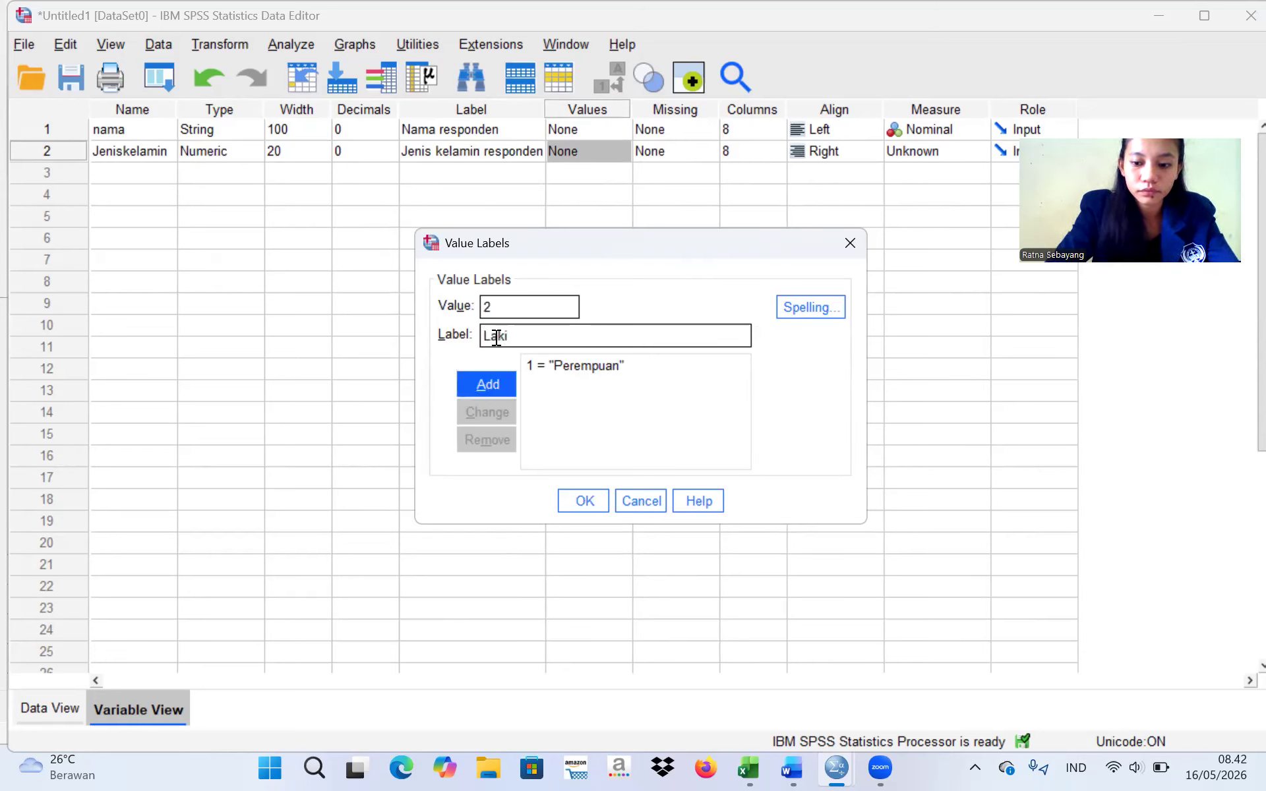
pyautogui.write('-Laki')
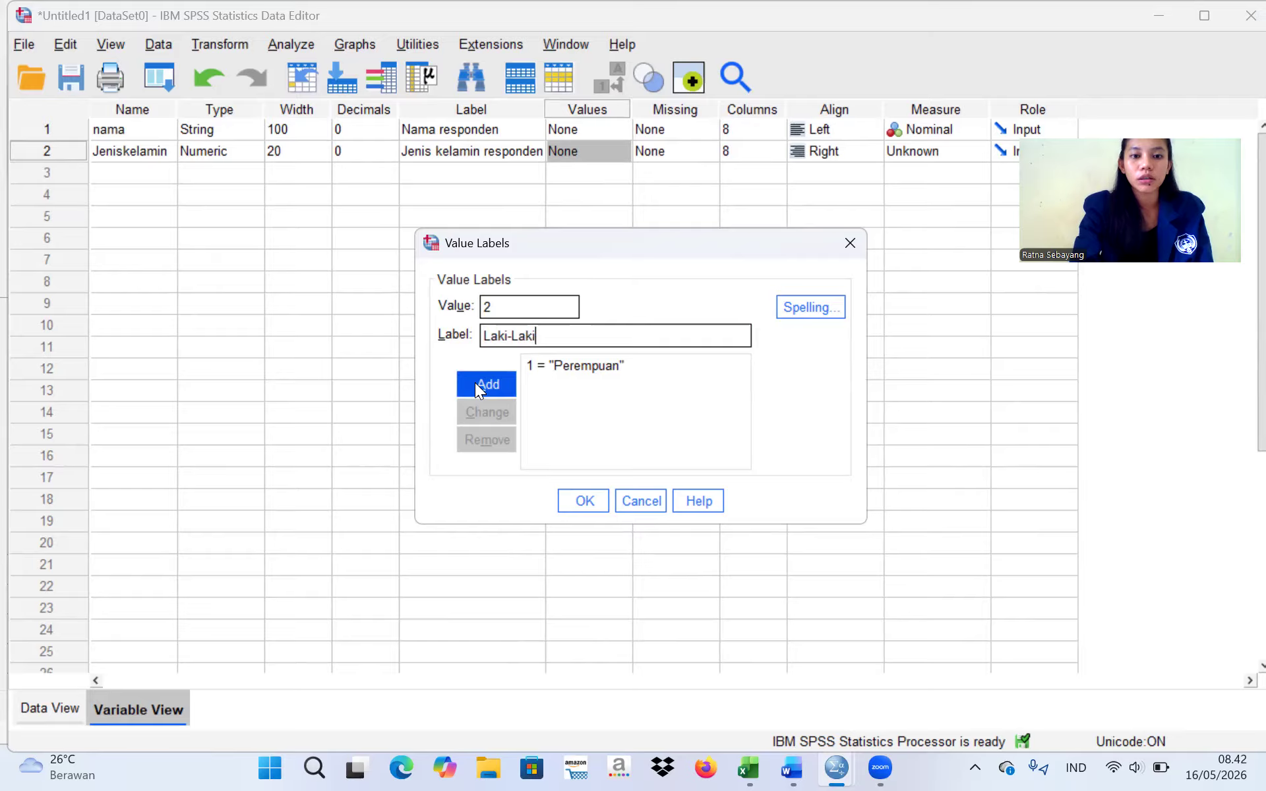
pyautogui.click(475, 383)
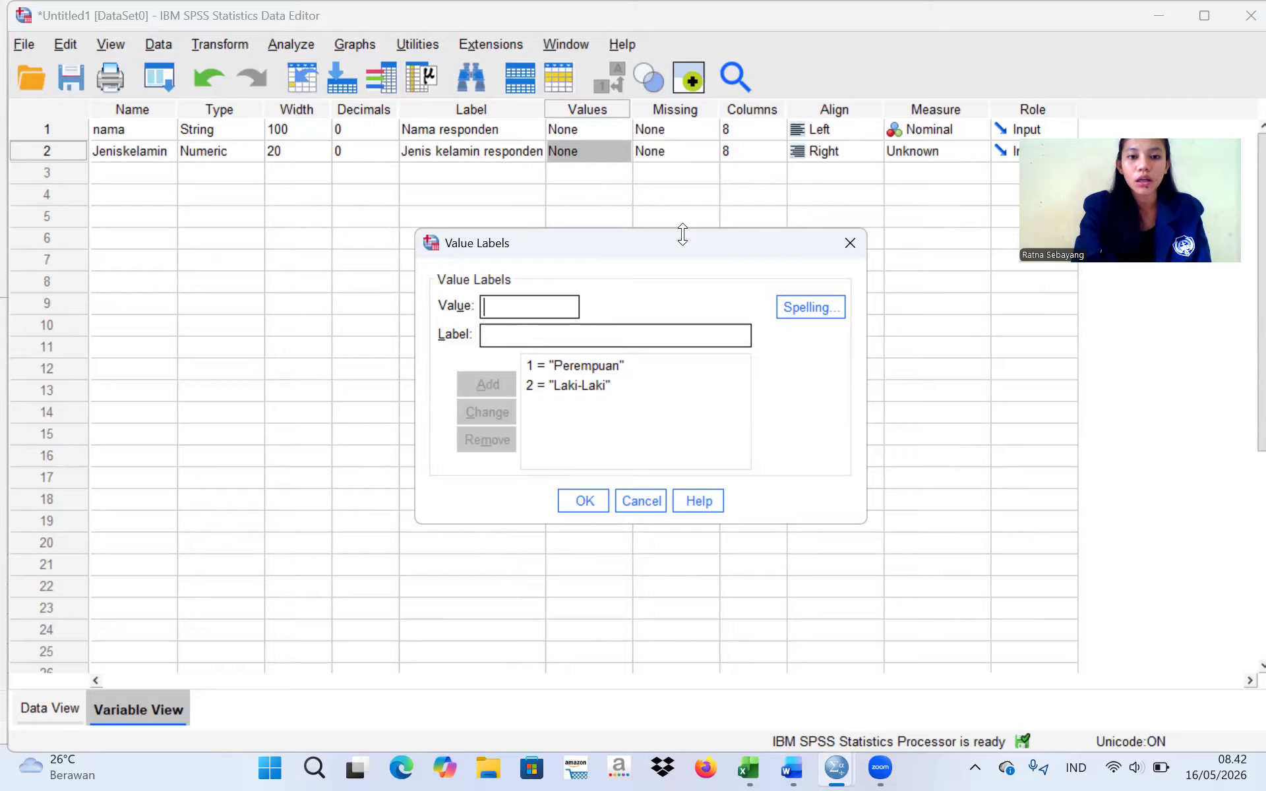
pyautogui.click(584, 508)
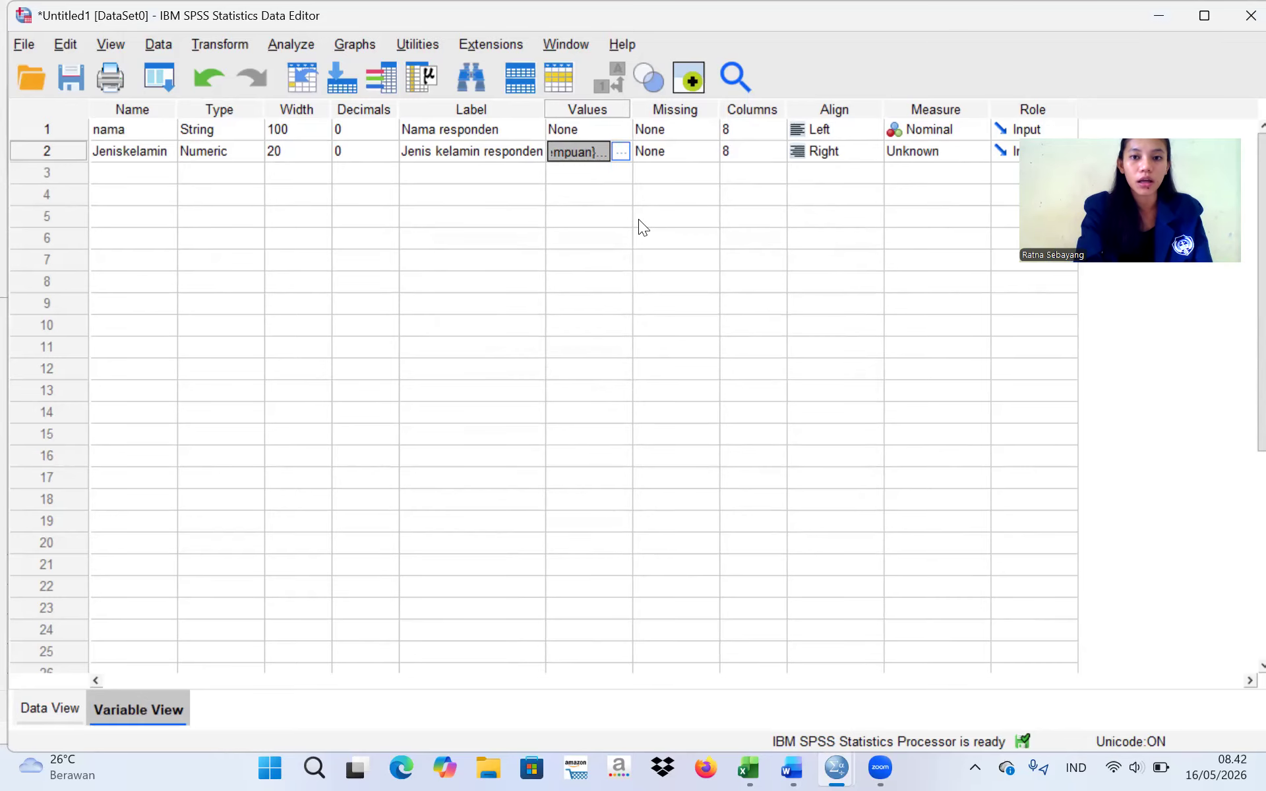
# Set the measurement level of Jeniskelamin to Nominal.
pyautogui.click(957, 145)
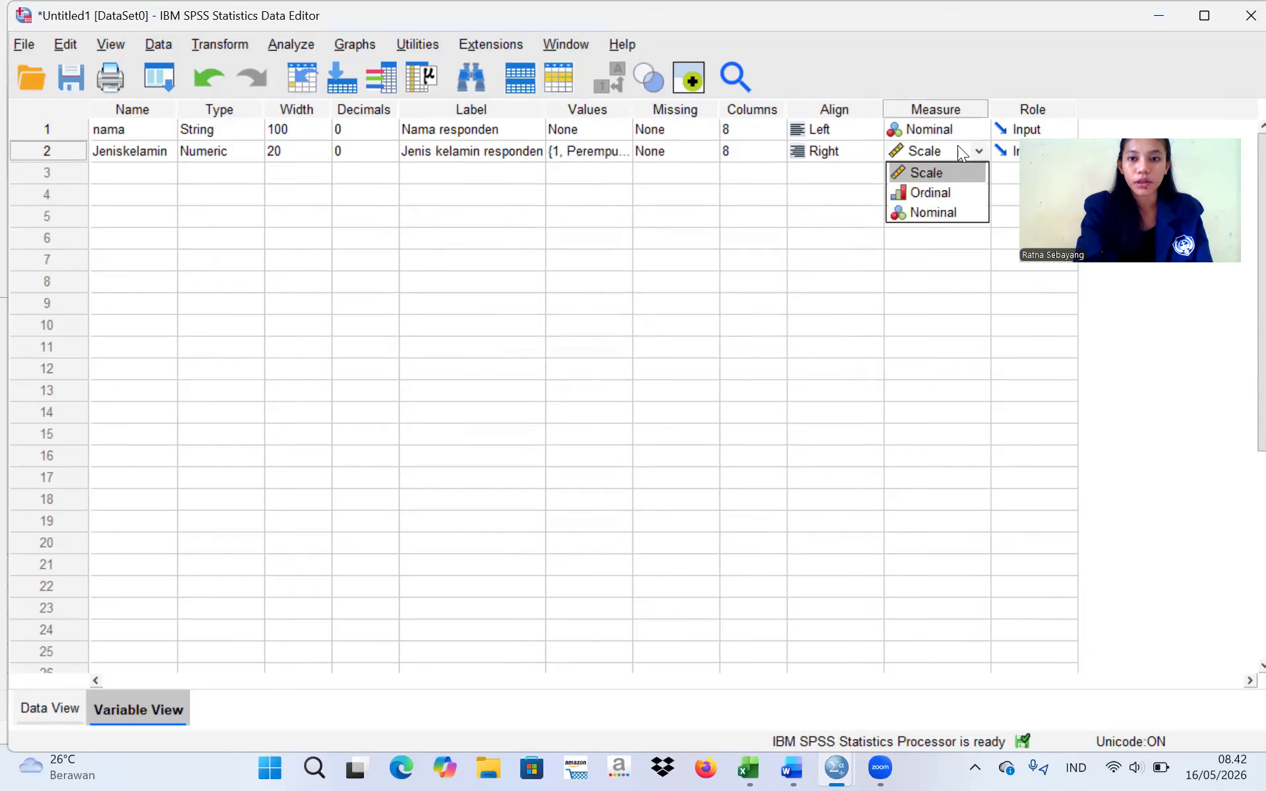
pyautogui.click(952, 195)
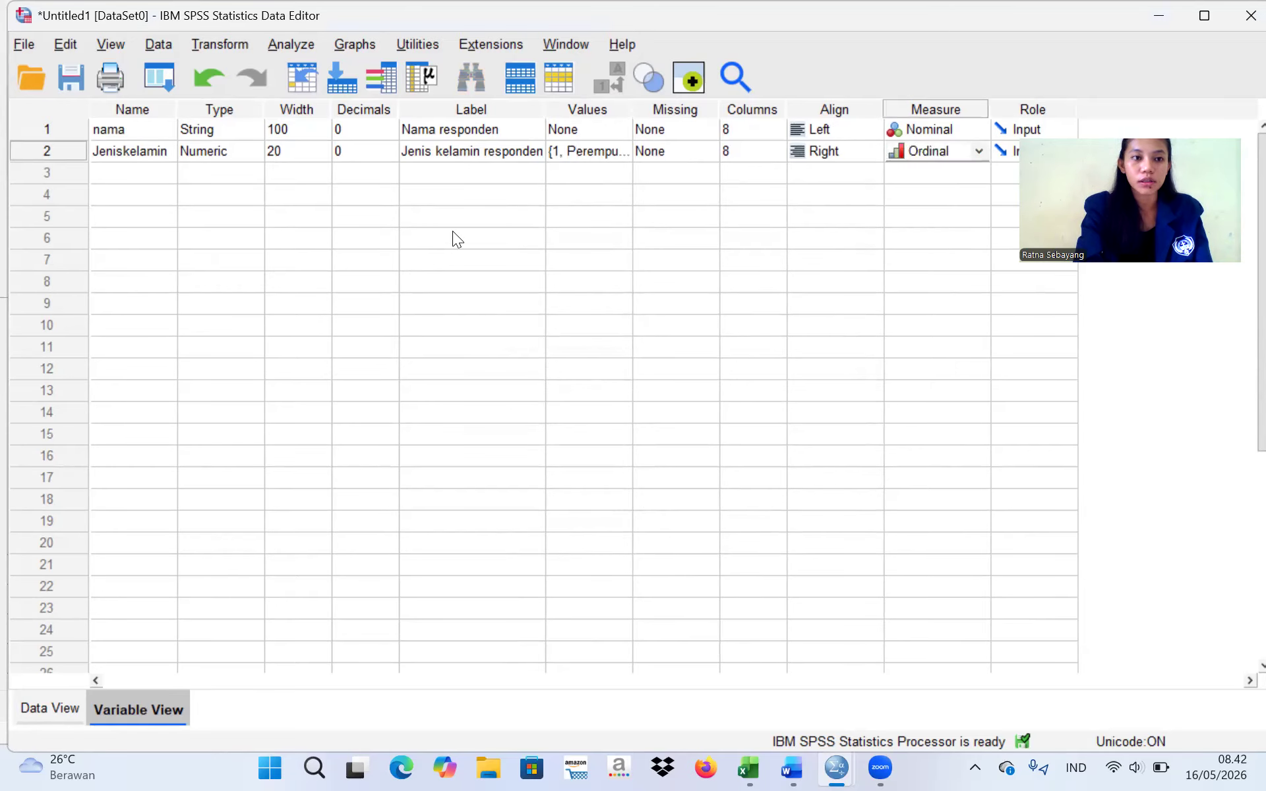
pyautogui.click(980, 156)
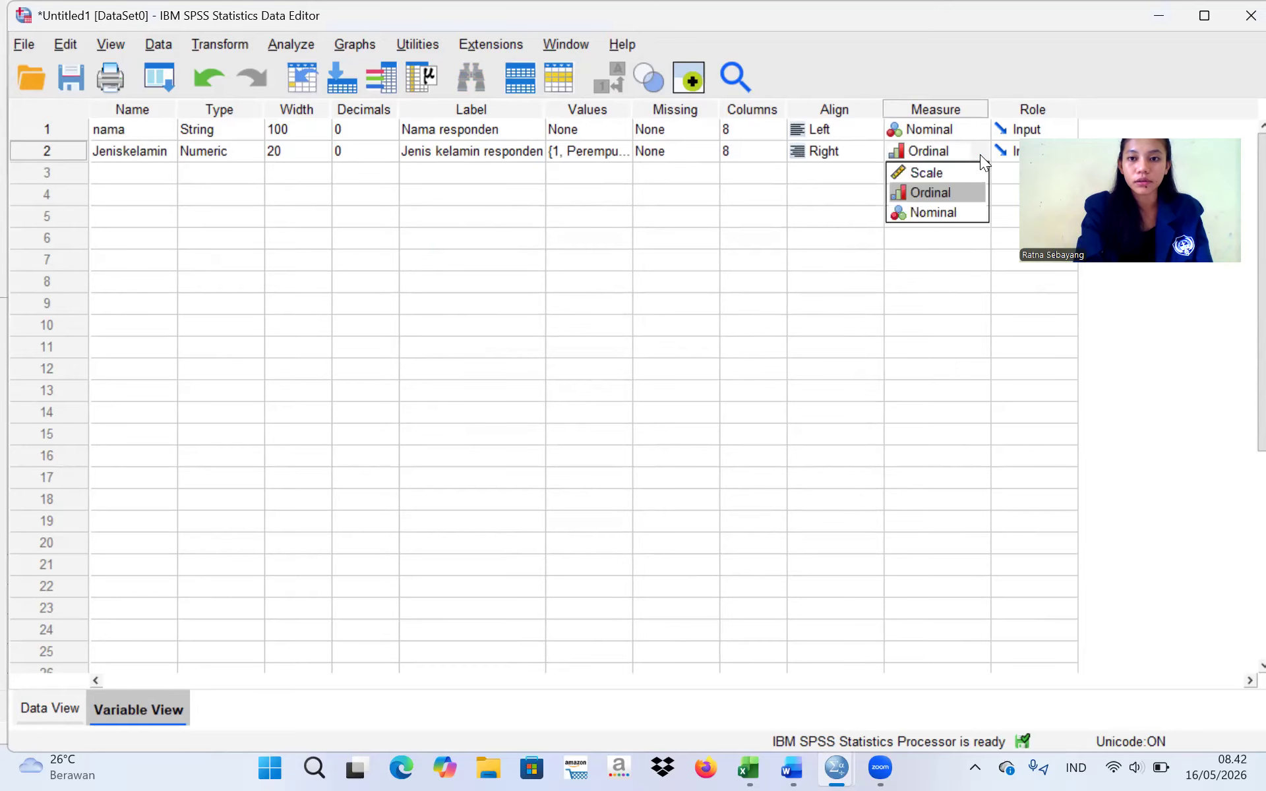
pyautogui.click(948, 211)
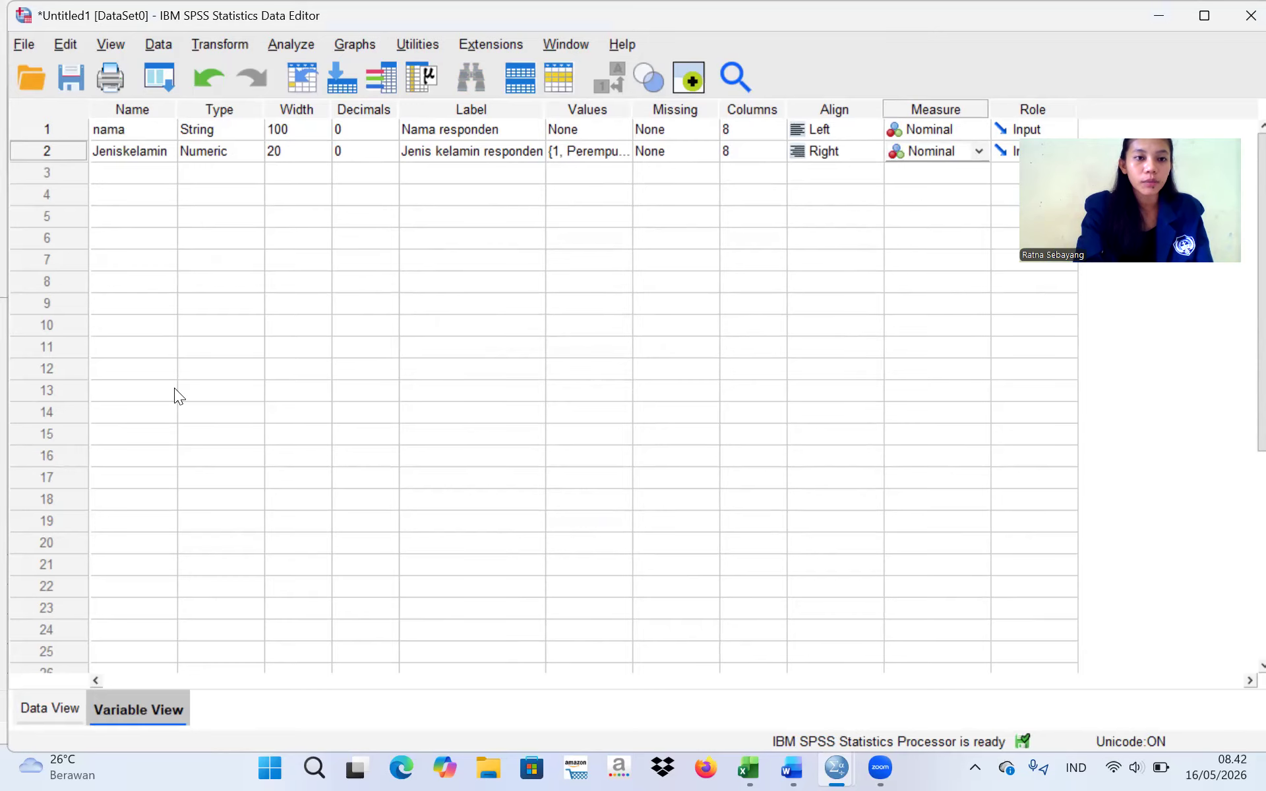
# Switch to Excel and copy all respondent names under Nama Lengkap, rows 2 to 53, from the data setelah di coding sheet.
pyautogui.hotkey('ctrl', 't')
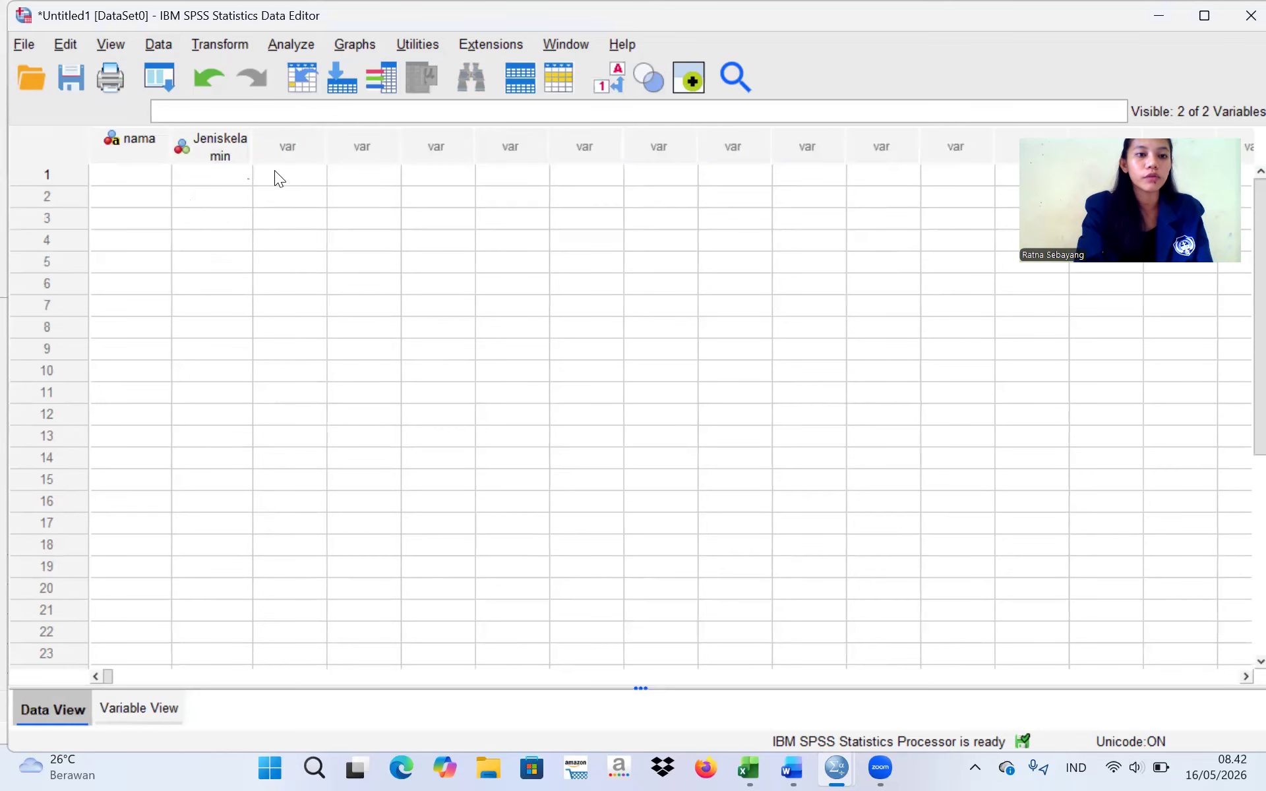
pyautogui.click(141, 174)
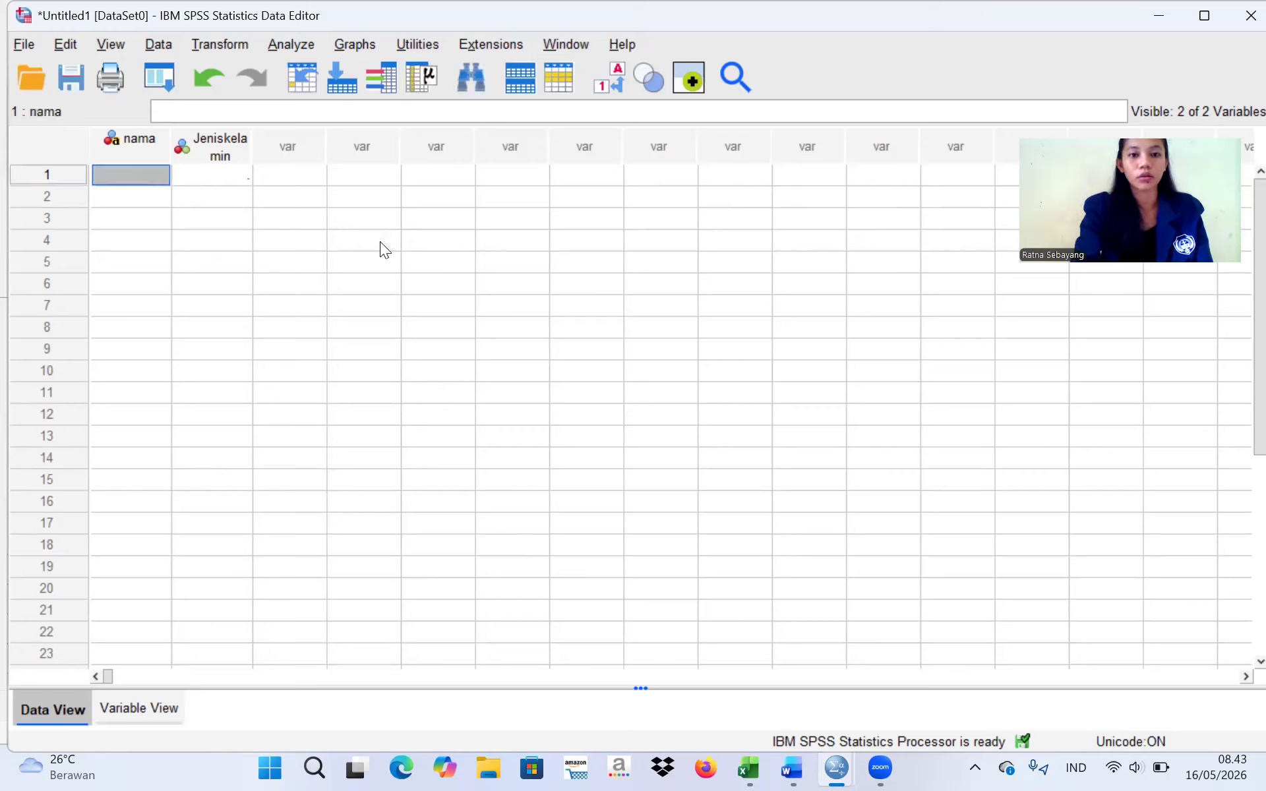
pyautogui.click(748, 767)
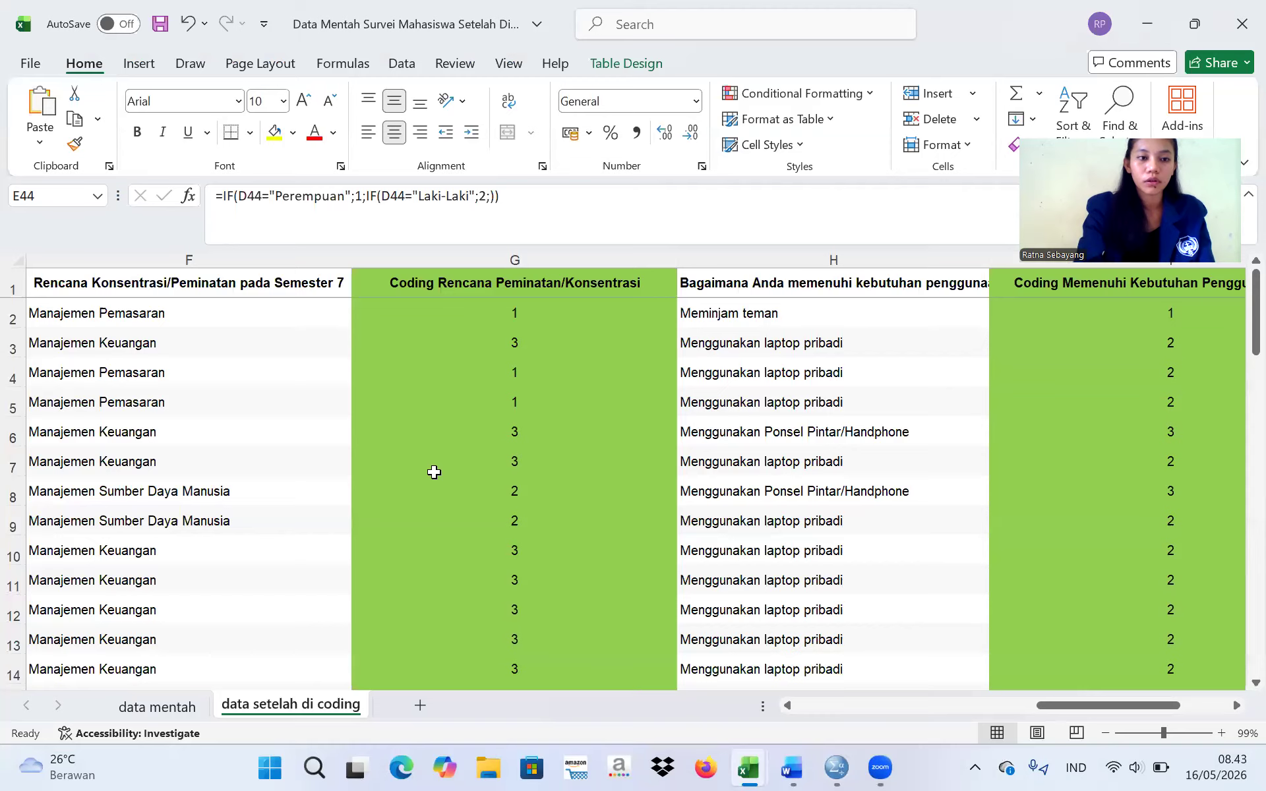
pyautogui.hscroll(-5, 348, 412)
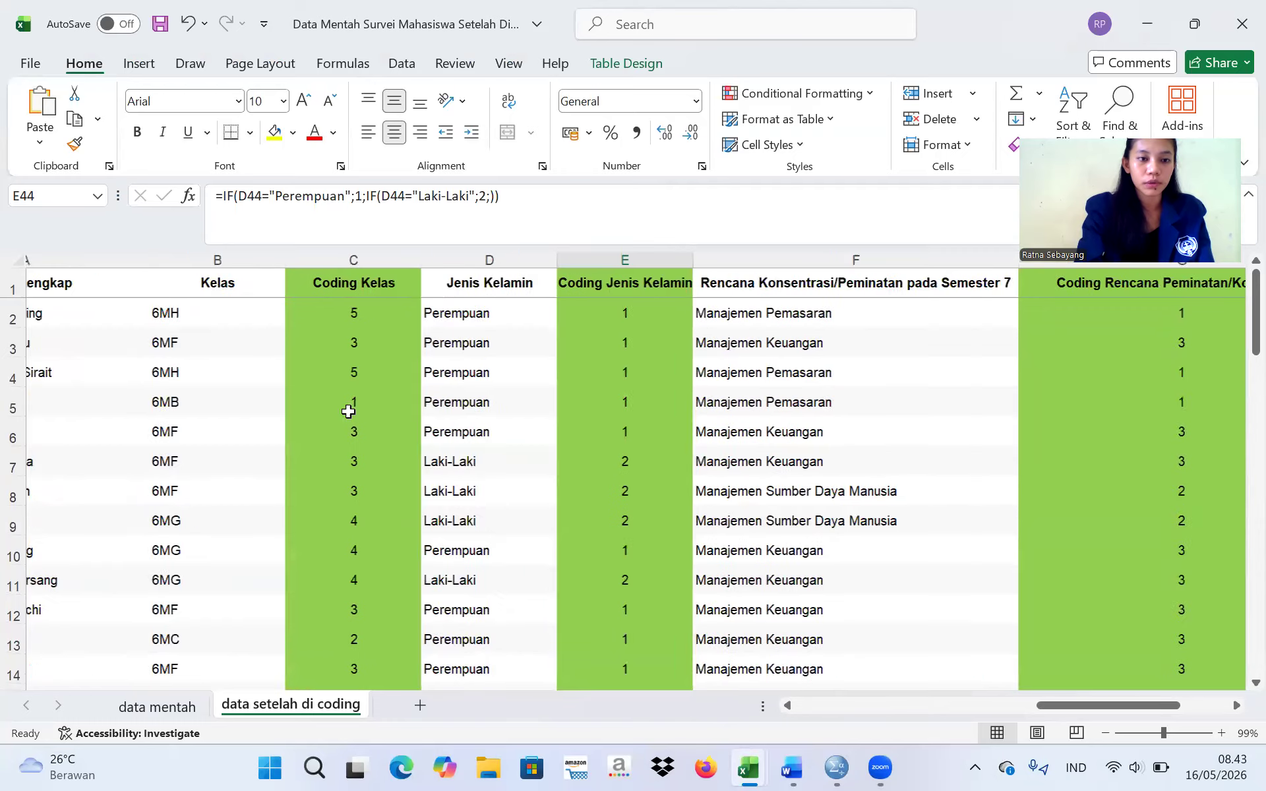
pyautogui.click(199, 312)
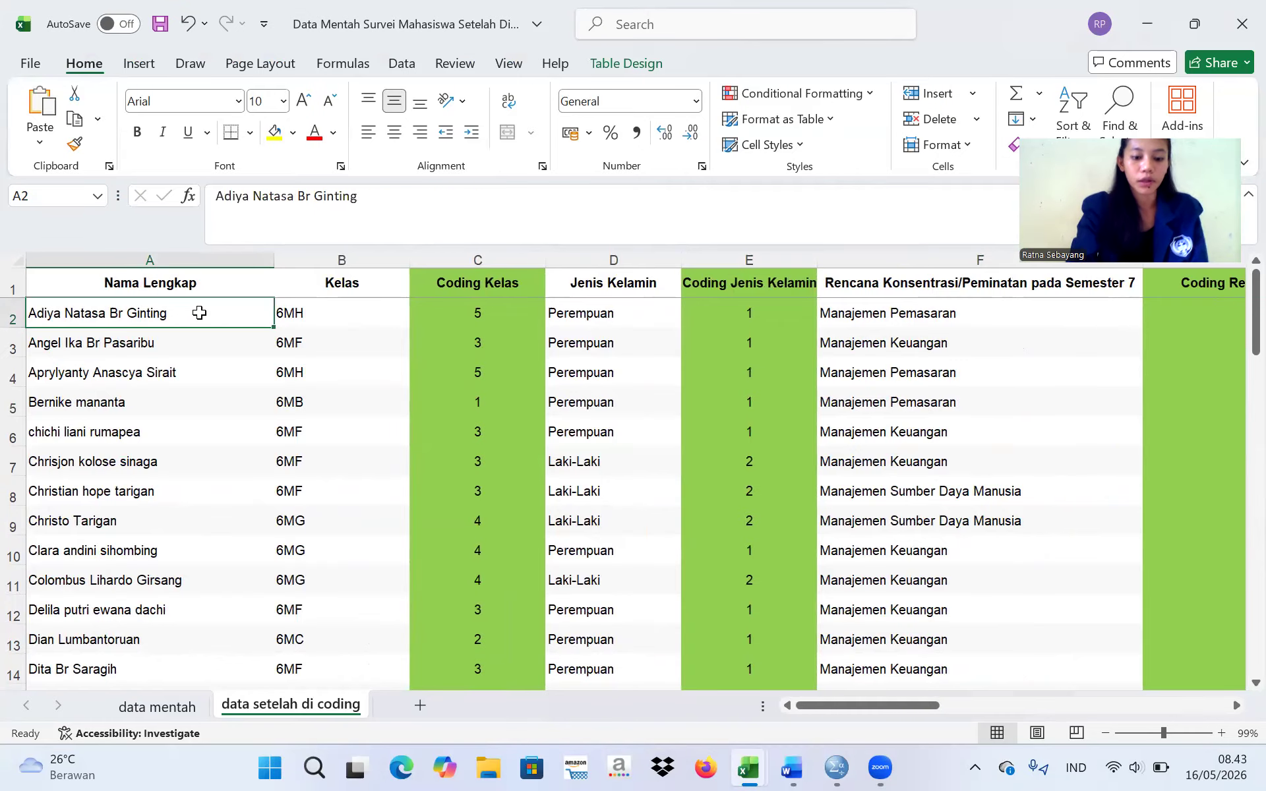
pyautogui.moveTo(199, 312); pyautogui.dragTo(211, 634)
pyautogui.hotkey('ctrl', 'c')
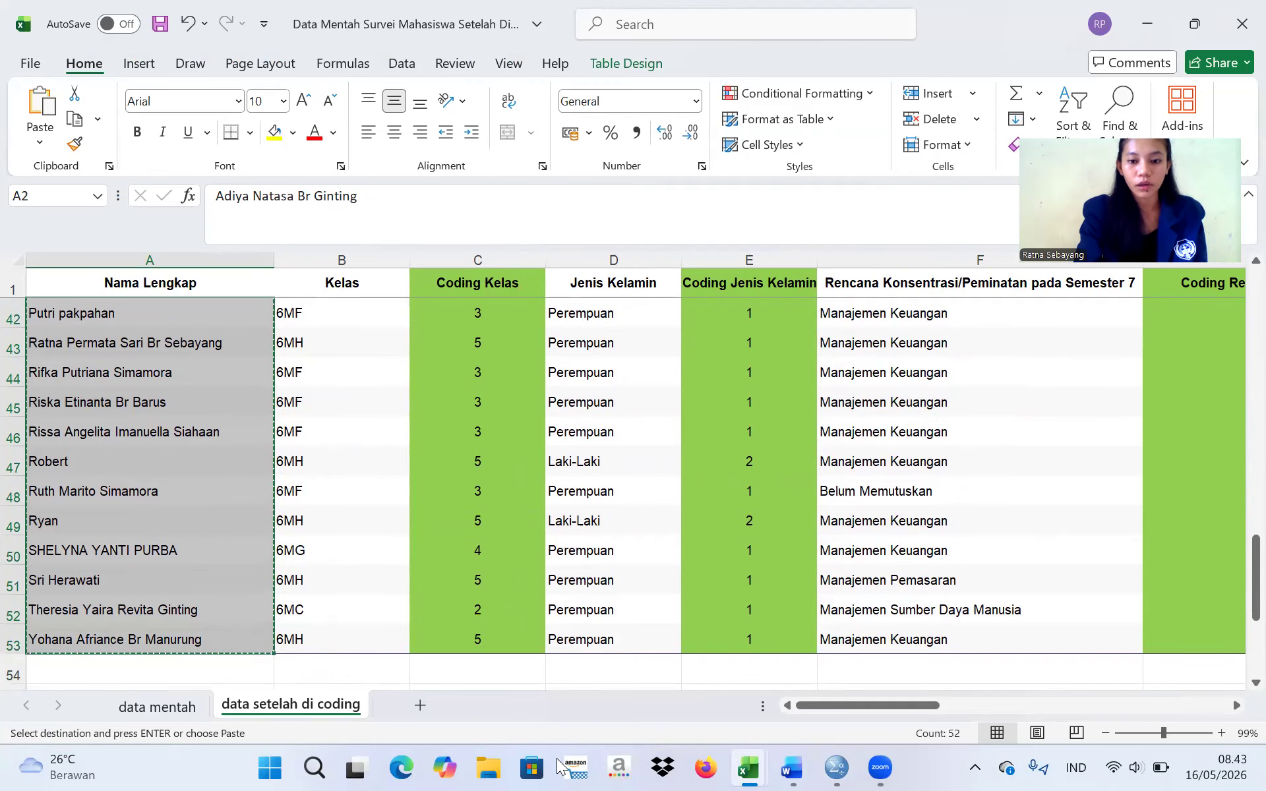
# Return to the untitled SPSS dataset and paste the copied names into the nama column from the first case.
pyautogui.click(836, 767)
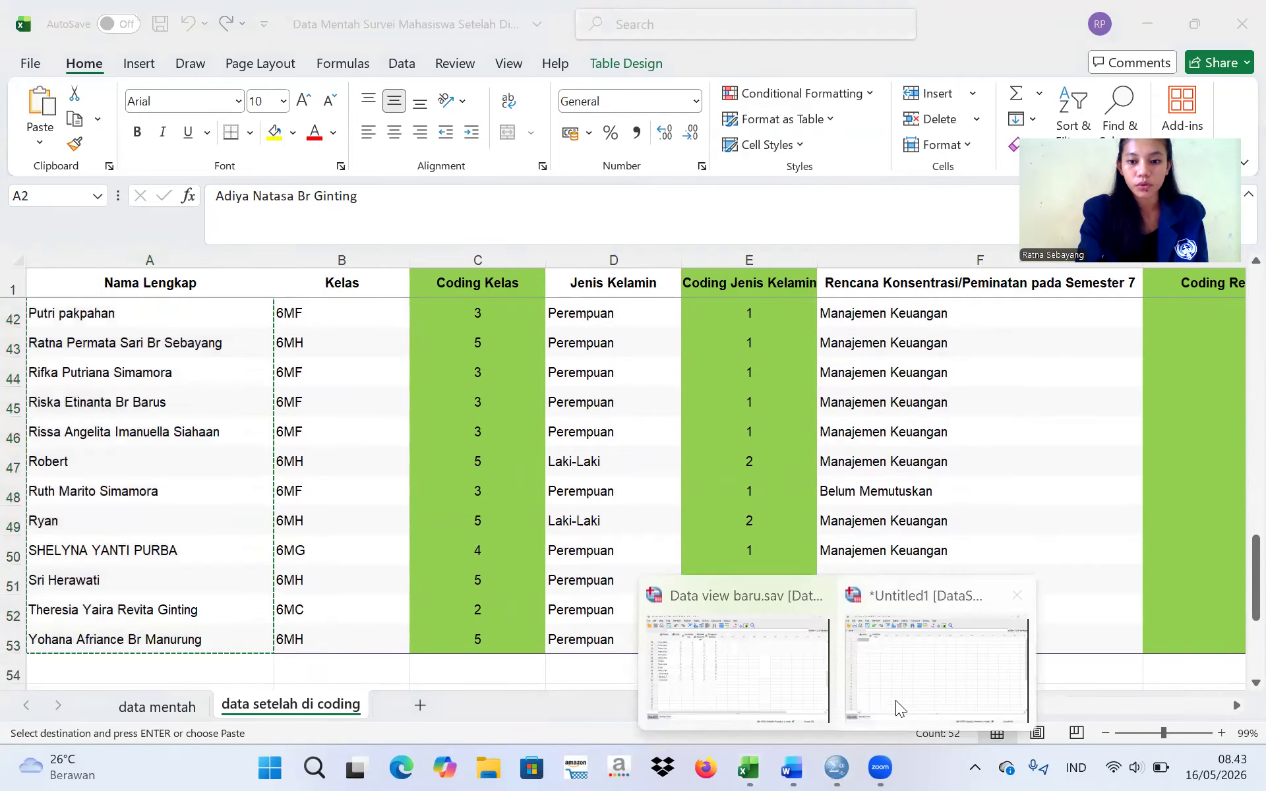
pyautogui.click(895, 700)
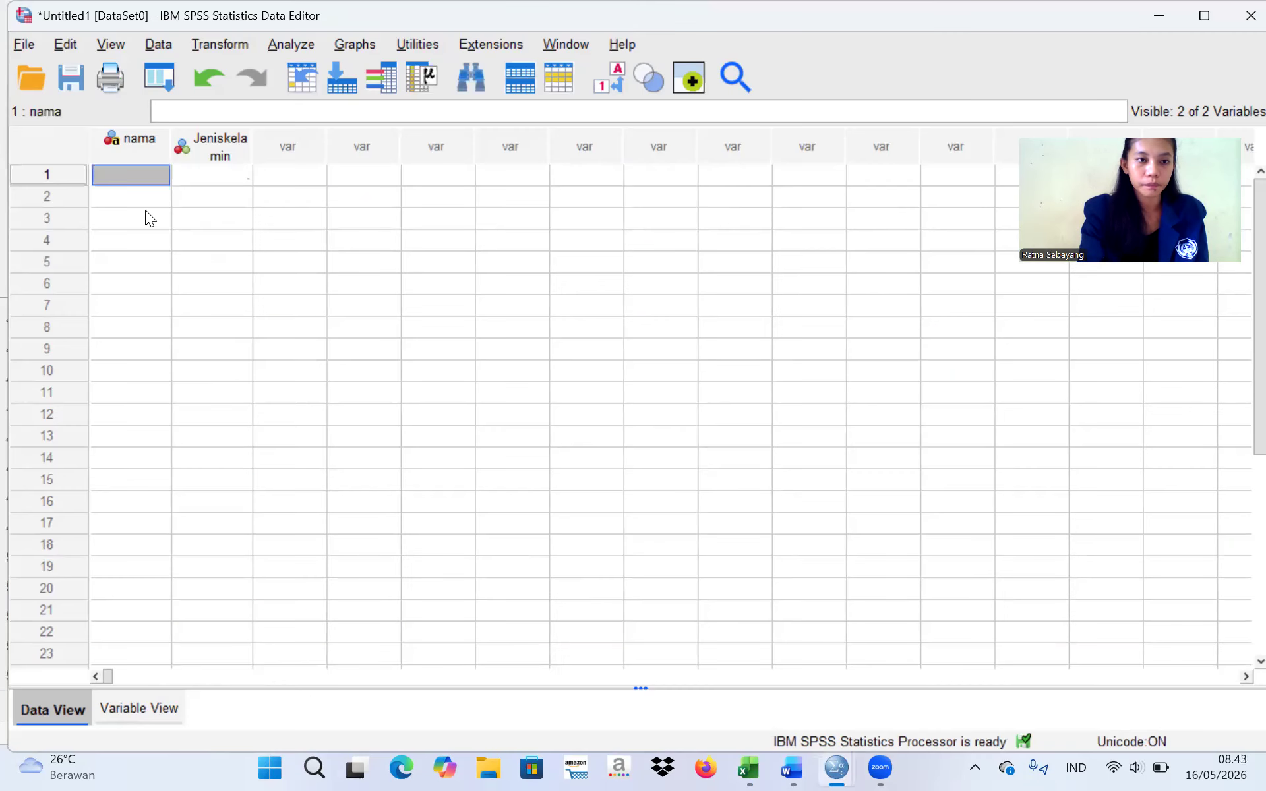
pyautogui.click(184, 178)
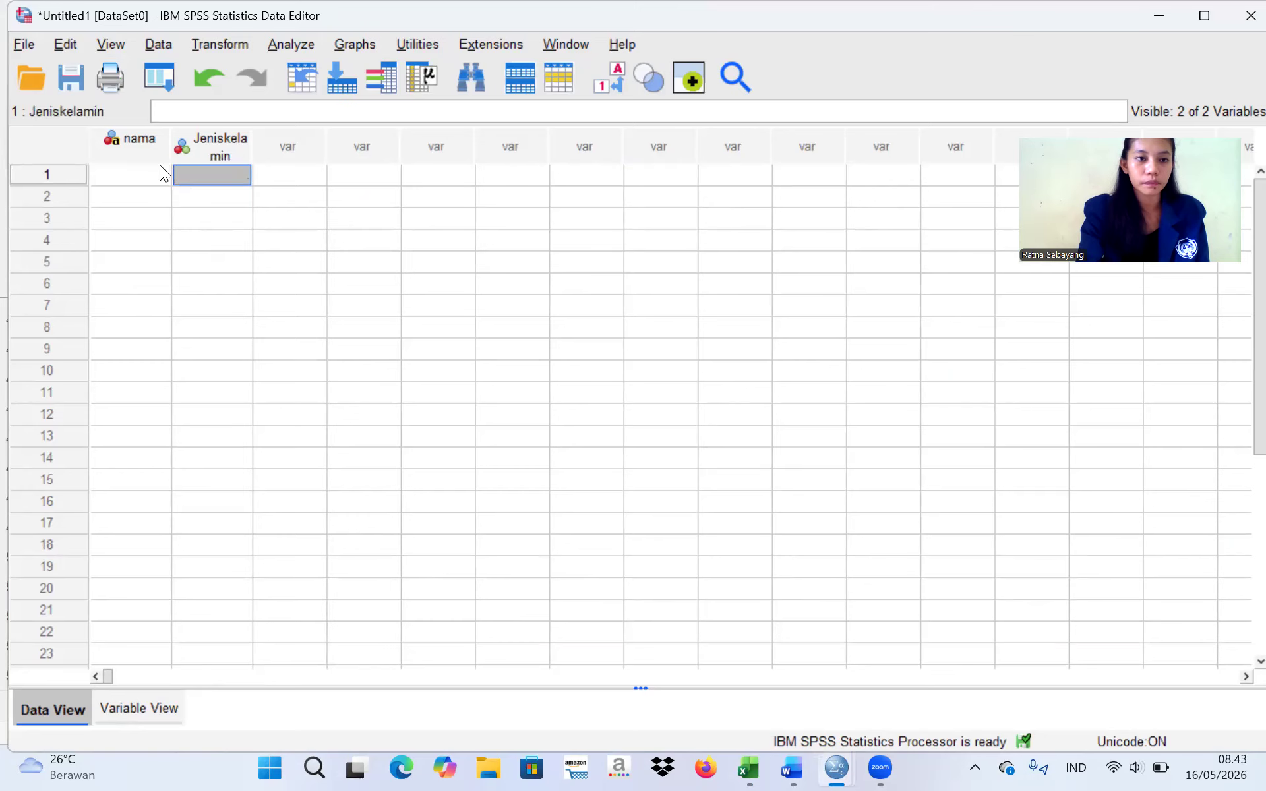
pyautogui.click(152, 169)
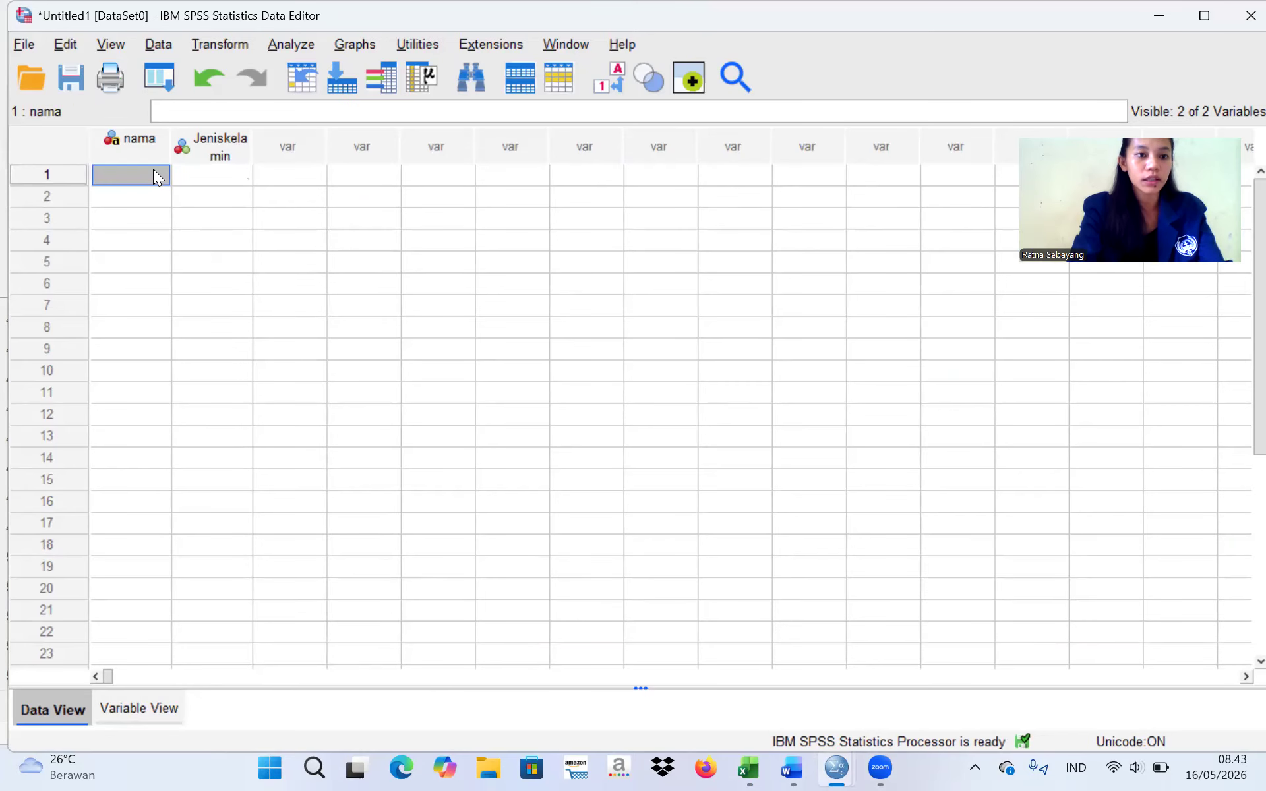
pyautogui.hotkey('ctrl', 'v')
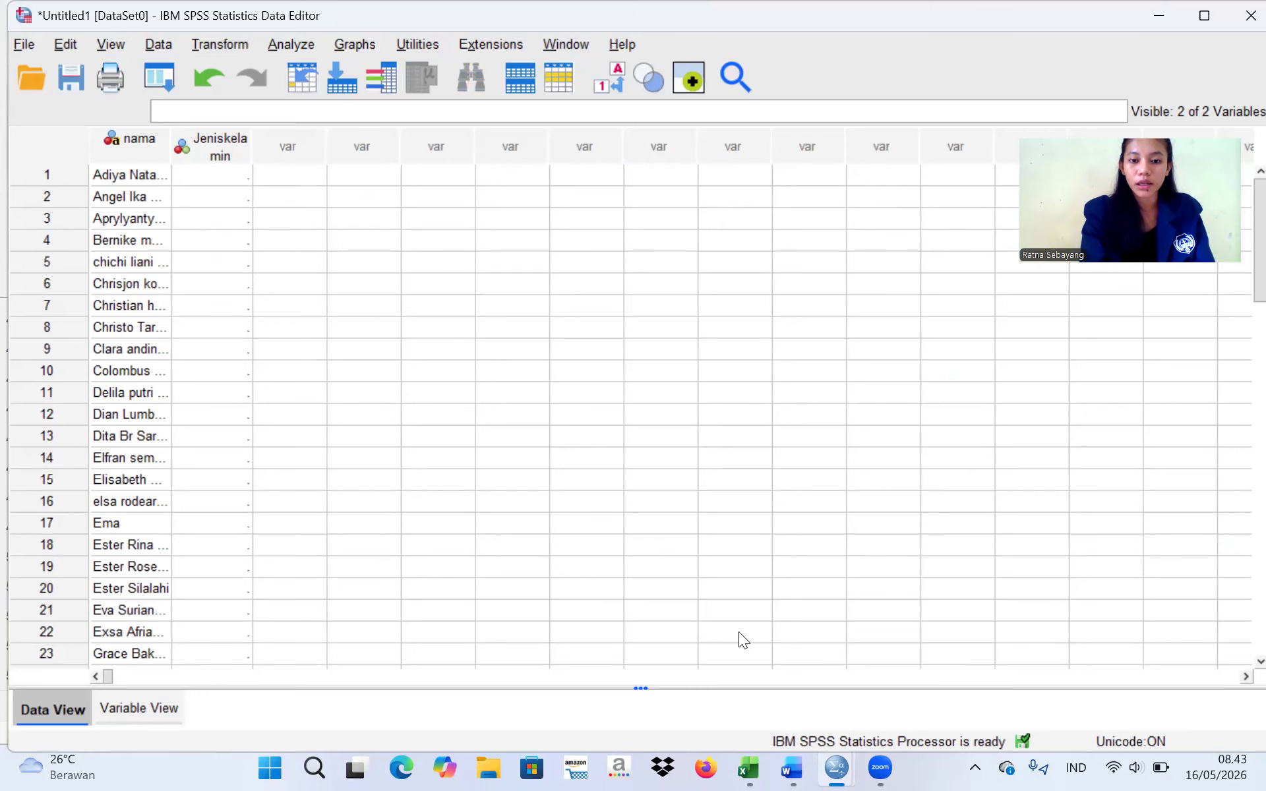
# Switch to the Data view baru.sav dataset and examine its variable definitions and the value labels of Kelas.
pyautogui.click(745, 768)
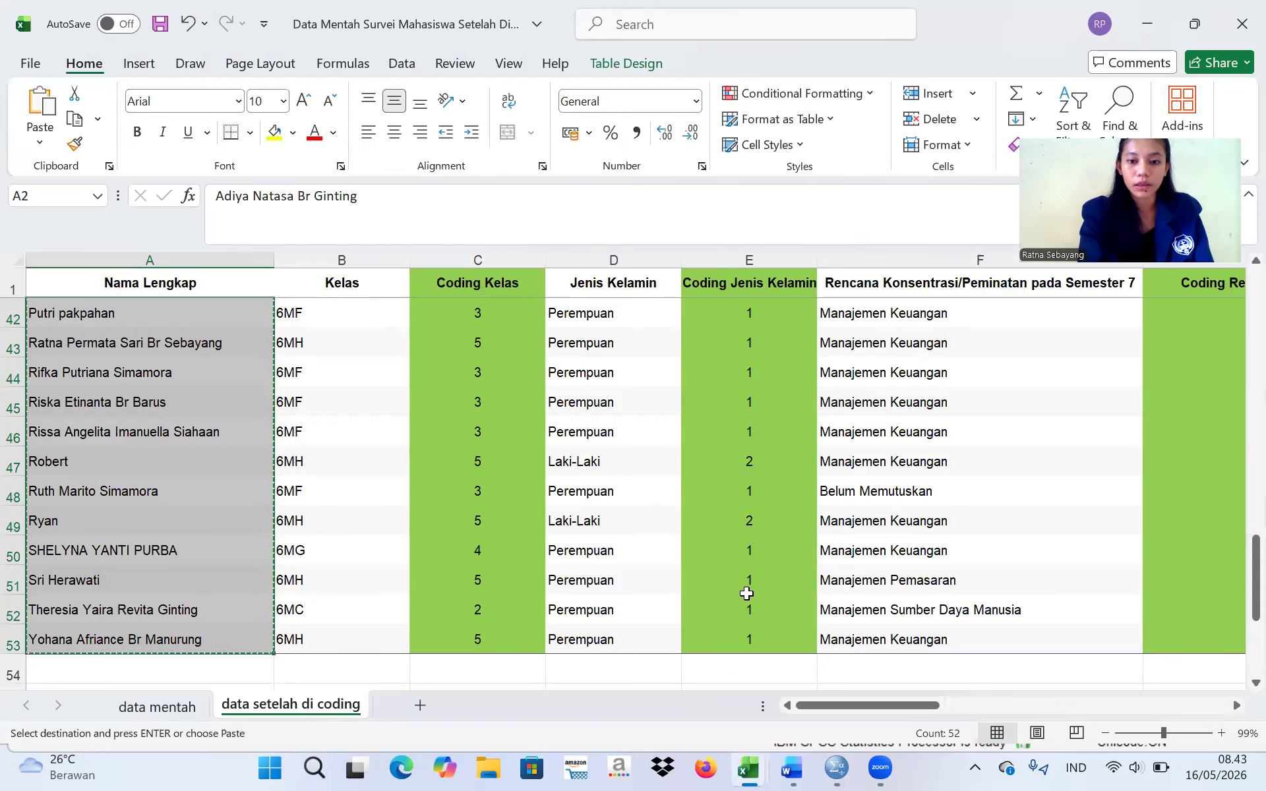
pyautogui.click(831, 767)
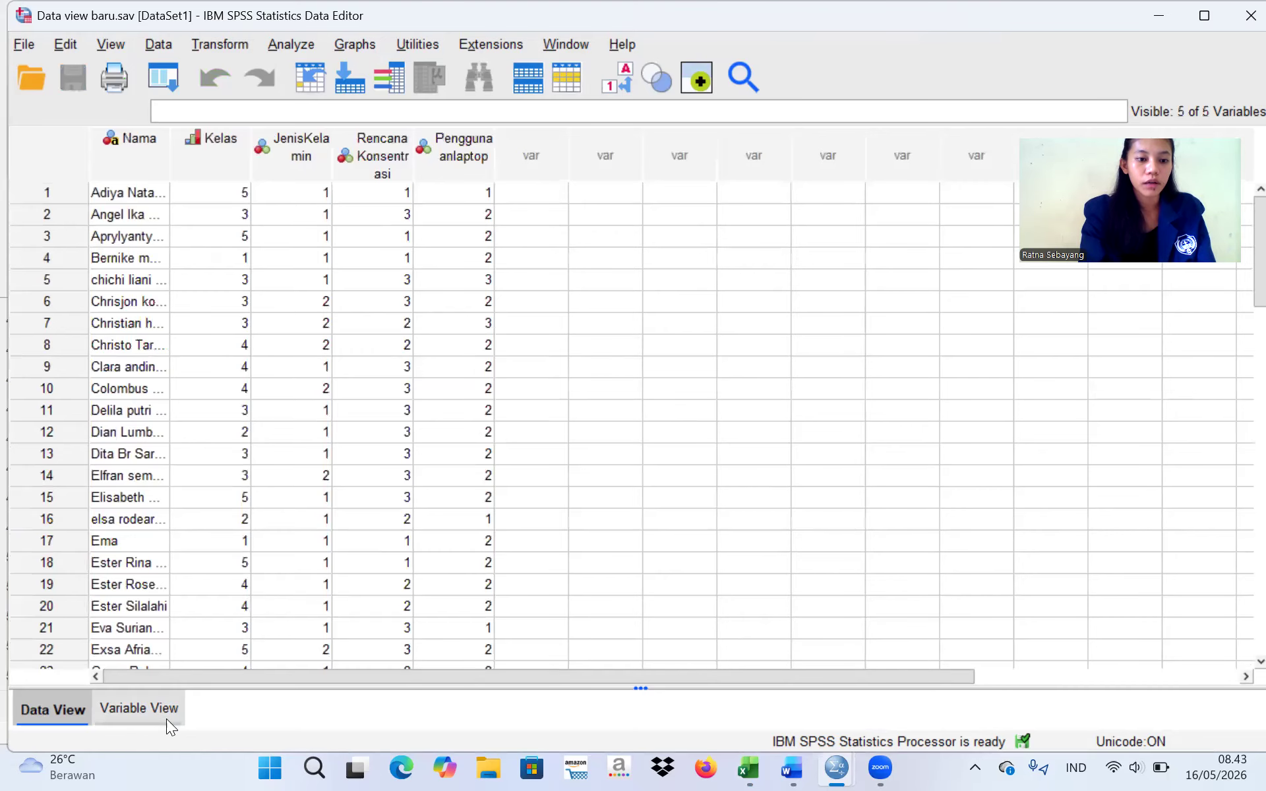
pyautogui.click(166, 718)
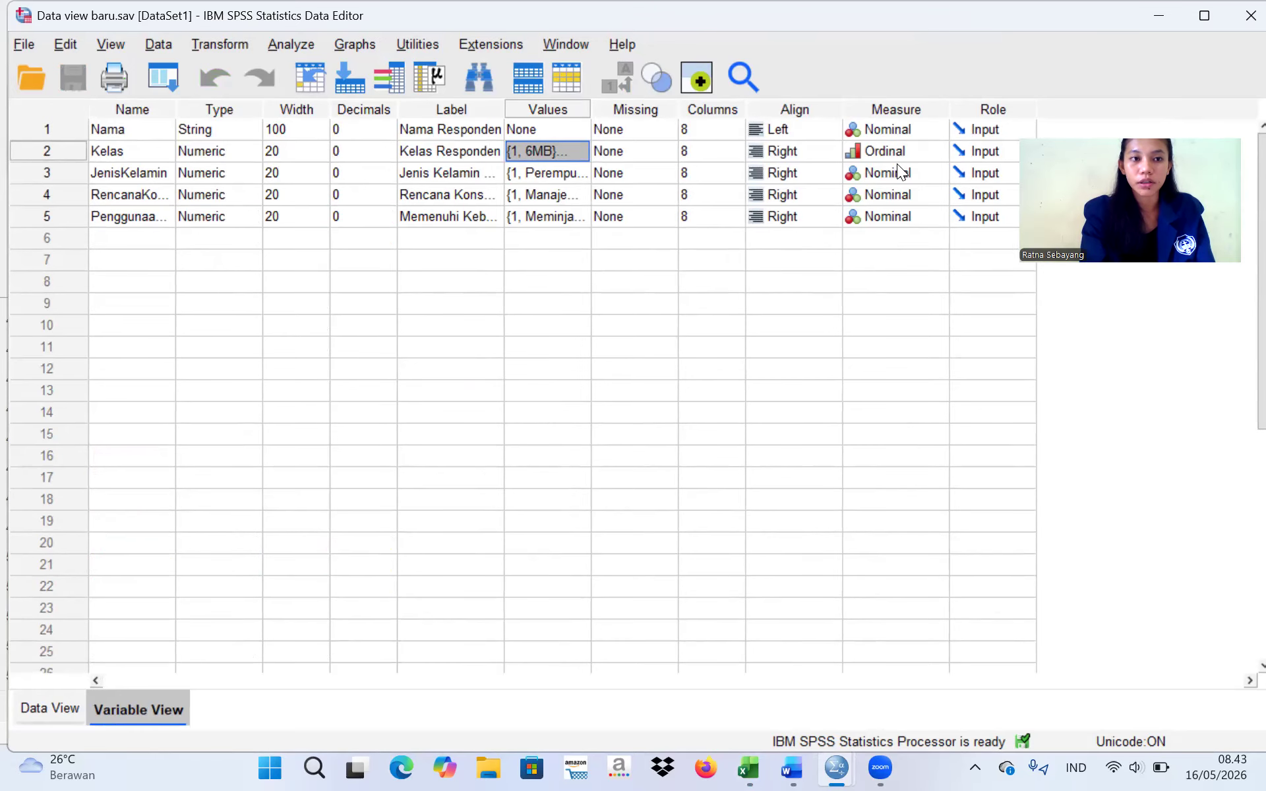
pyautogui.click(578, 152)
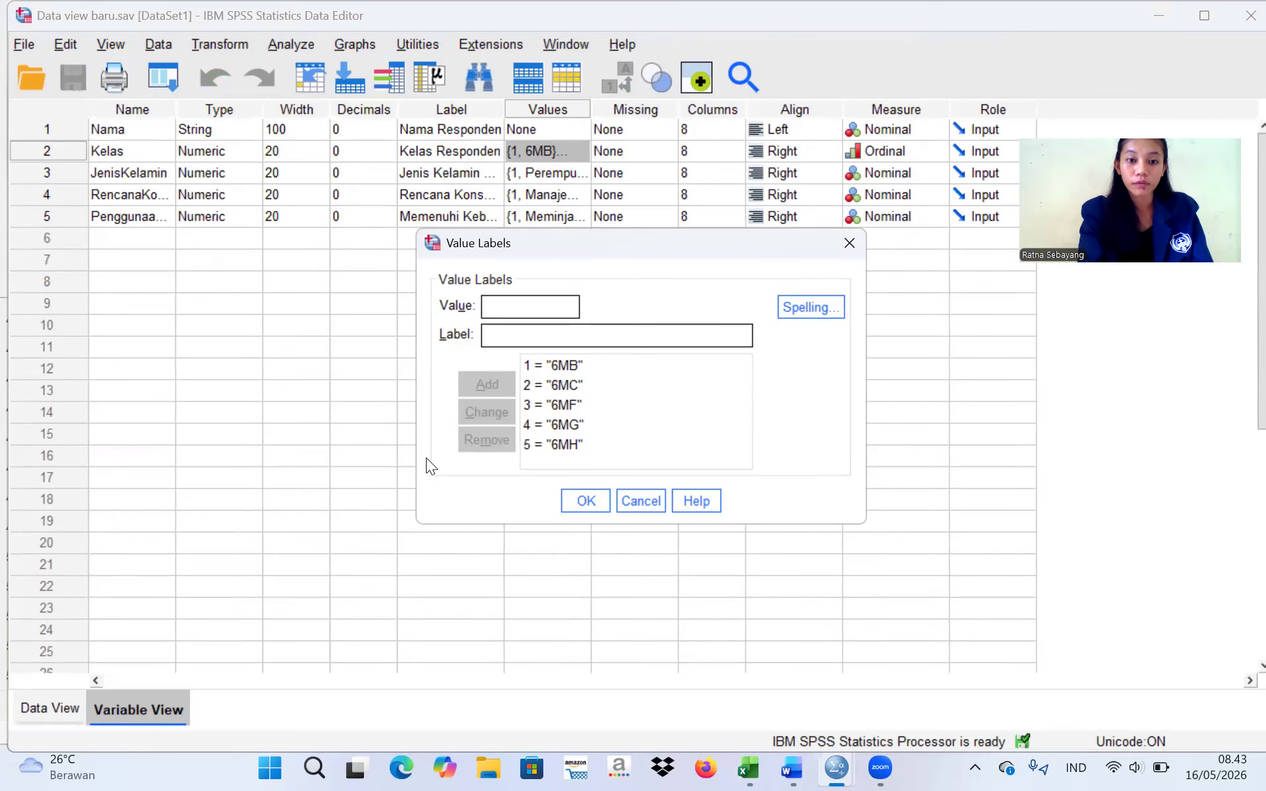
pyautogui.click(850, 243)
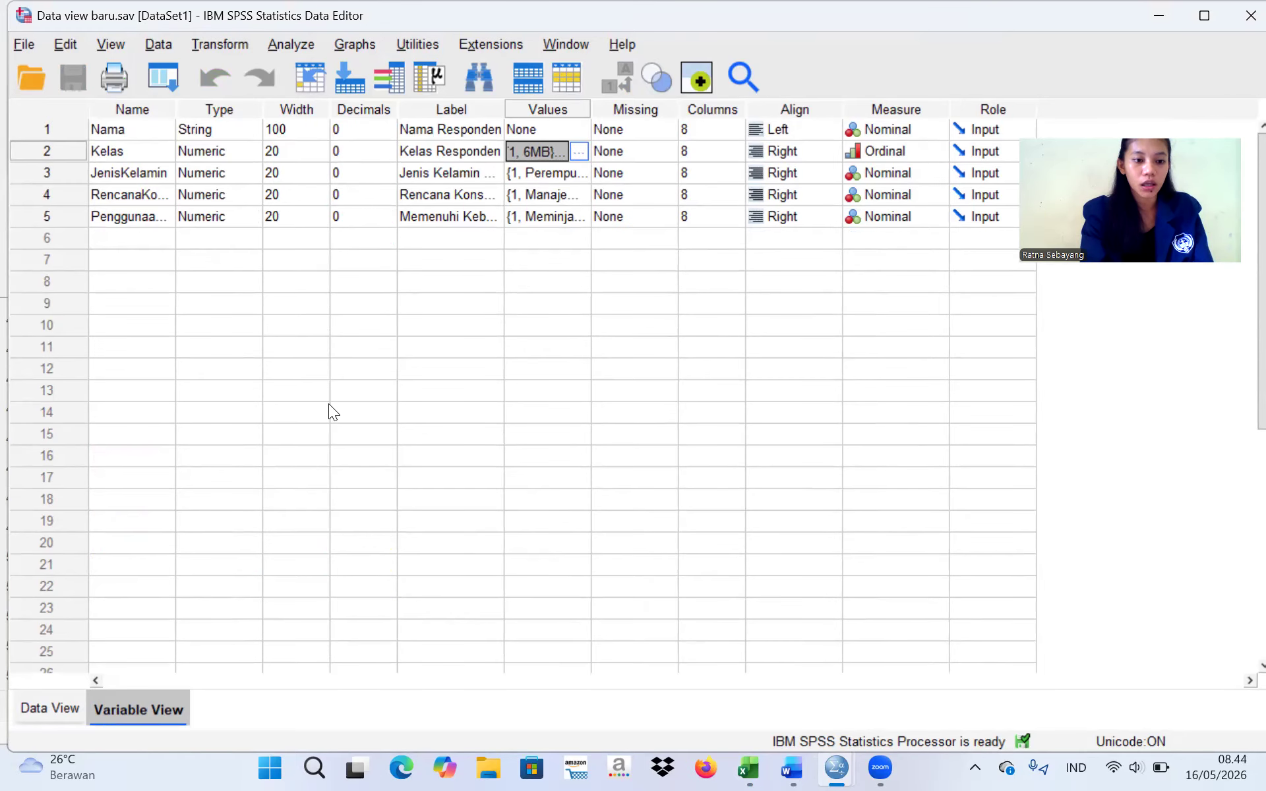
# Review the cases in Data view baru.sav, showing the value labels in place of the codes and switching back to codes.
pyautogui.hotkey('ctrl', 't')
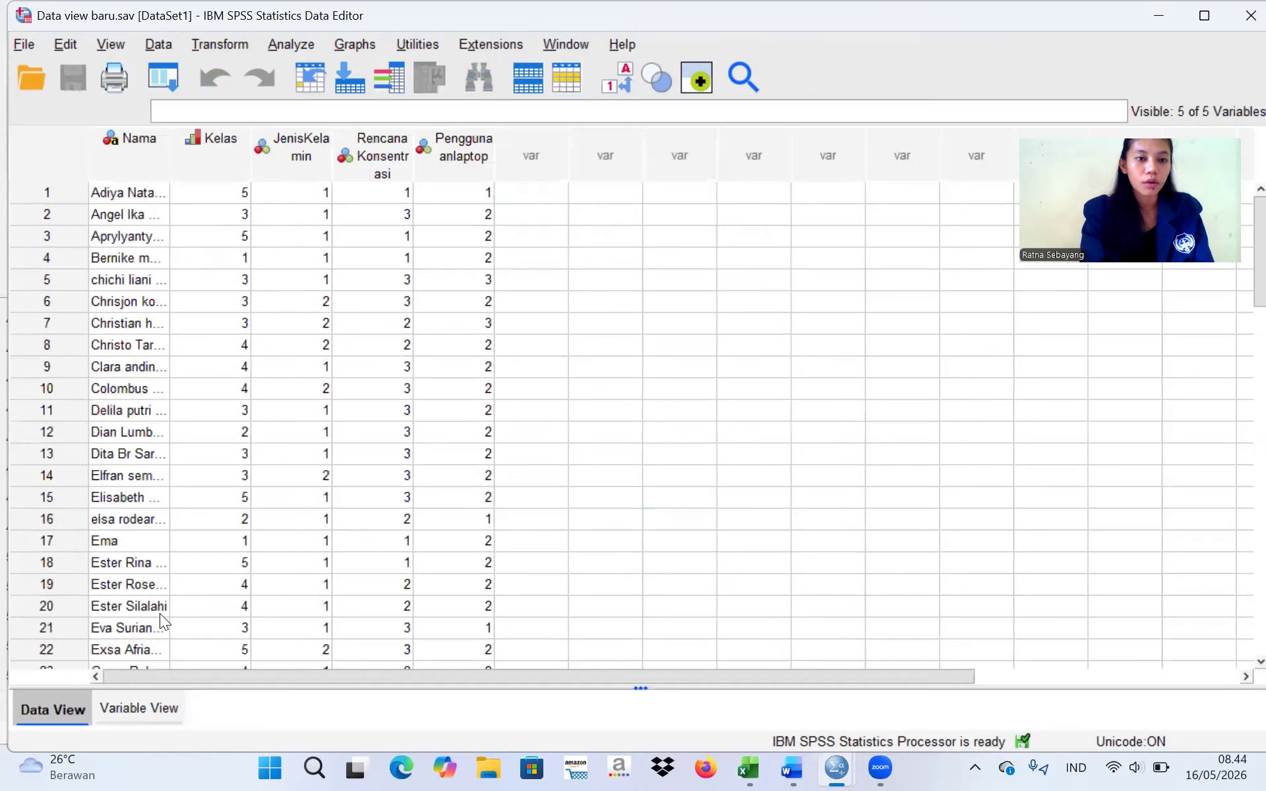
pyautogui.scroll(-1, 257, 323)
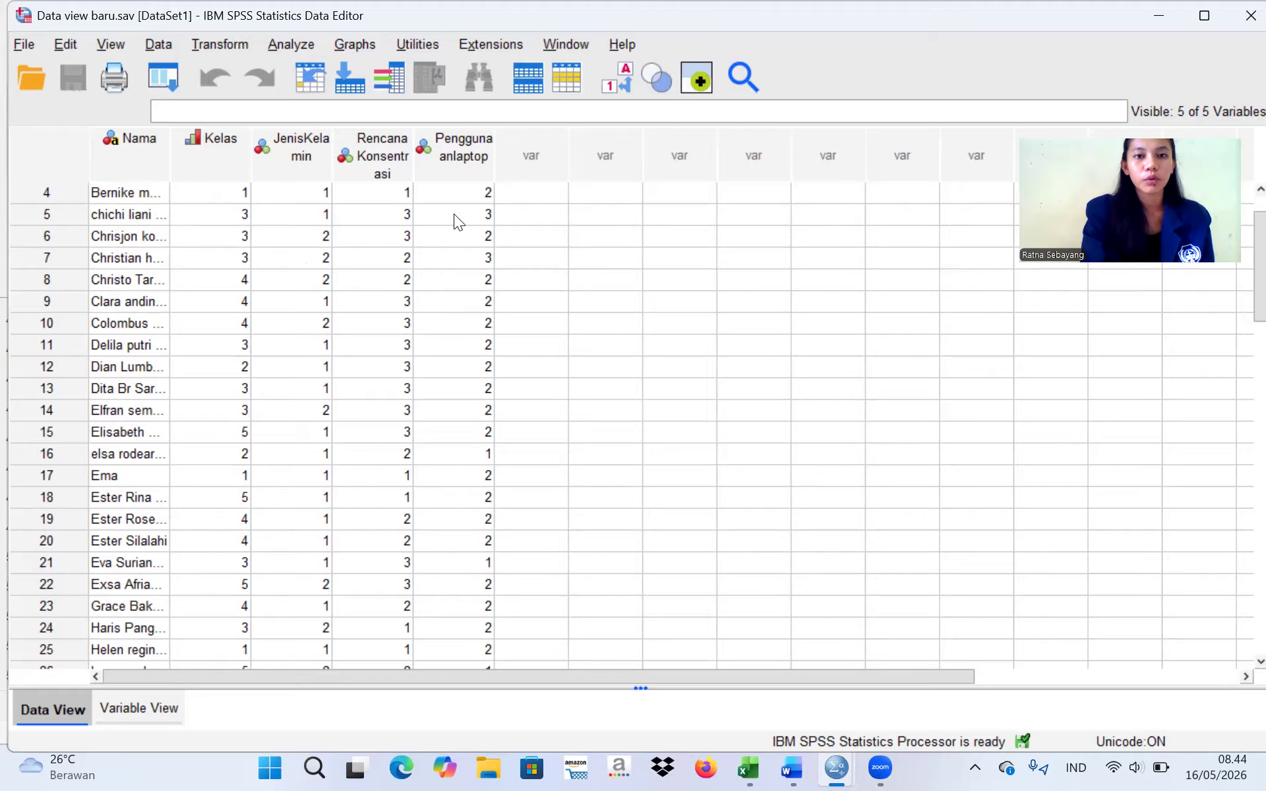
pyautogui.click(614, 76)
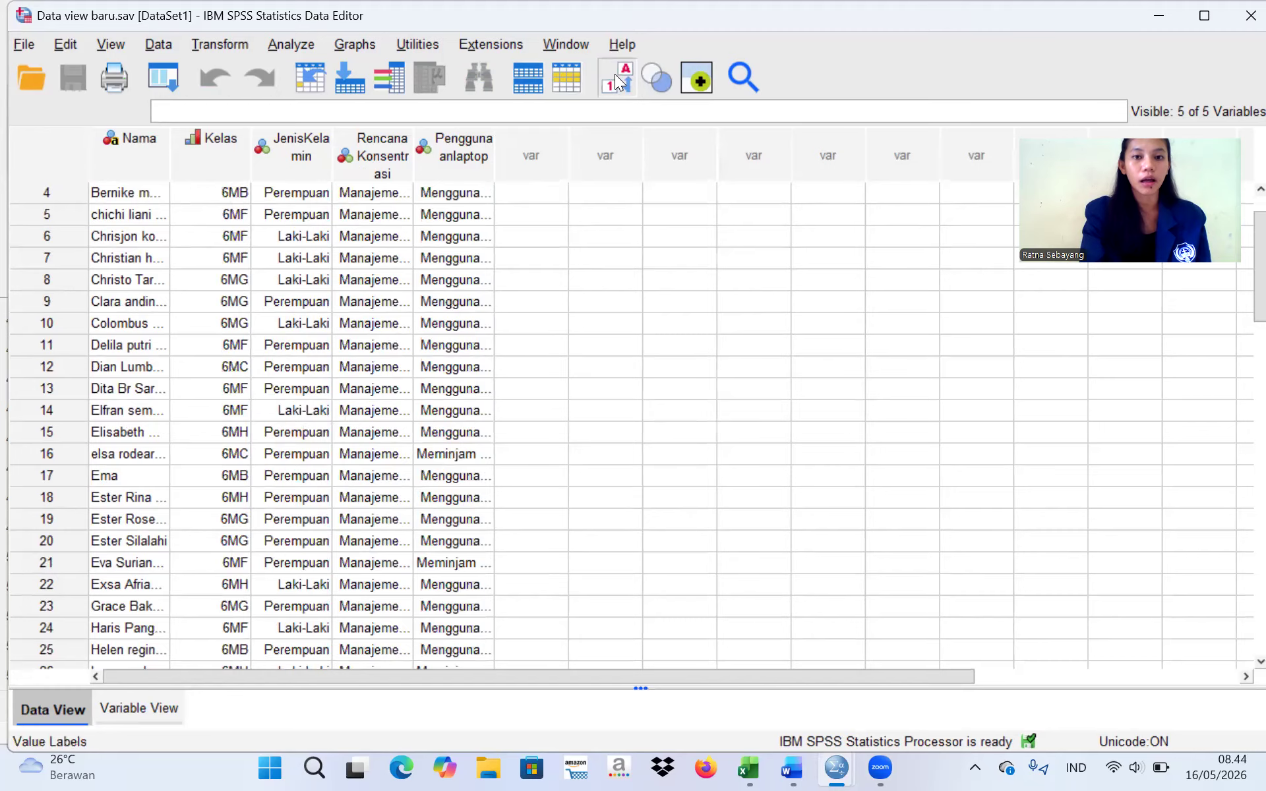
pyautogui.click(614, 74)
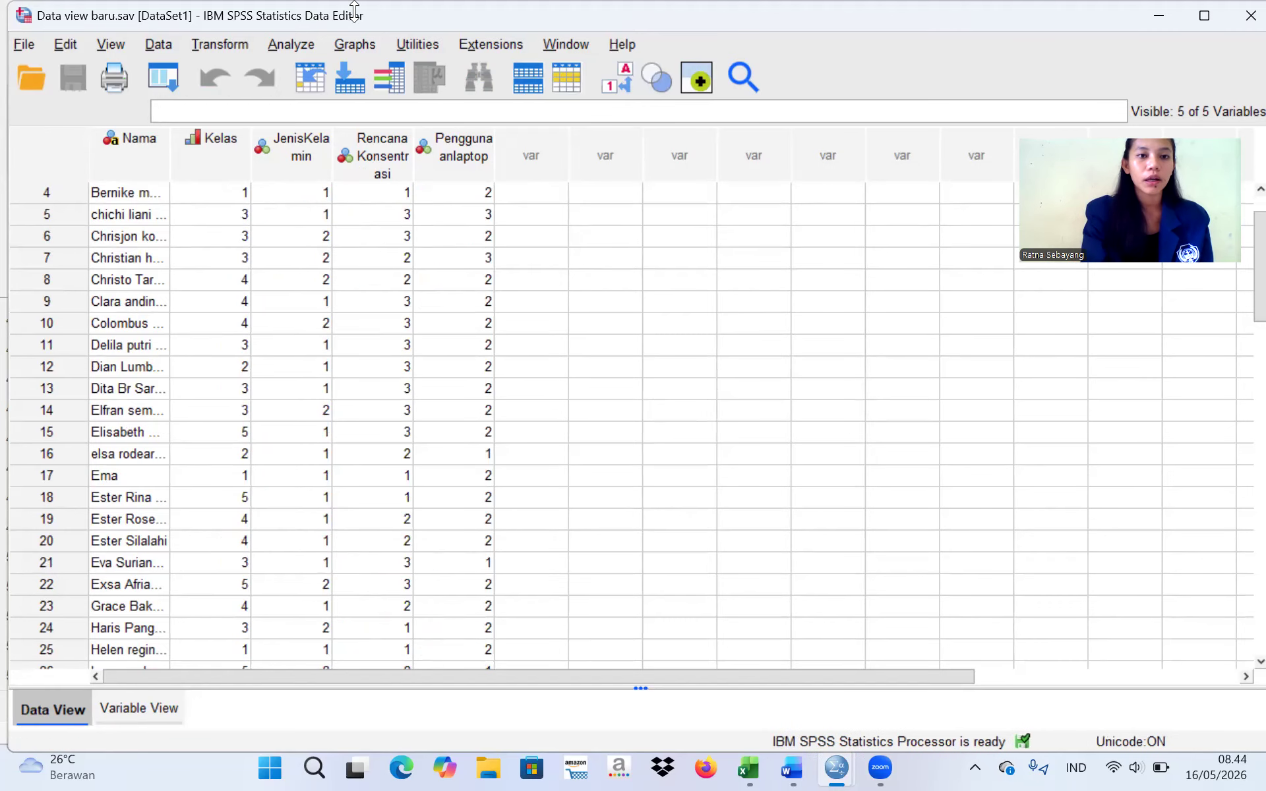
# Start a Descriptives analysis on the Data view baru.sav dataset and reset its previous variable selection.
pyautogui.click(288, 46)
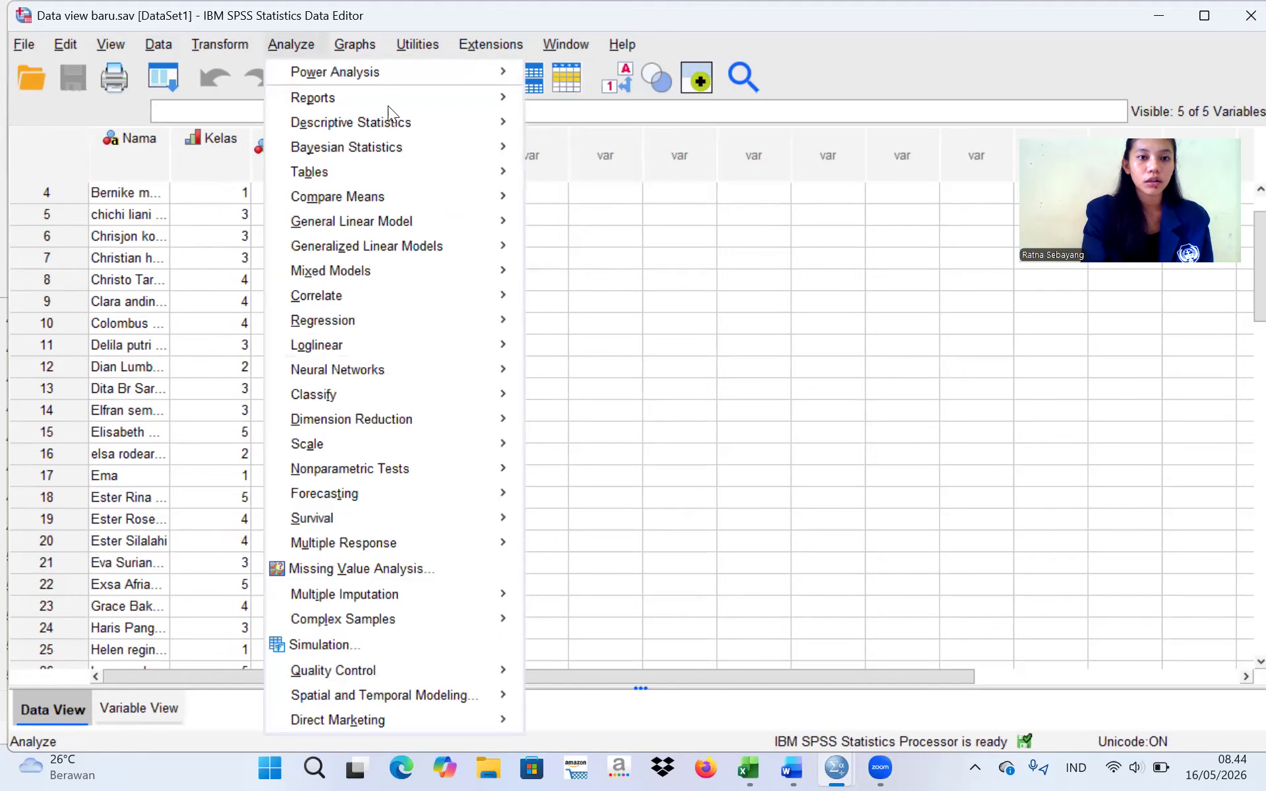
pyautogui.moveTo(426, 125)
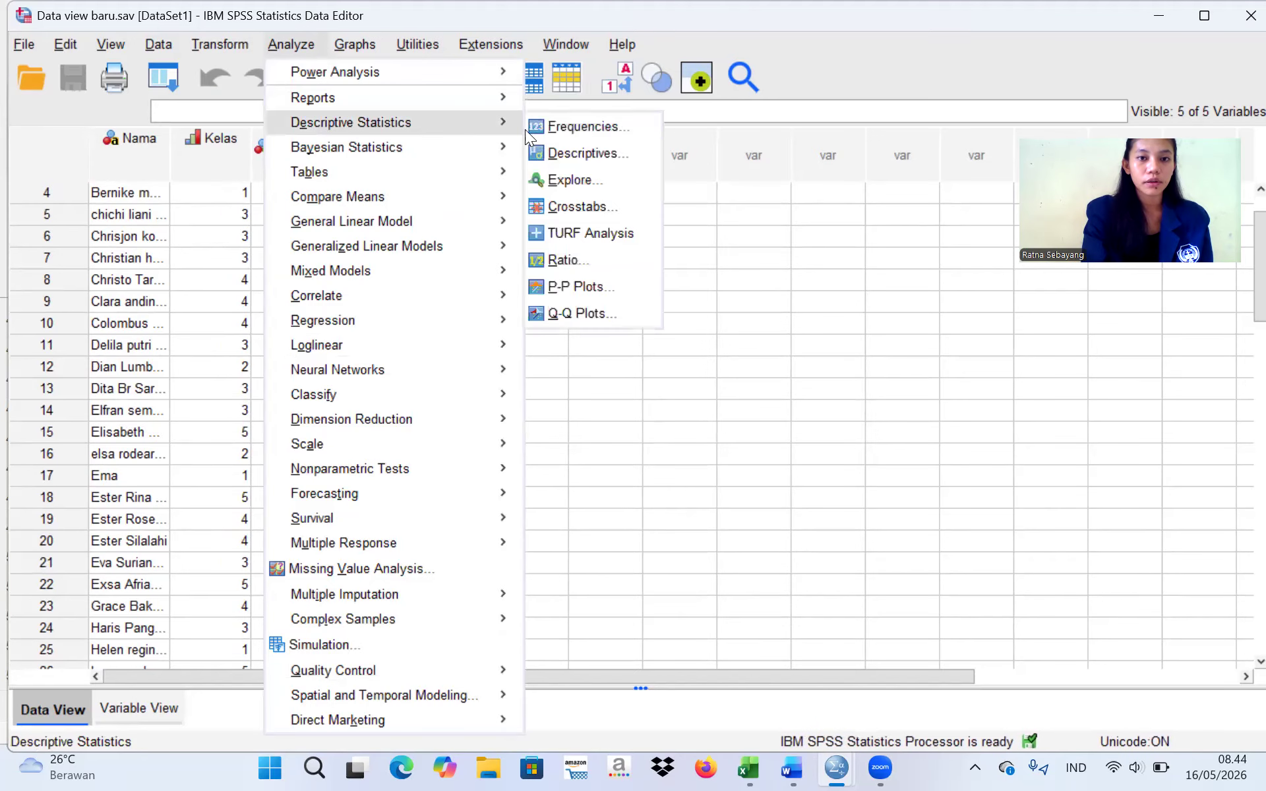
pyautogui.click(558, 153)
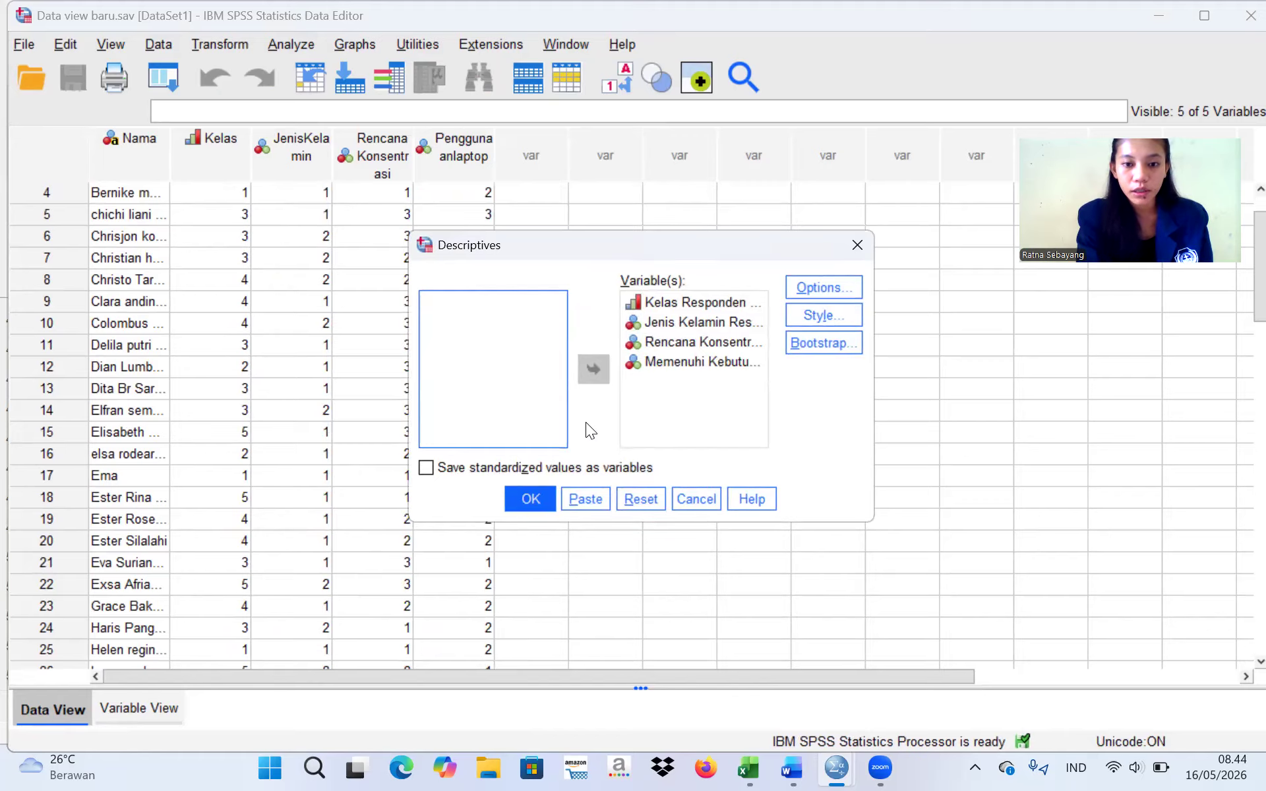
pyautogui.click(628, 506)
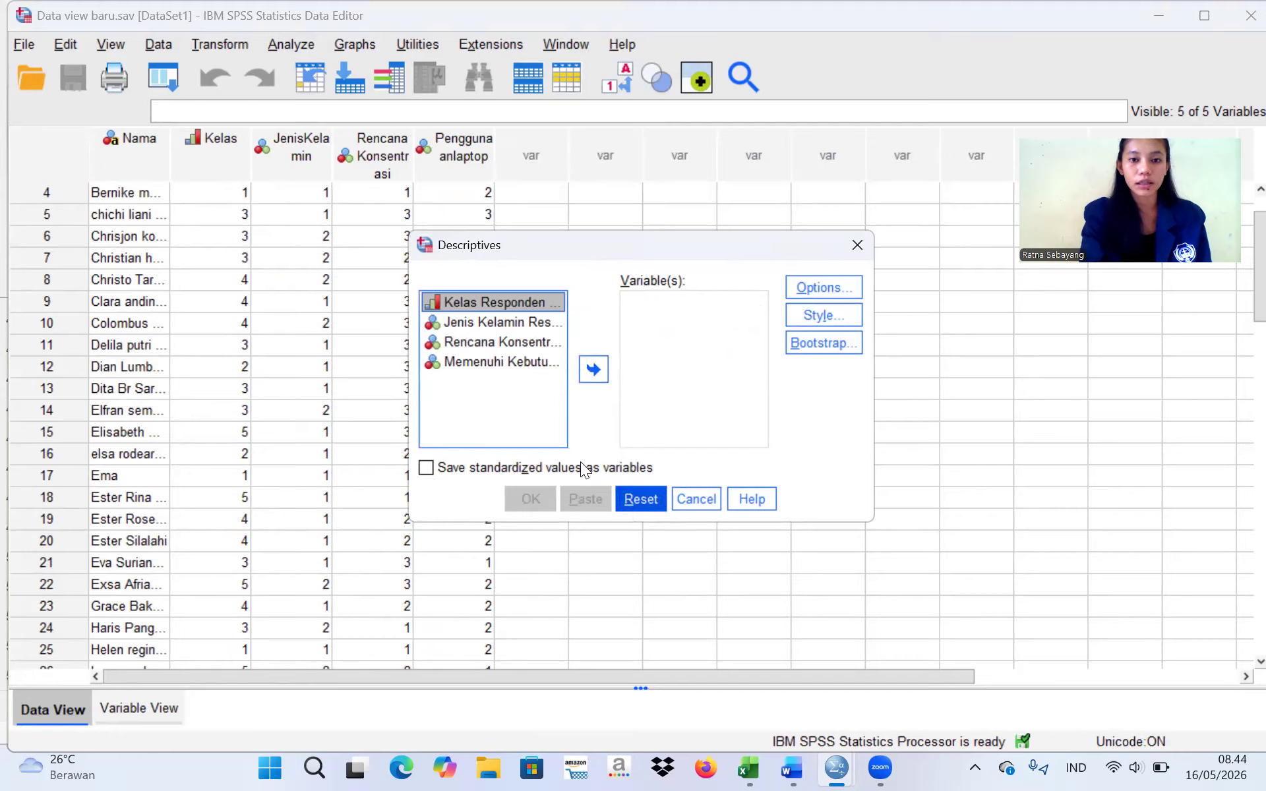
# Add the Kelas, JenisKelamin, RencanaKonsentrasi and Penggunaanlaptop variables to the Descriptives analysis and run it.
pyautogui.click(594, 371)
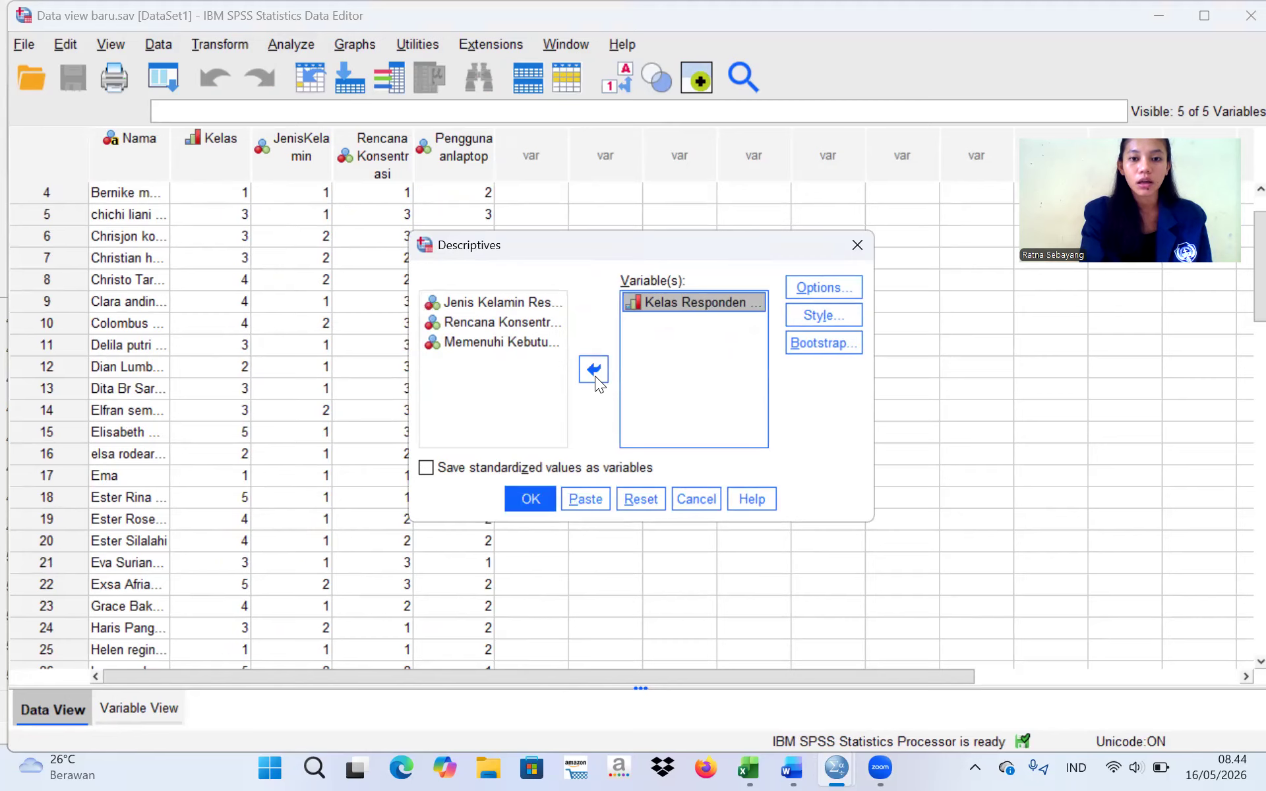
pyautogui.click(531, 302)
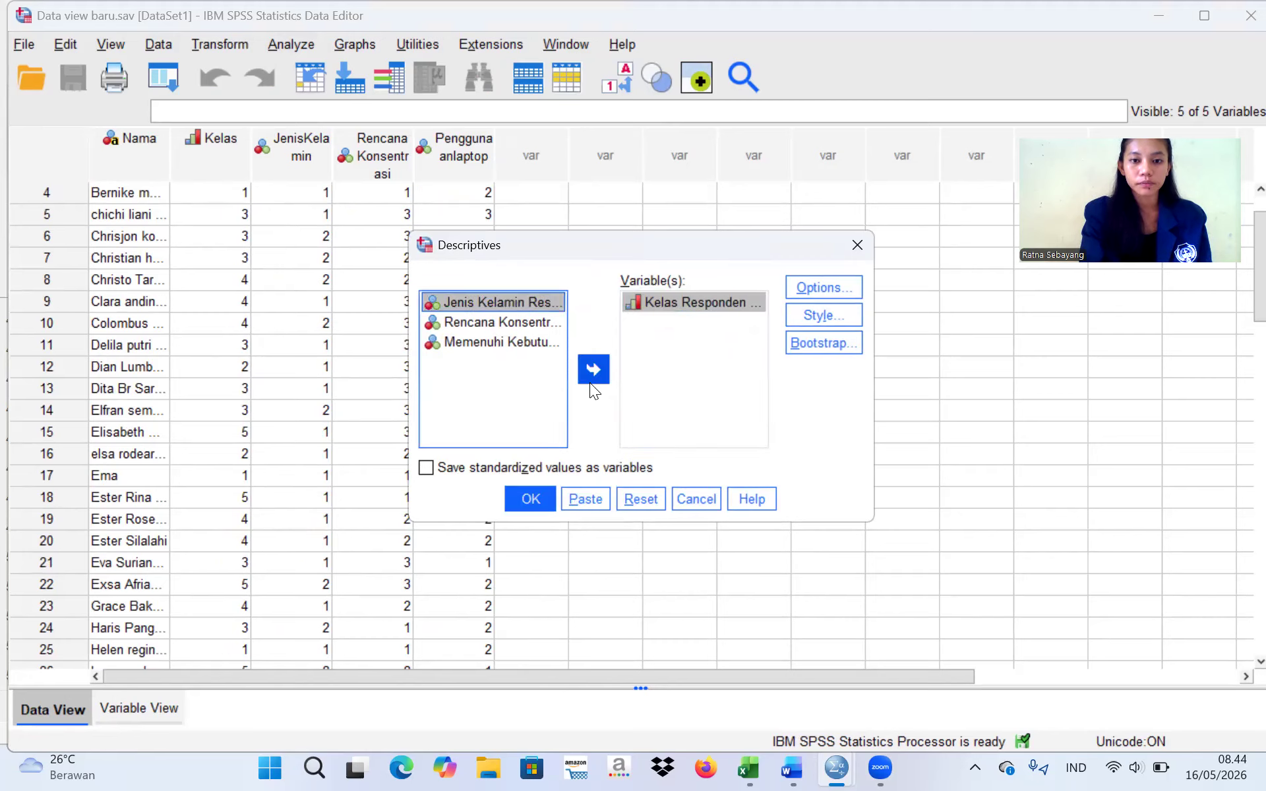
pyautogui.click(590, 380)
pyautogui.moveTo(518, 302); pyautogui.dragTo(597, 370)
pyautogui.click(596, 369)
pyautogui.click(546, 301)
pyautogui.click(600, 361)
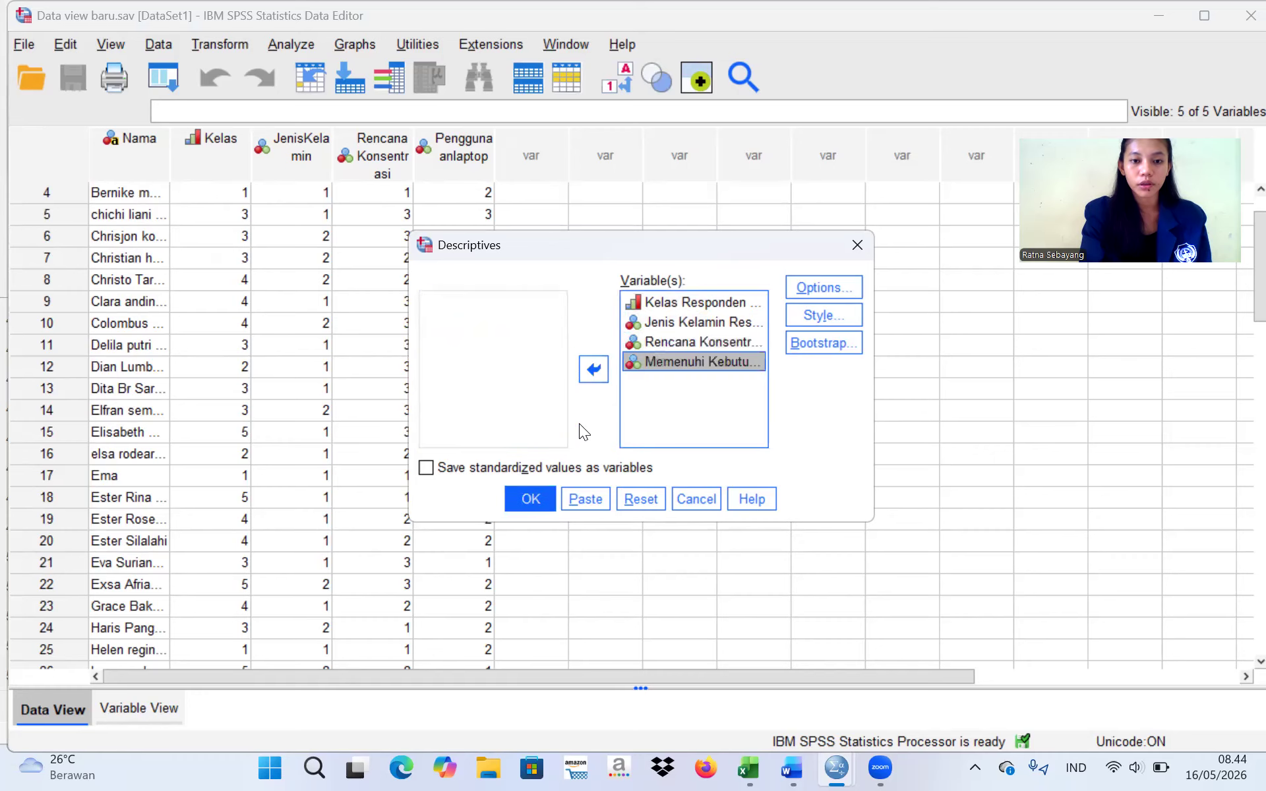
pyautogui.click(540, 491)
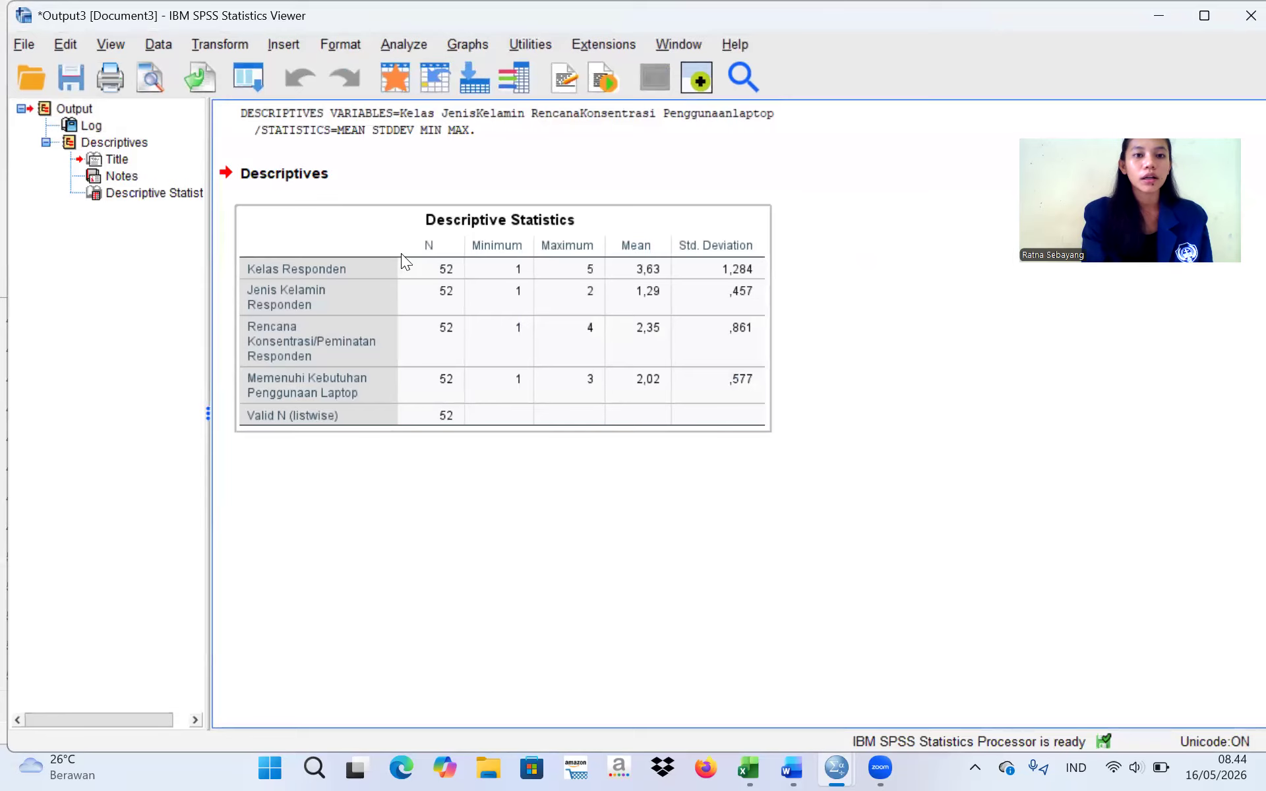
# Start a Frequencies analysis and reset its previous variable selection.
pyautogui.click(404, 41)
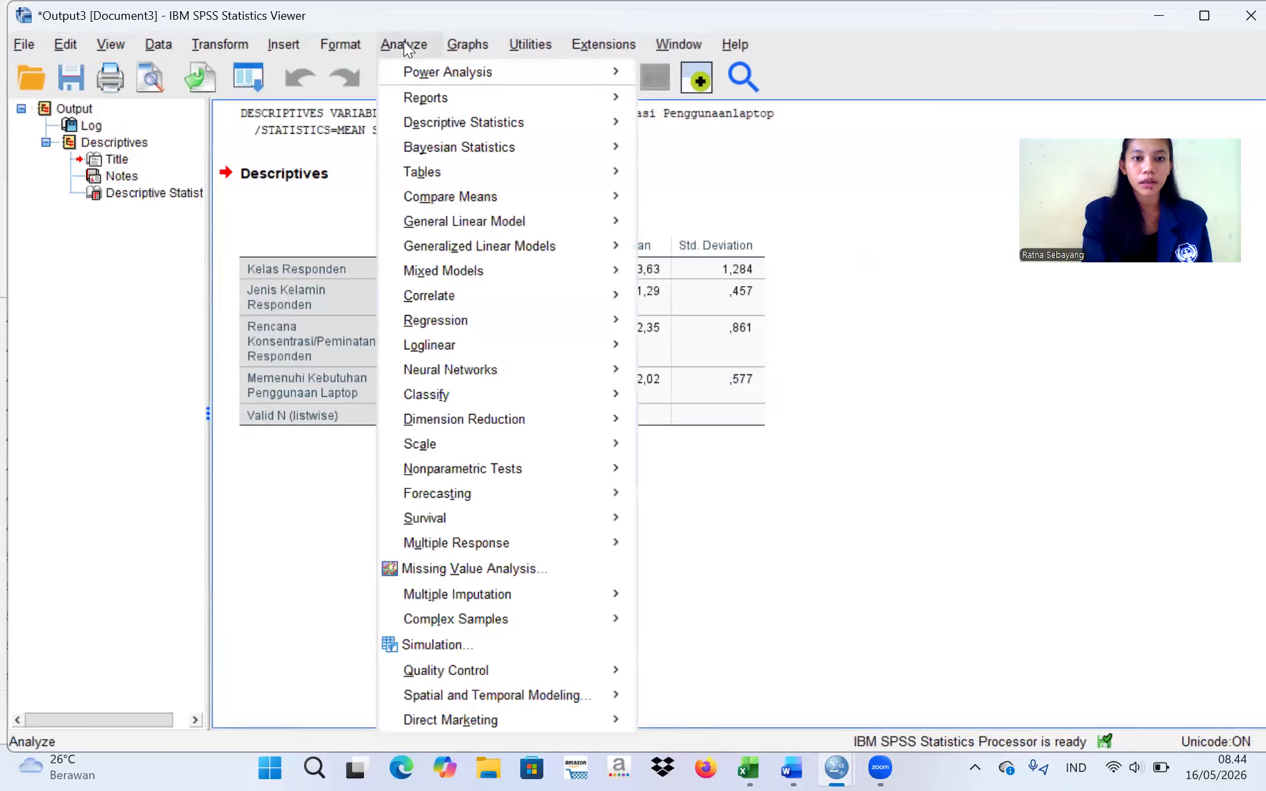
pyautogui.moveTo(565, 127)
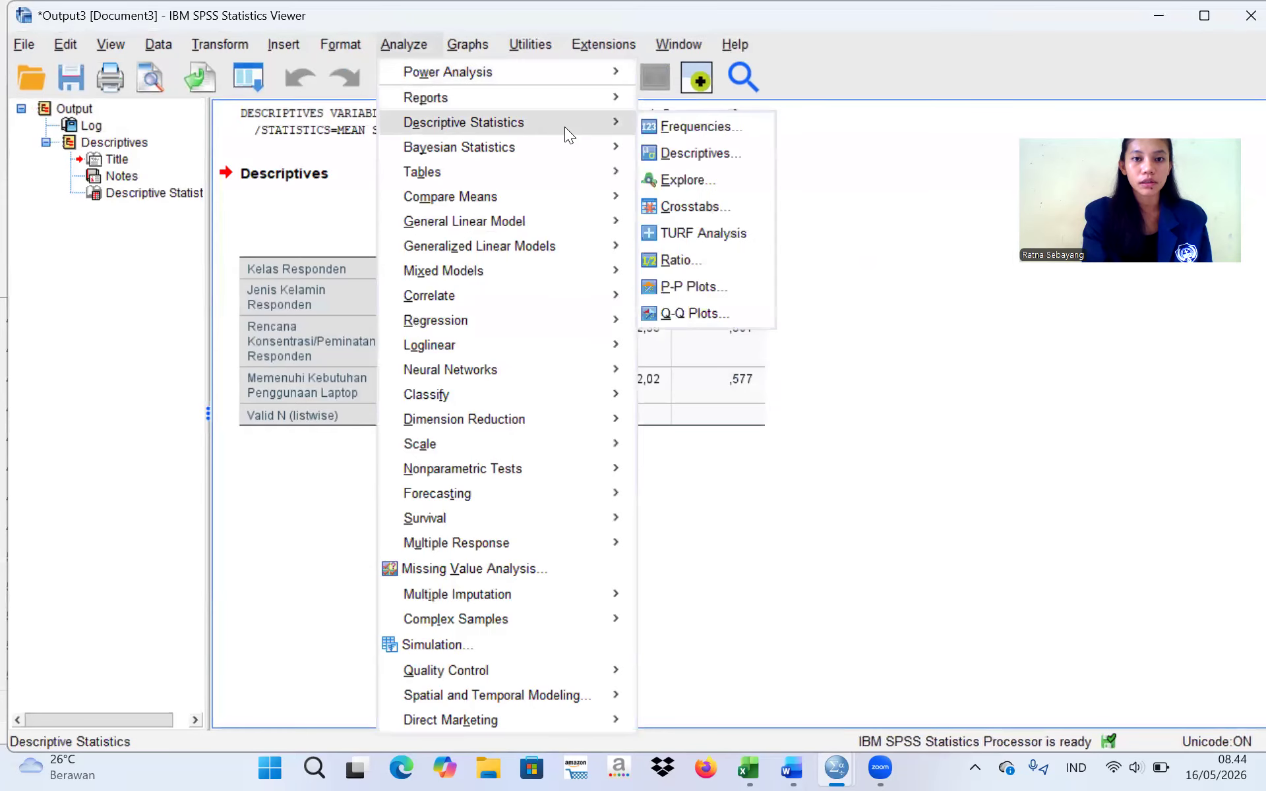
pyautogui.click(670, 126)
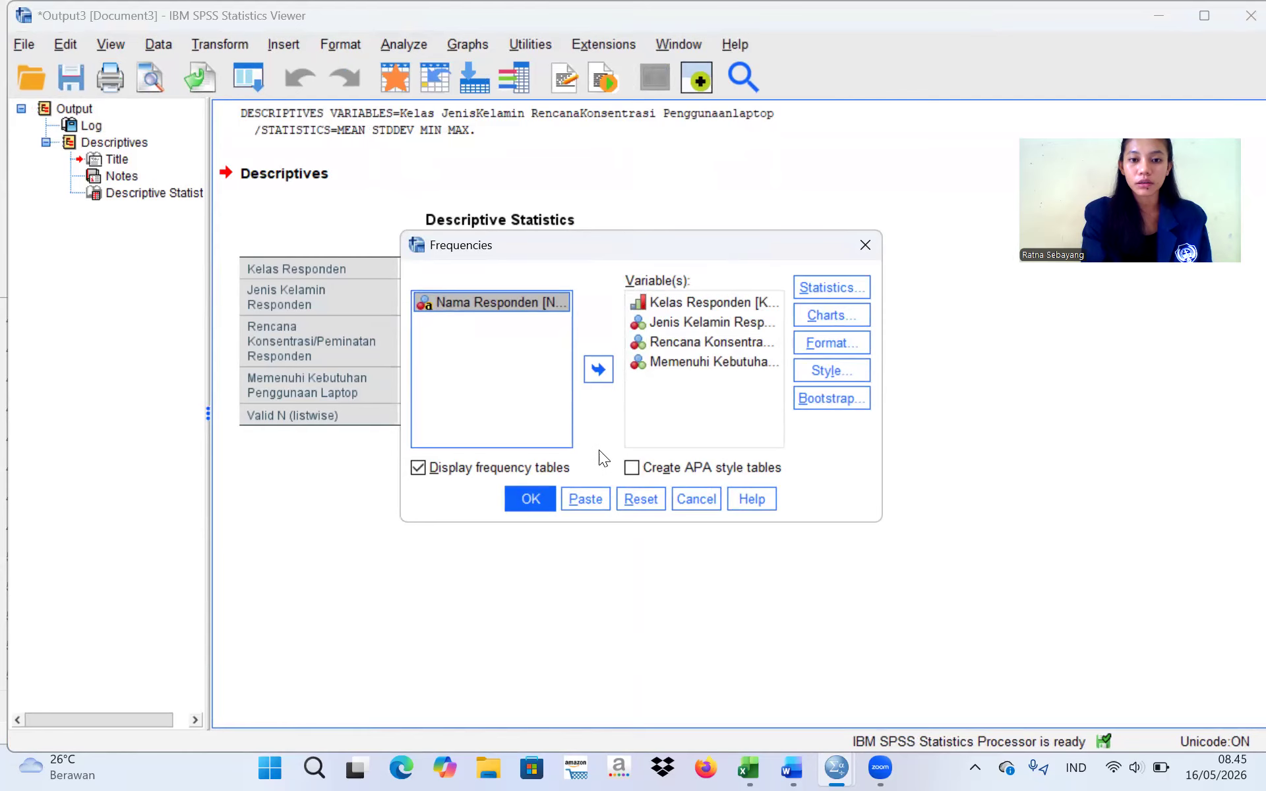
pyautogui.click(626, 496)
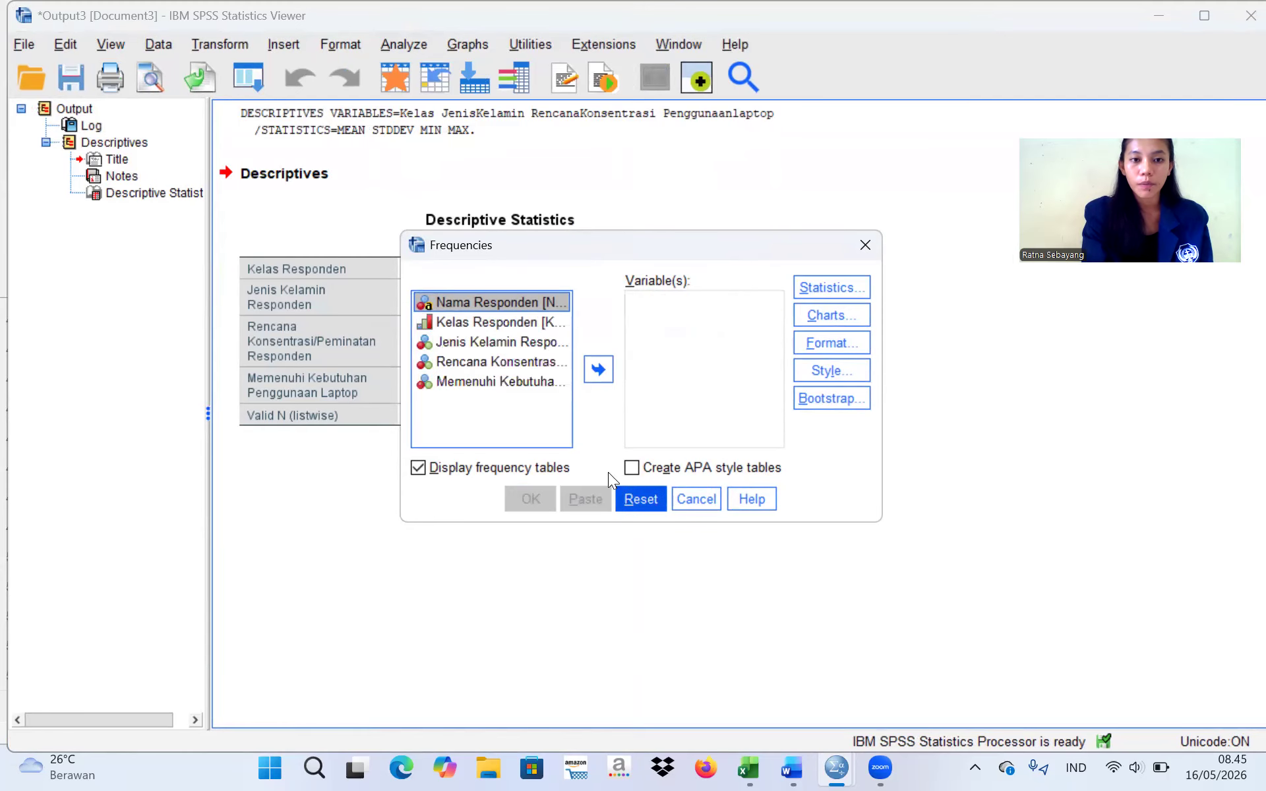
# Add the Kelas, JenisKelamin, RencanaKonsentrasi and Penggunaanlaptop variables to the Frequencies analysis, leaving out Nama Responden.
pyautogui.click(514, 324)
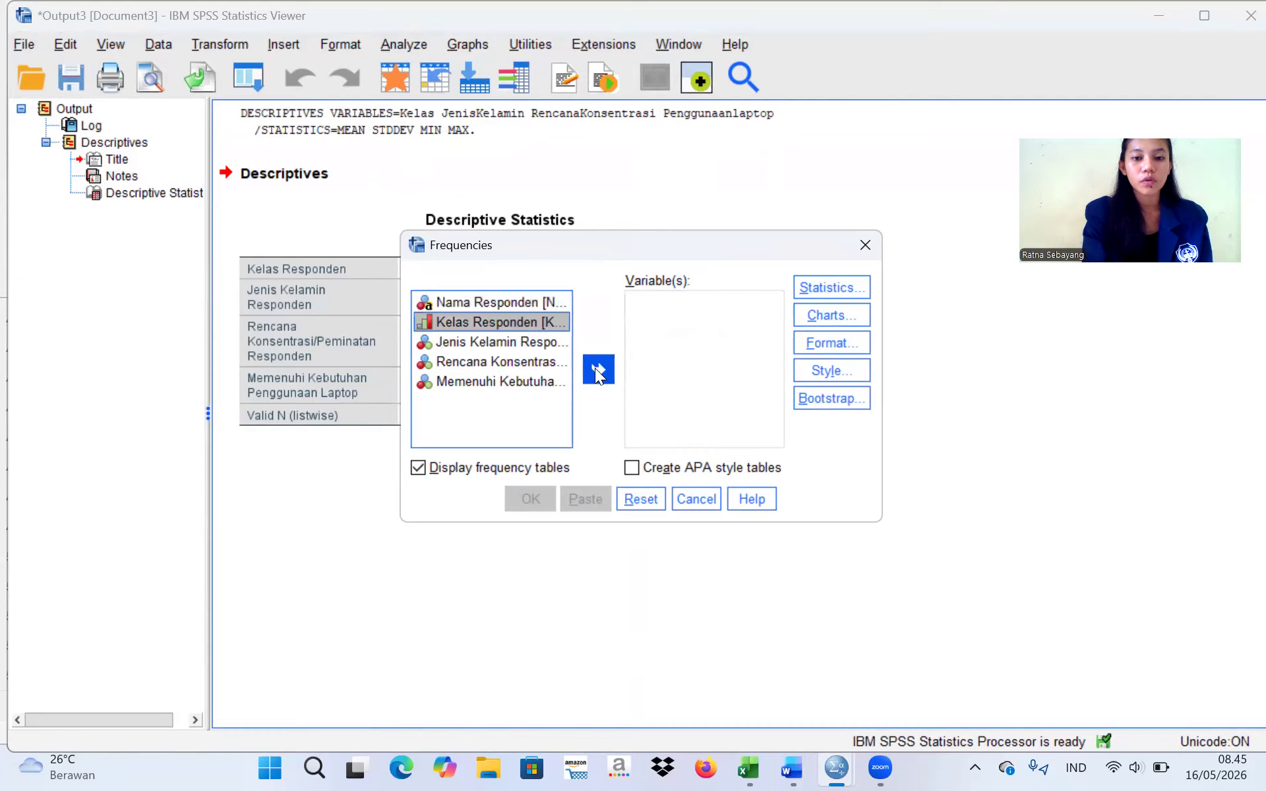
pyautogui.click(600, 371)
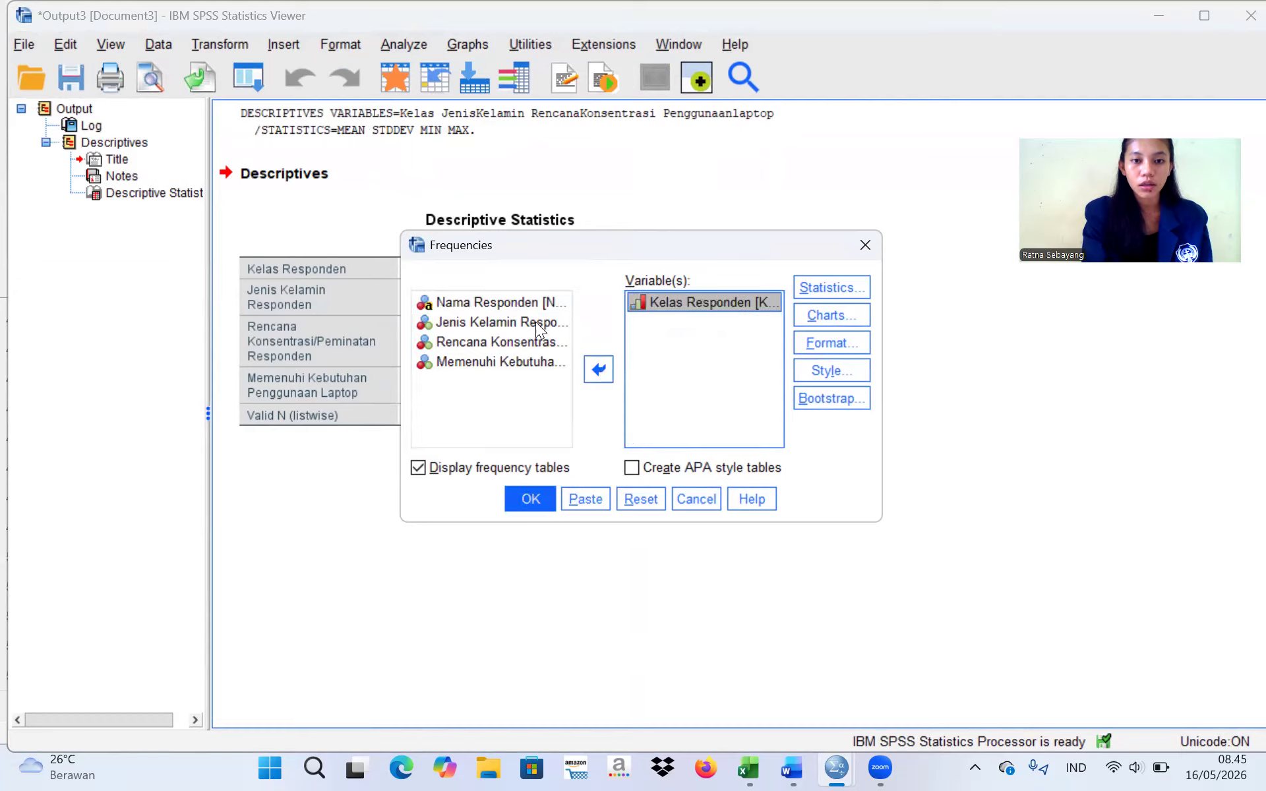
pyautogui.click(536, 322)
pyautogui.click(598, 369)
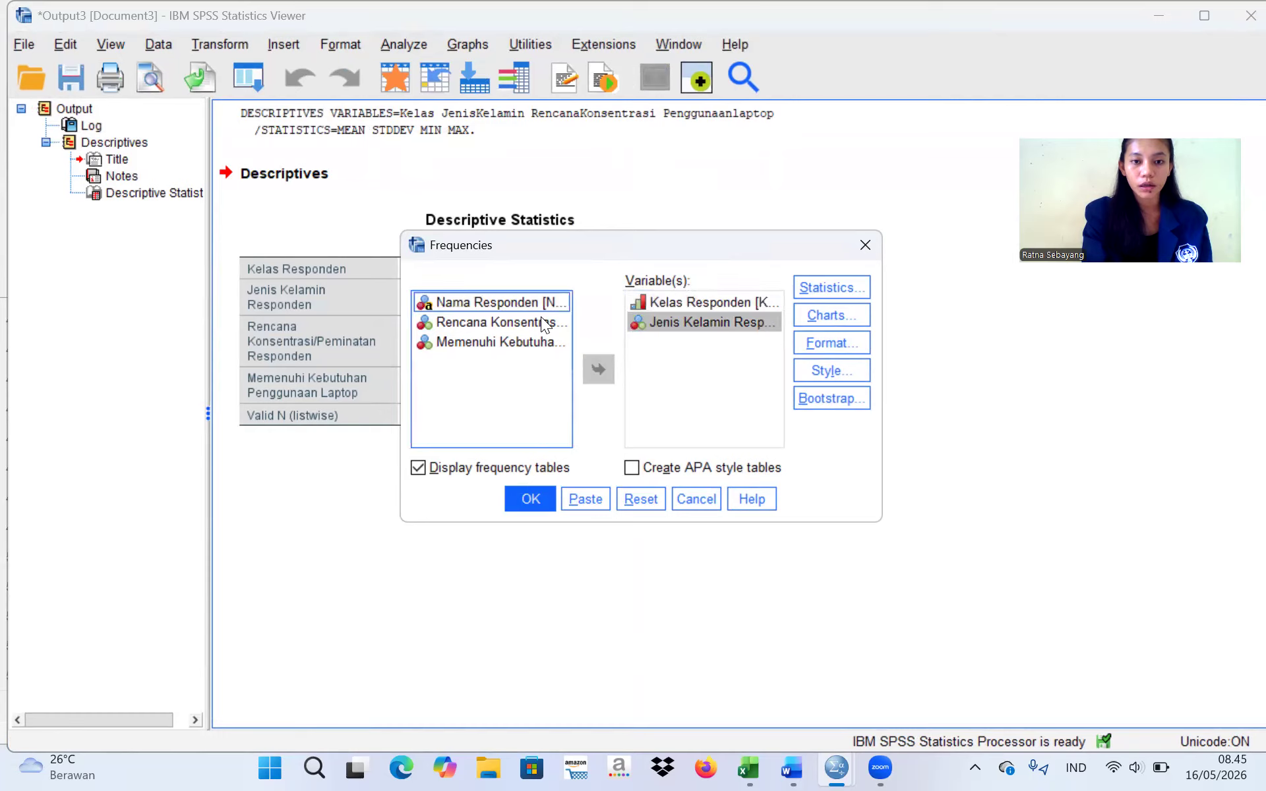
pyautogui.click(540, 322)
pyautogui.click(598, 366)
pyautogui.click(529, 322)
pyautogui.click(599, 369)
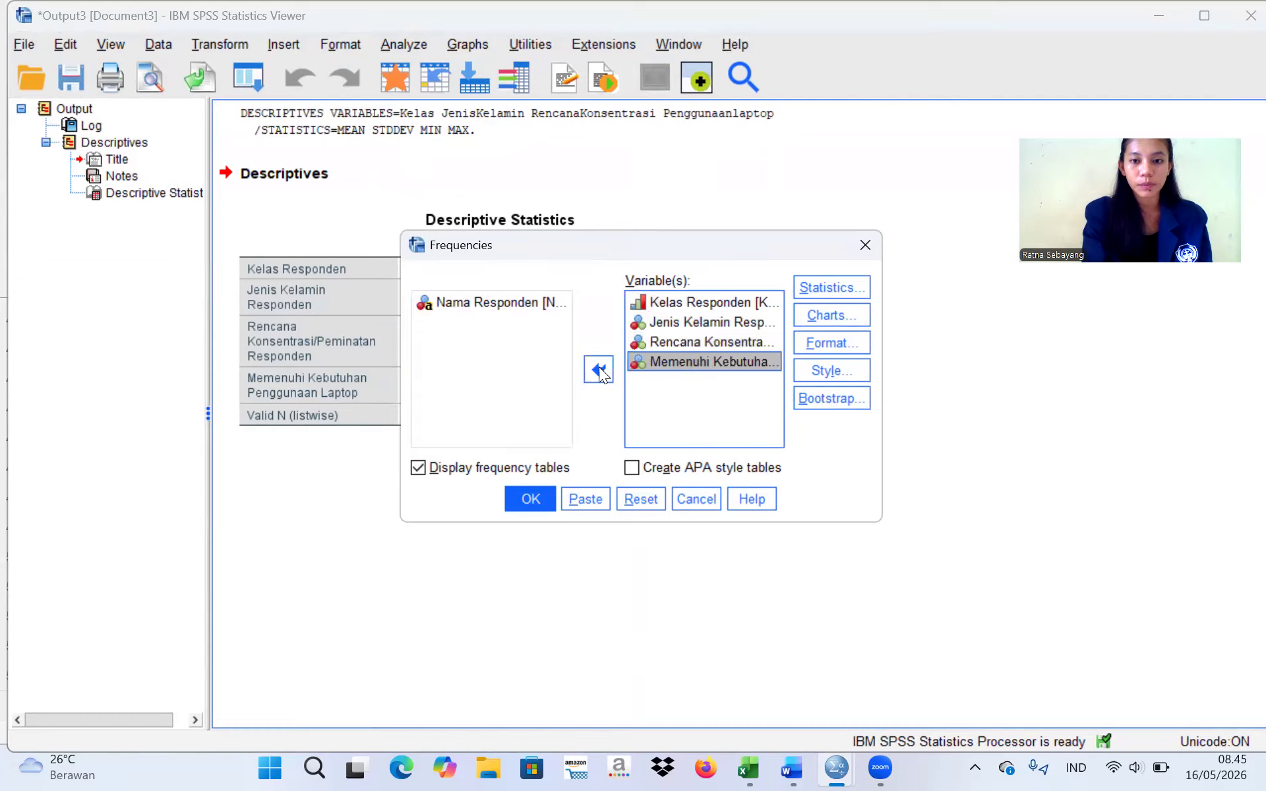
# Set the Frequencies charts to bar charts with frequencies as chart values, run the analysis and look through the resulting tables and charts.
pyautogui.click(815, 319)
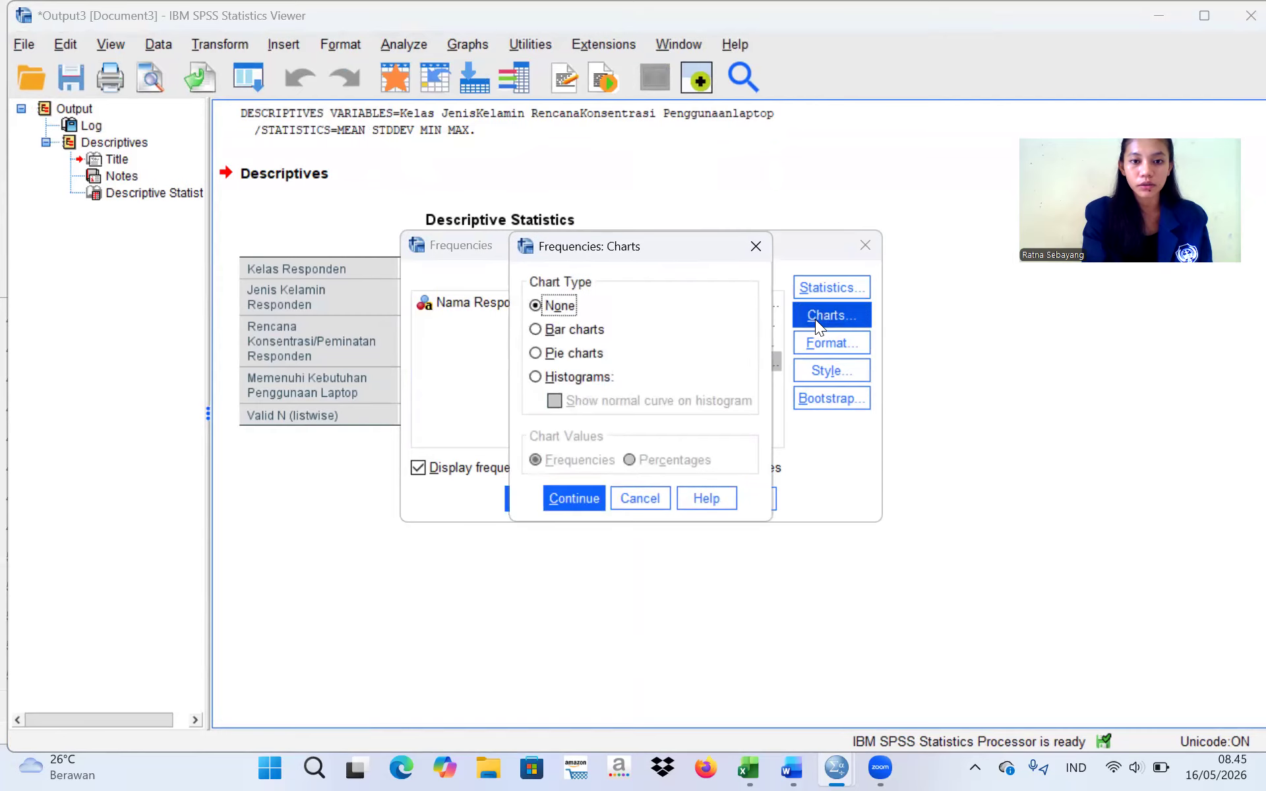
pyautogui.click(537, 328)
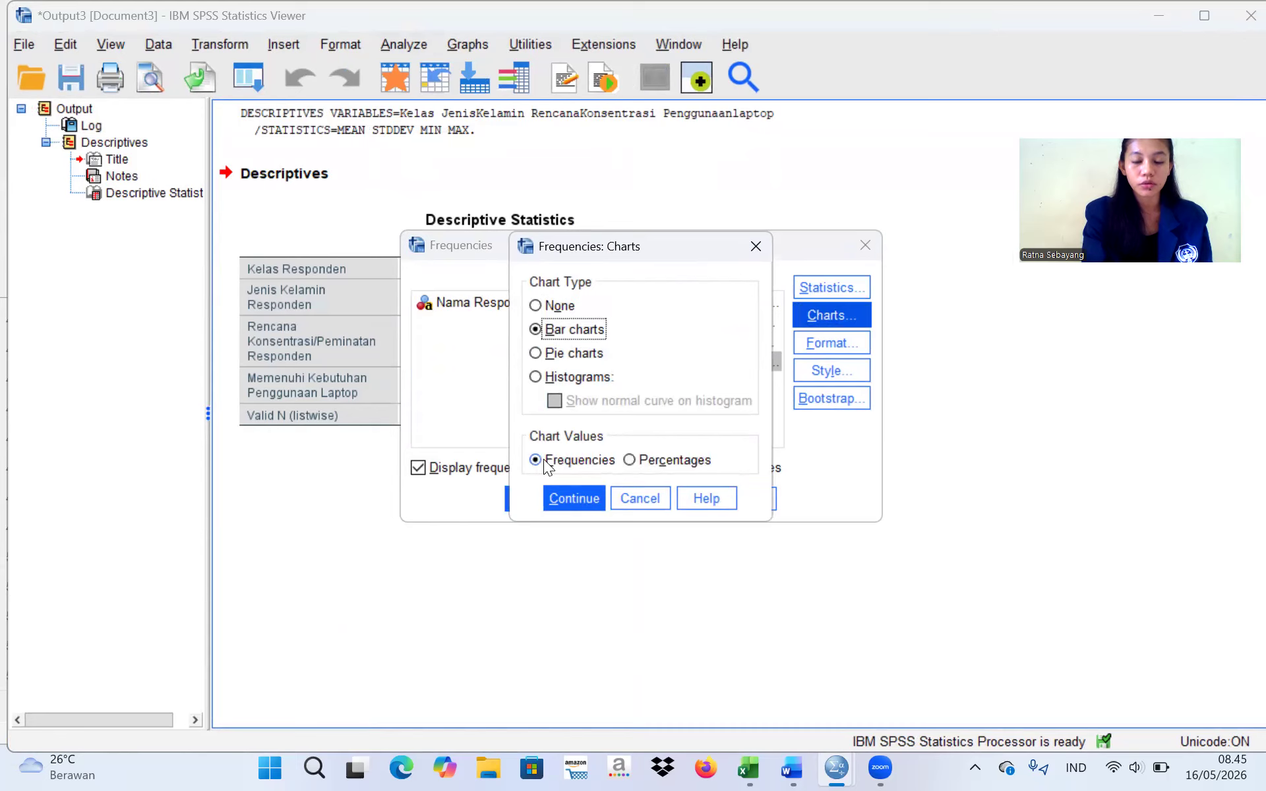
pyautogui.click(573, 499)
pyautogui.click(529, 499)
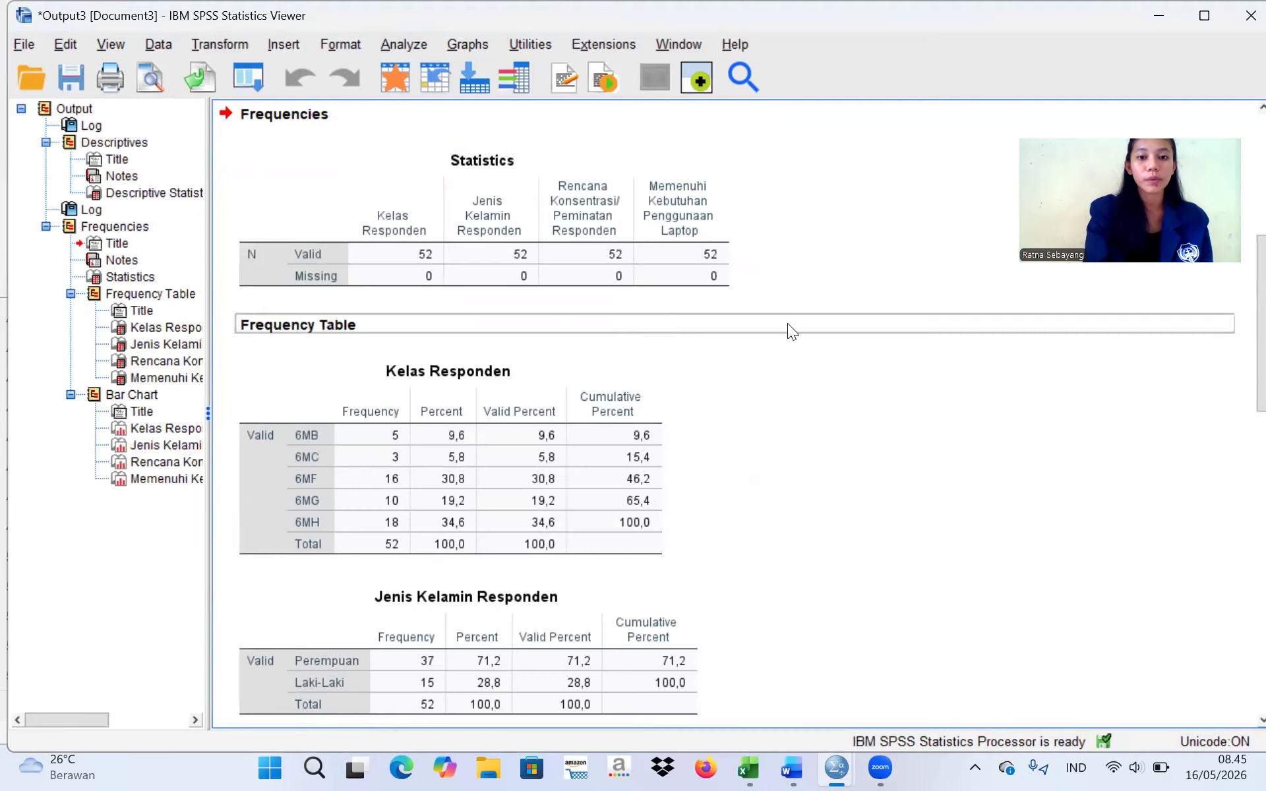
pyautogui.scroll(-10, 804, 400)
pyautogui.scroll(-3, 803, 400)
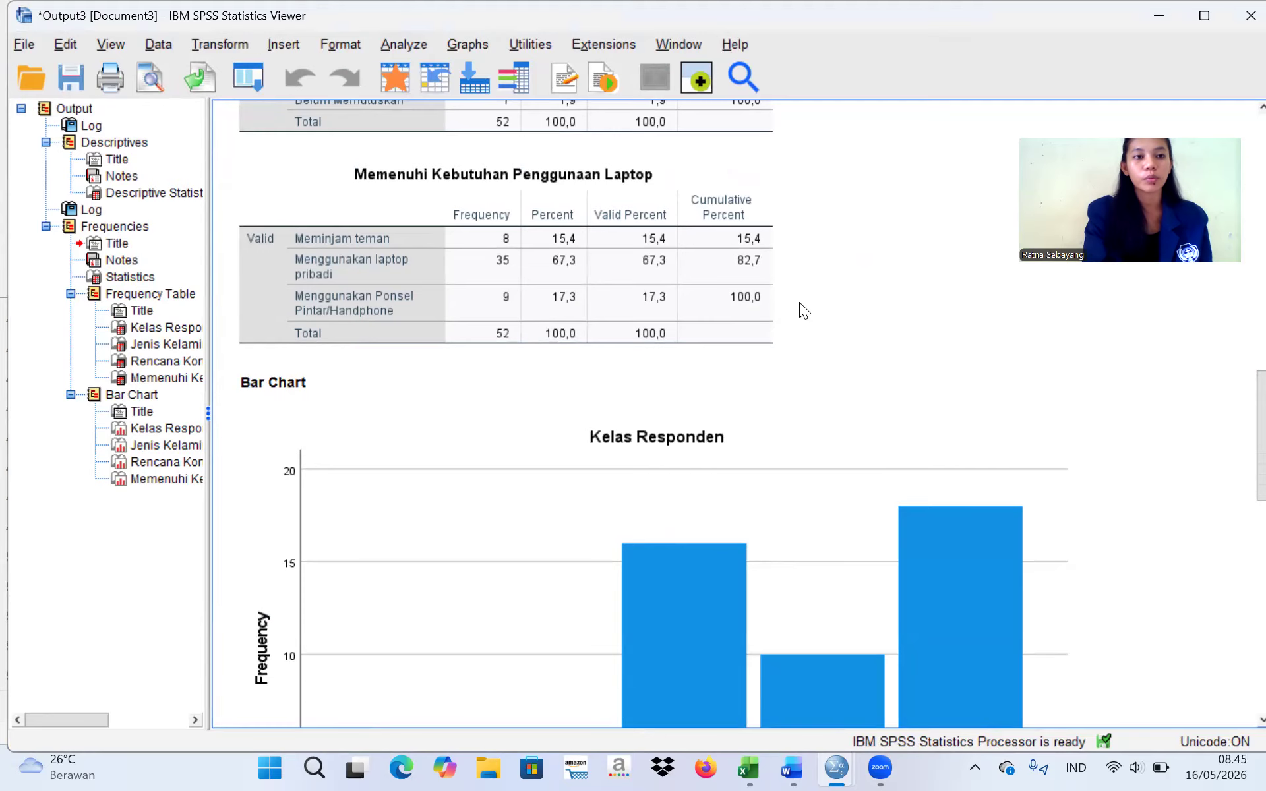
pyautogui.click(95, 112)
pyautogui.click(25, 45)
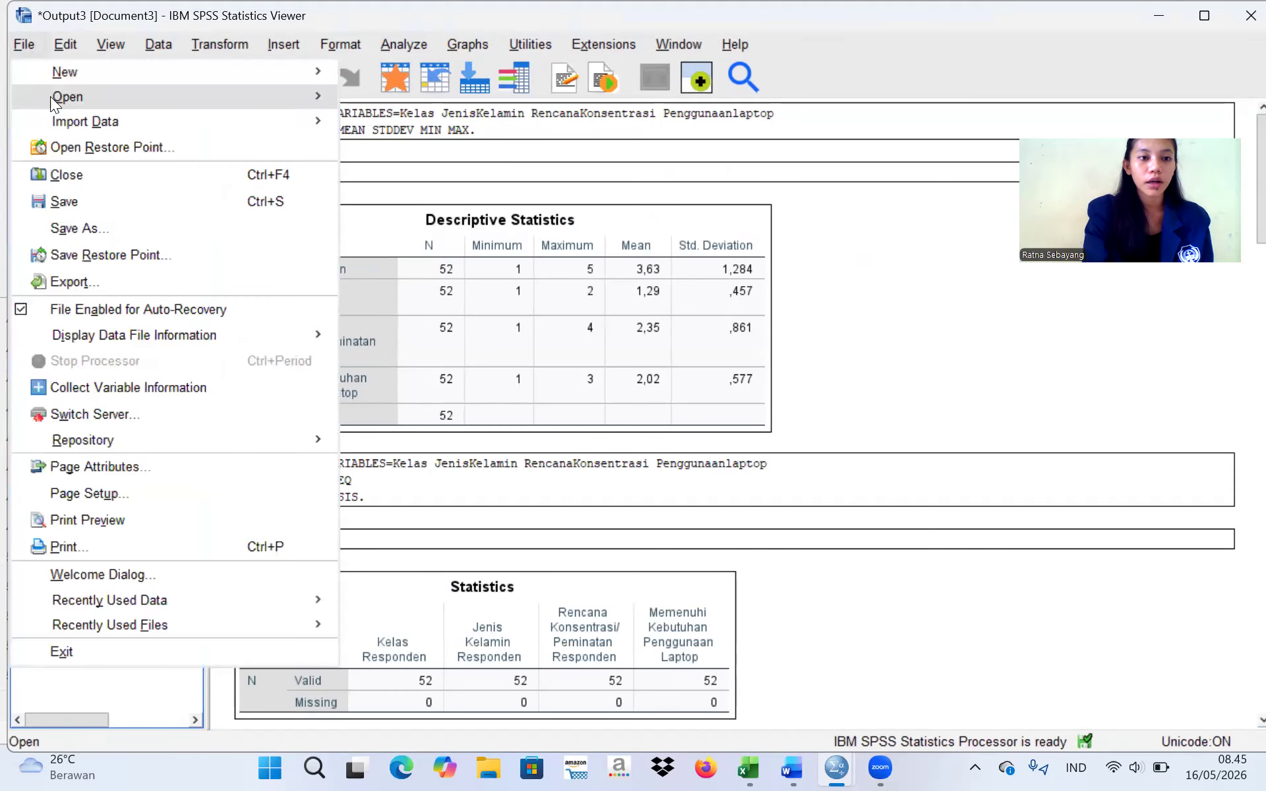
pyautogui.click(151, 280)
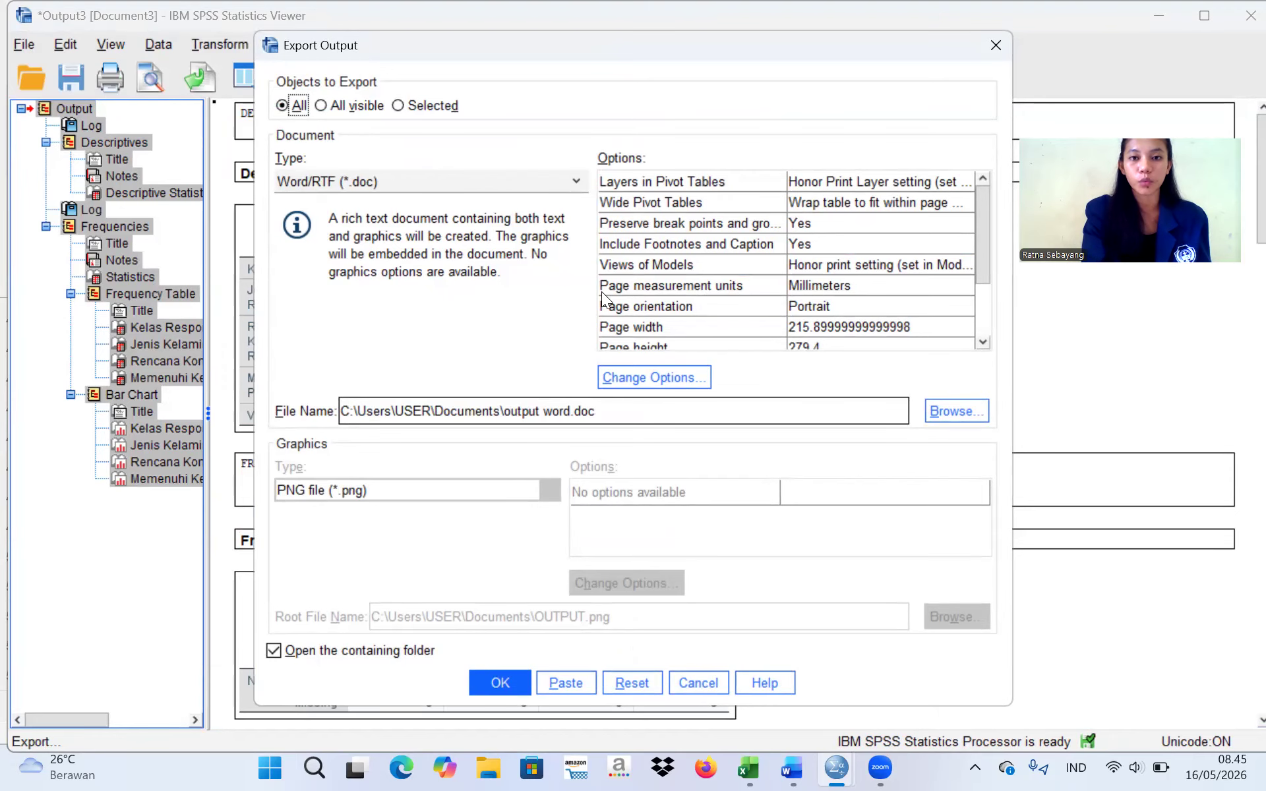
pyautogui.click(991, 52)
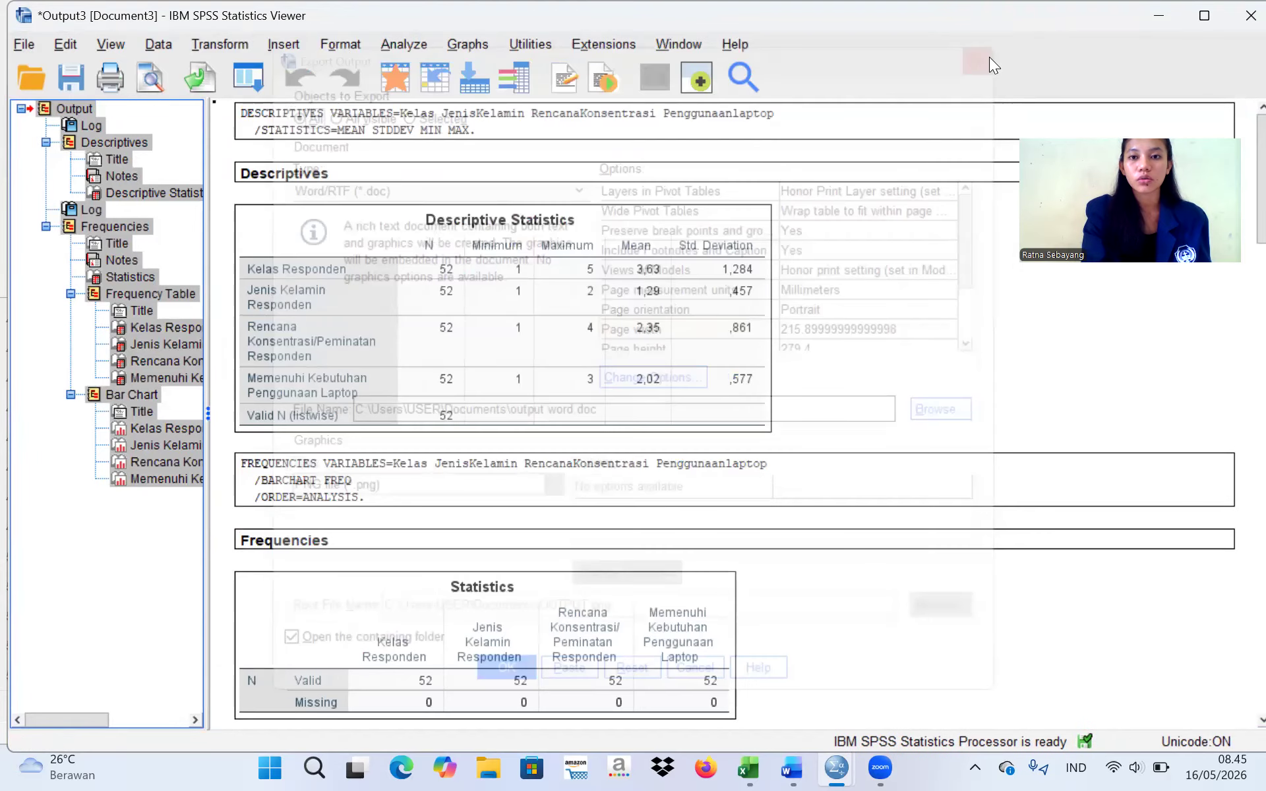
pyautogui.click(877, 323)
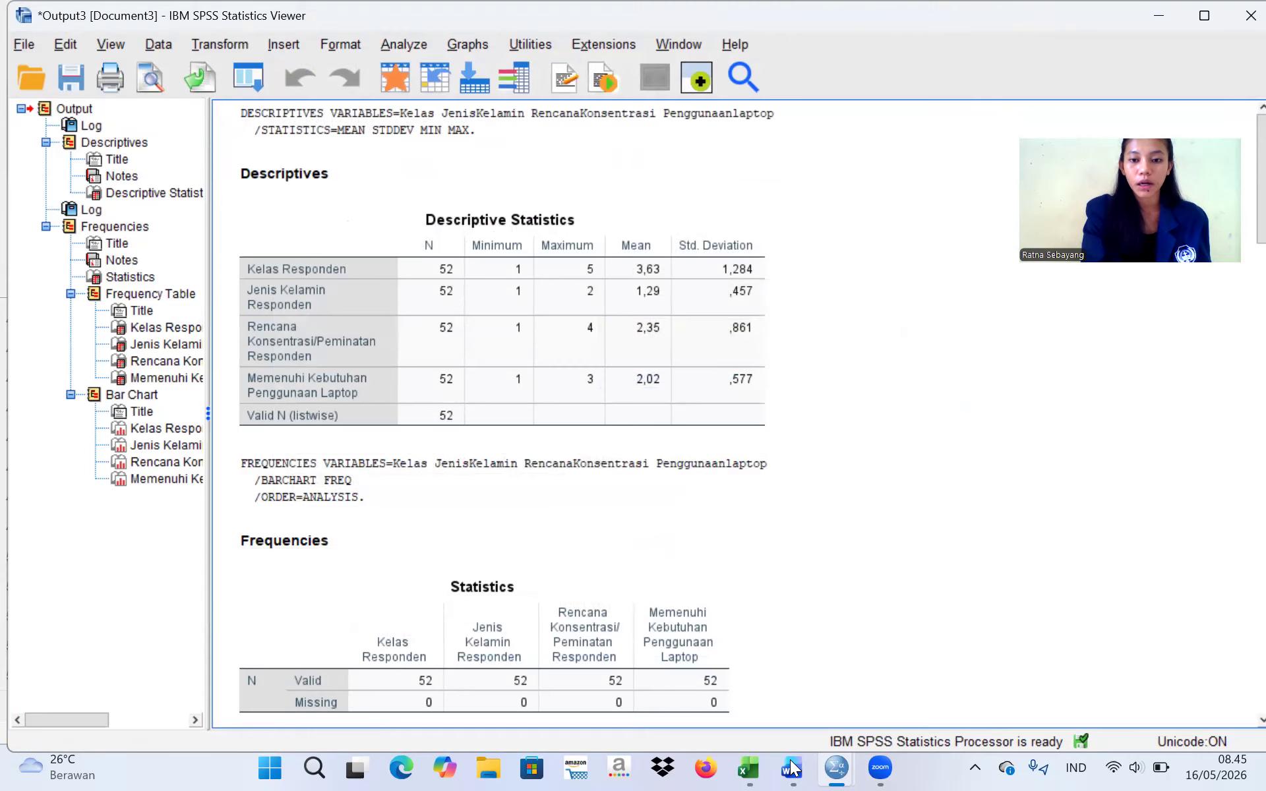
# Switch to the saved UTS report in Word and review its introduction, Descriptive Statistics, Frequencies statistics, and the Kelas Responden table with its interpretation.
pyautogui.moveTo(800, 750)
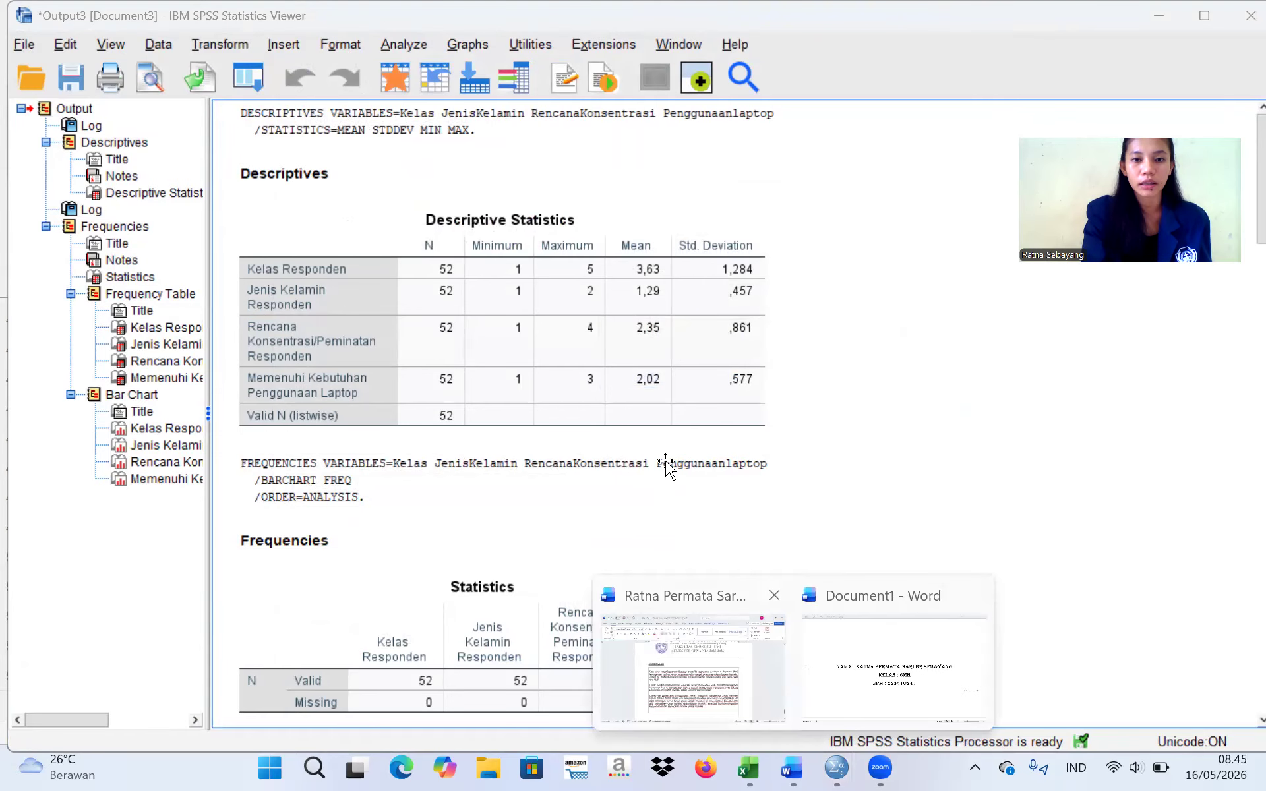
pyautogui.scroll(18, 667, 462)
pyautogui.scroll(15, 668, 462)
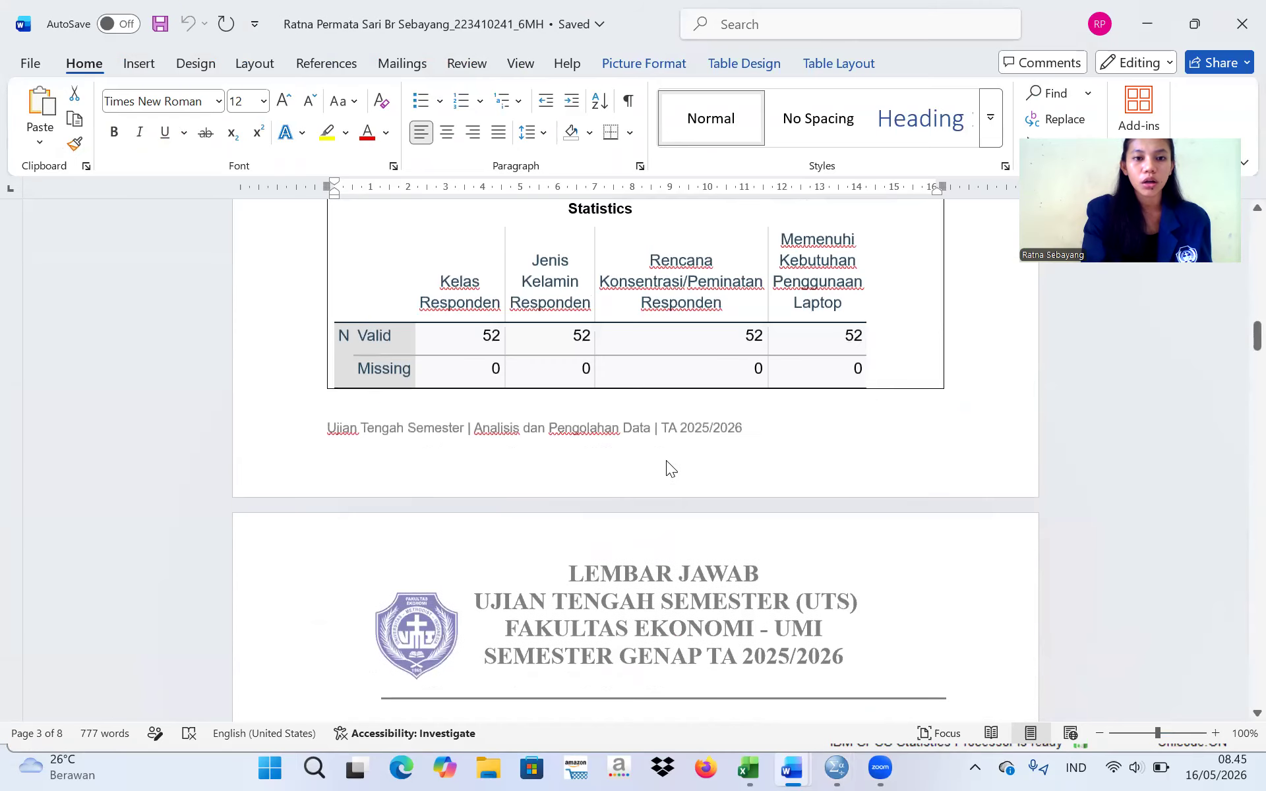
pyautogui.scroll(-1, 650, 310)
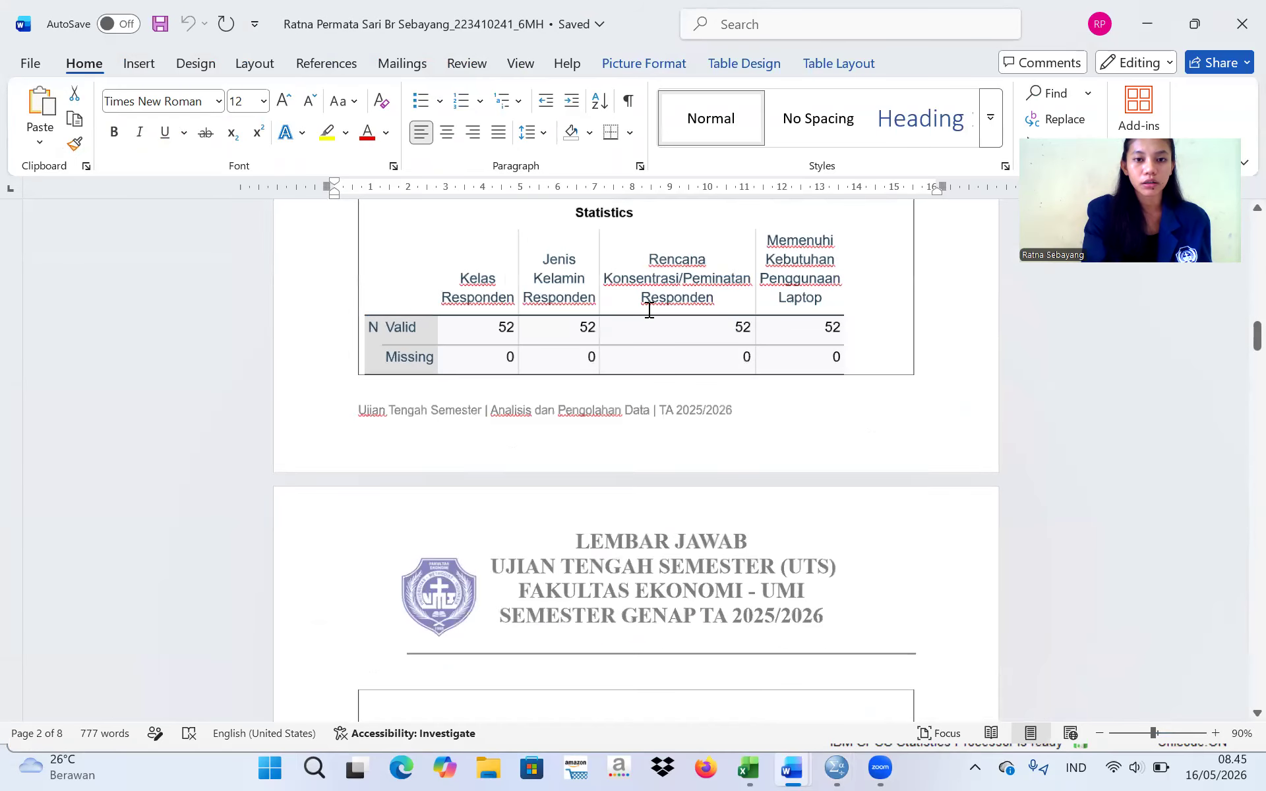
pyautogui.scroll(-1, 650, 310)
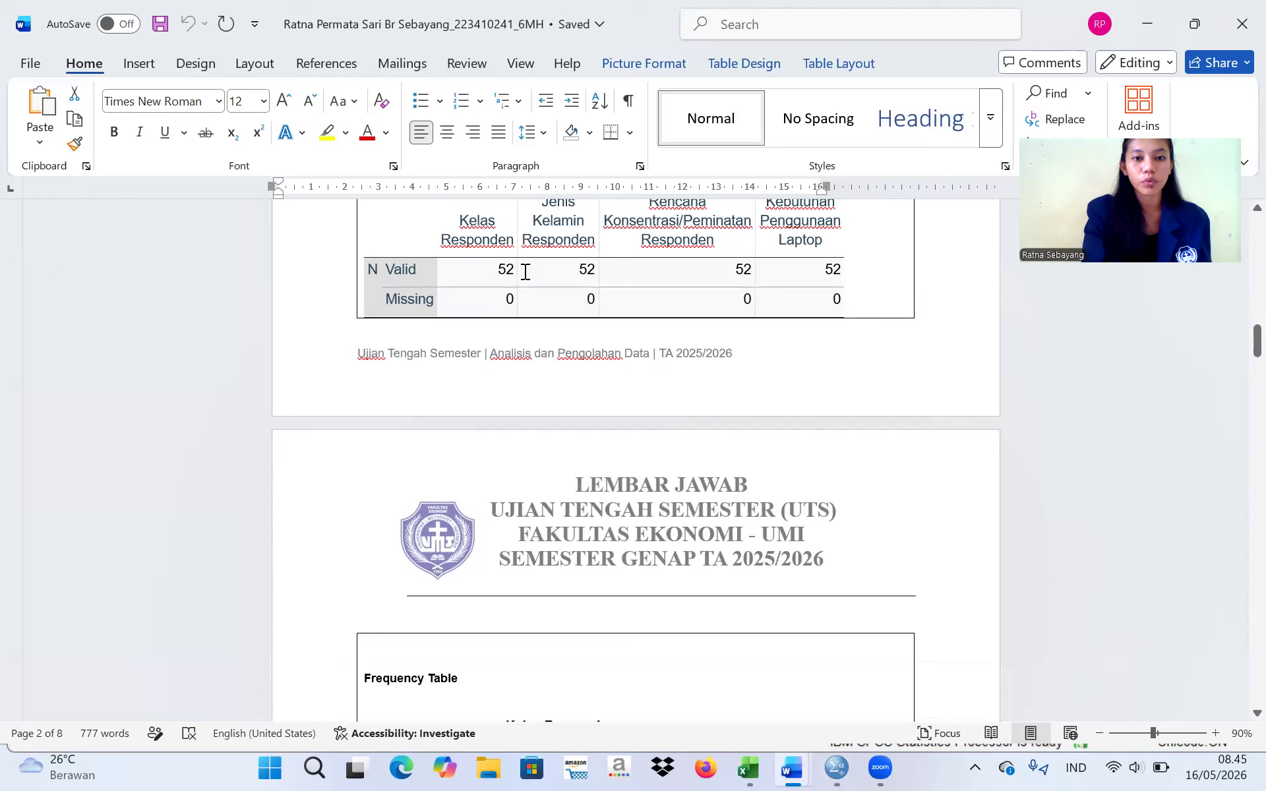
pyautogui.scroll(12, 558, 265)
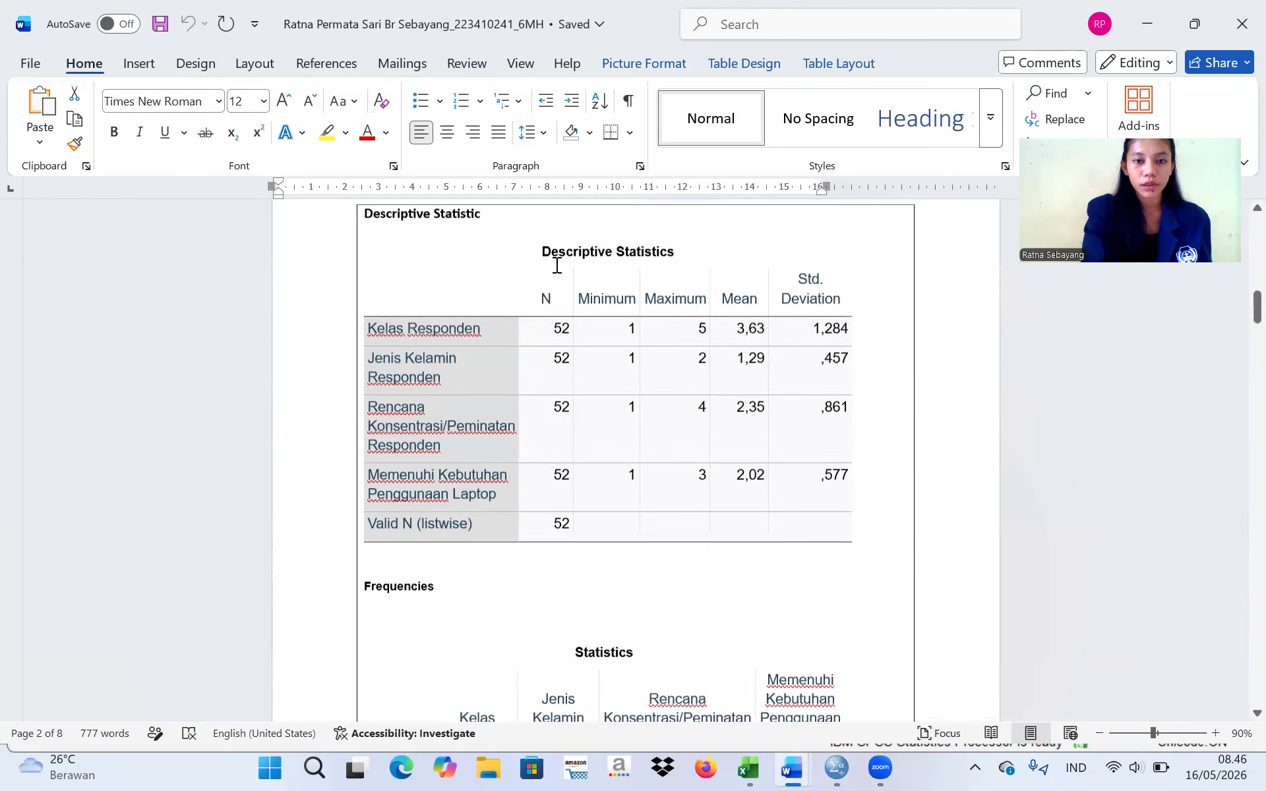
pyautogui.scroll(10, 556, 265)
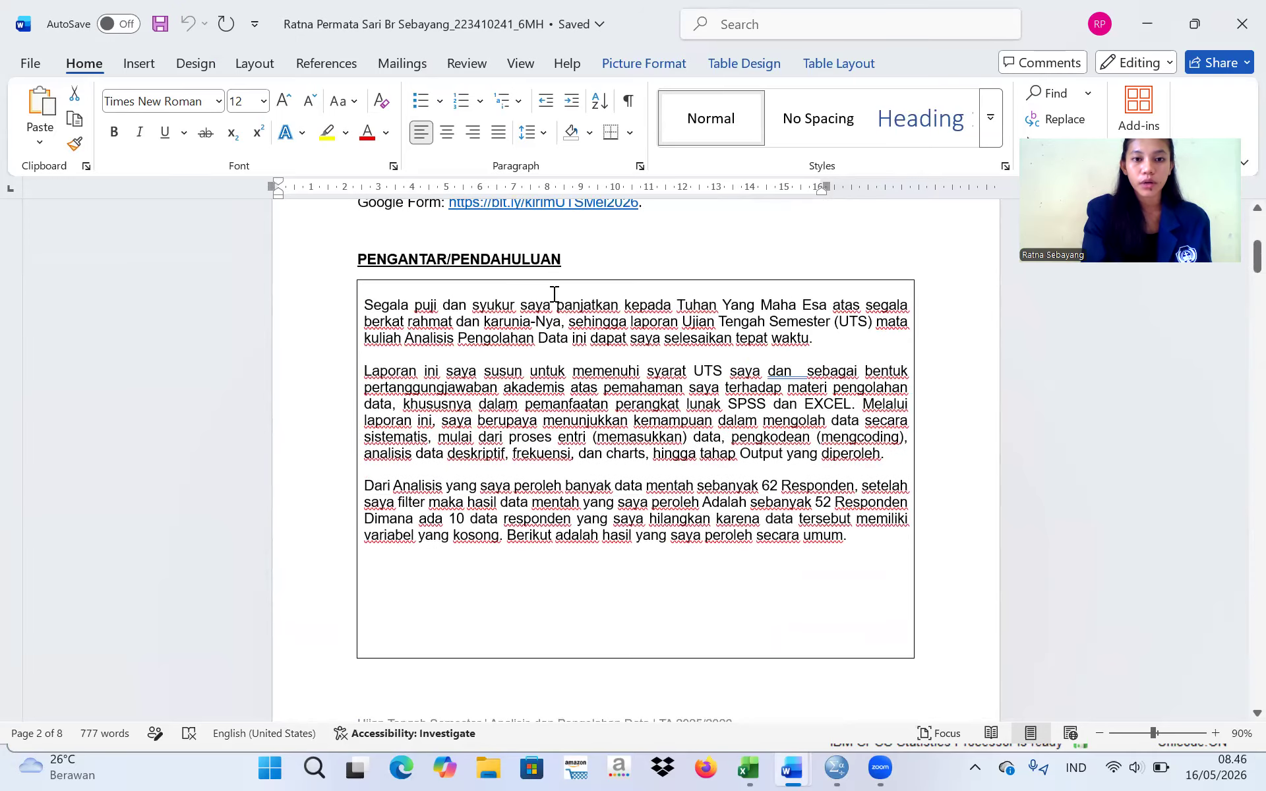
pyautogui.scroll(-13, 575, 340)
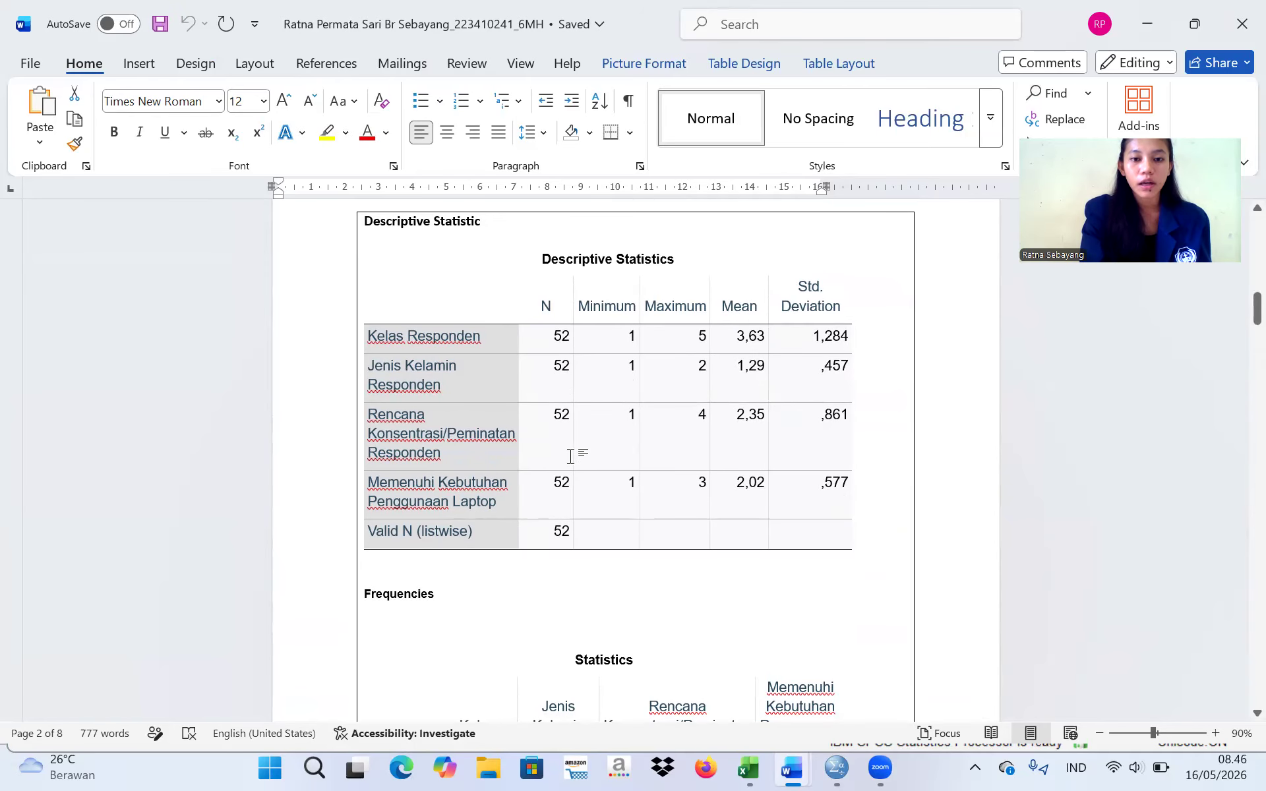
pyautogui.scroll(-6, 594, 415)
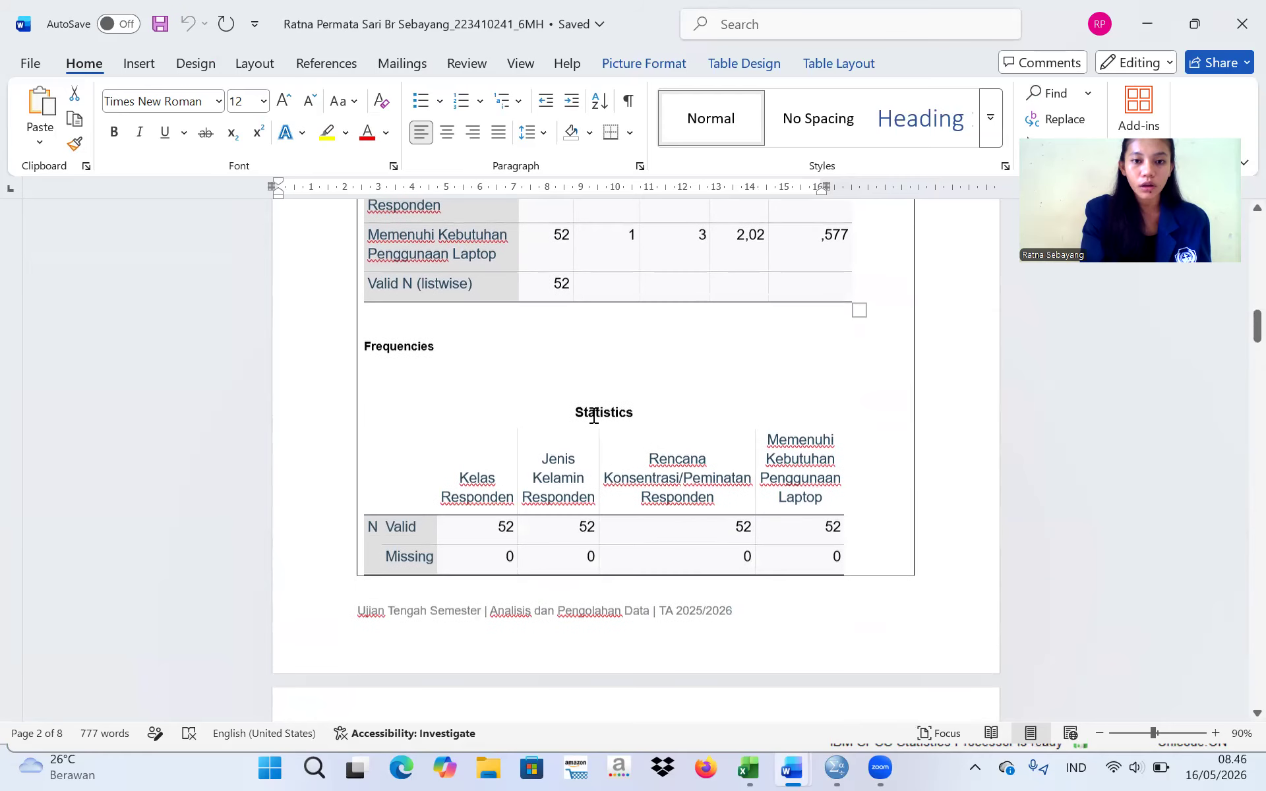
pyautogui.scroll(-10, 630, 499)
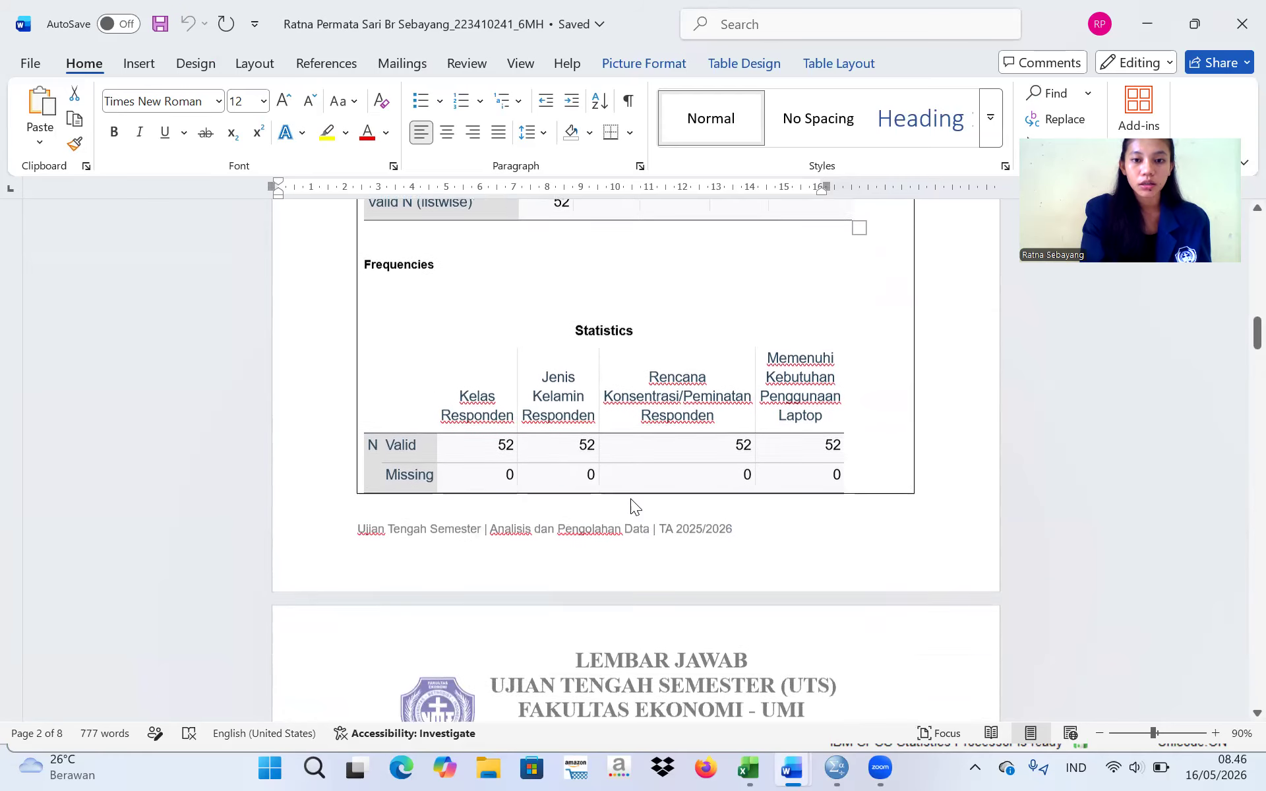
pyautogui.scroll(-4, 630, 498)
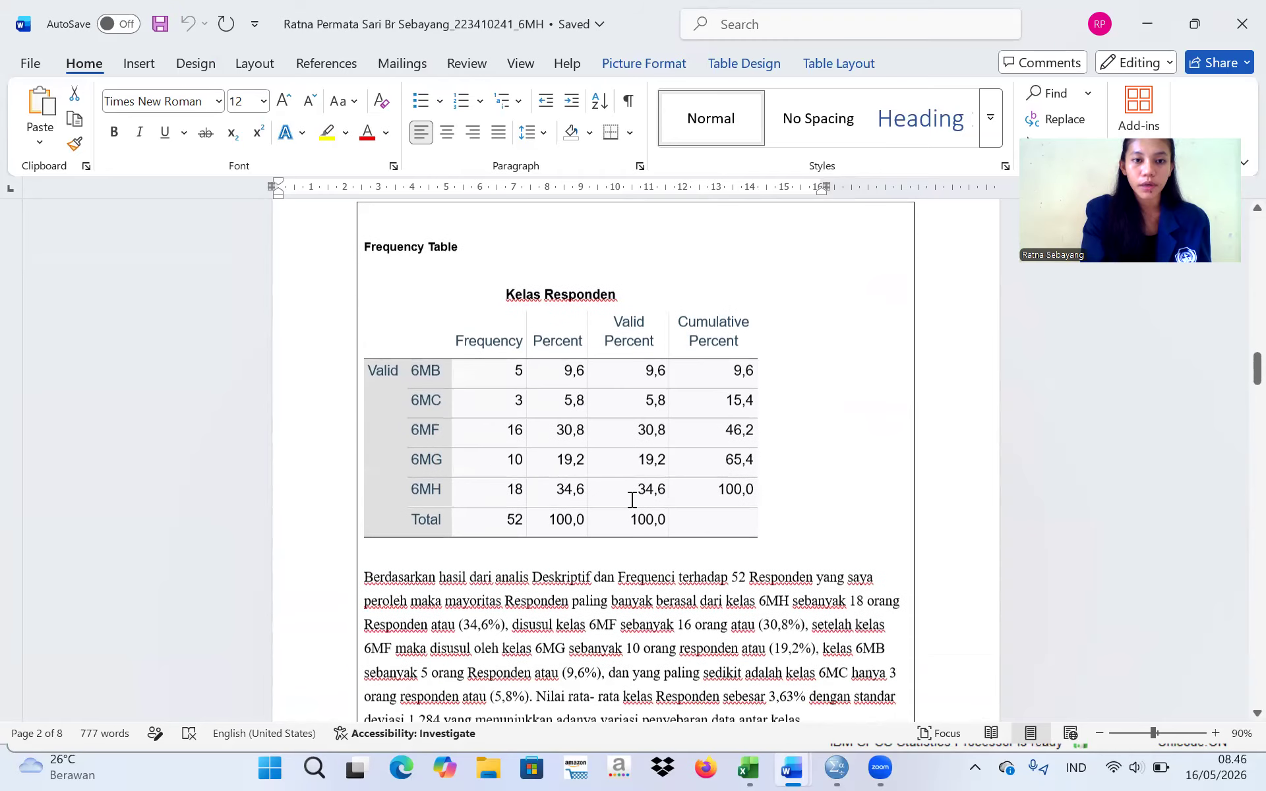
pyautogui.scroll(-2, 552, 489)
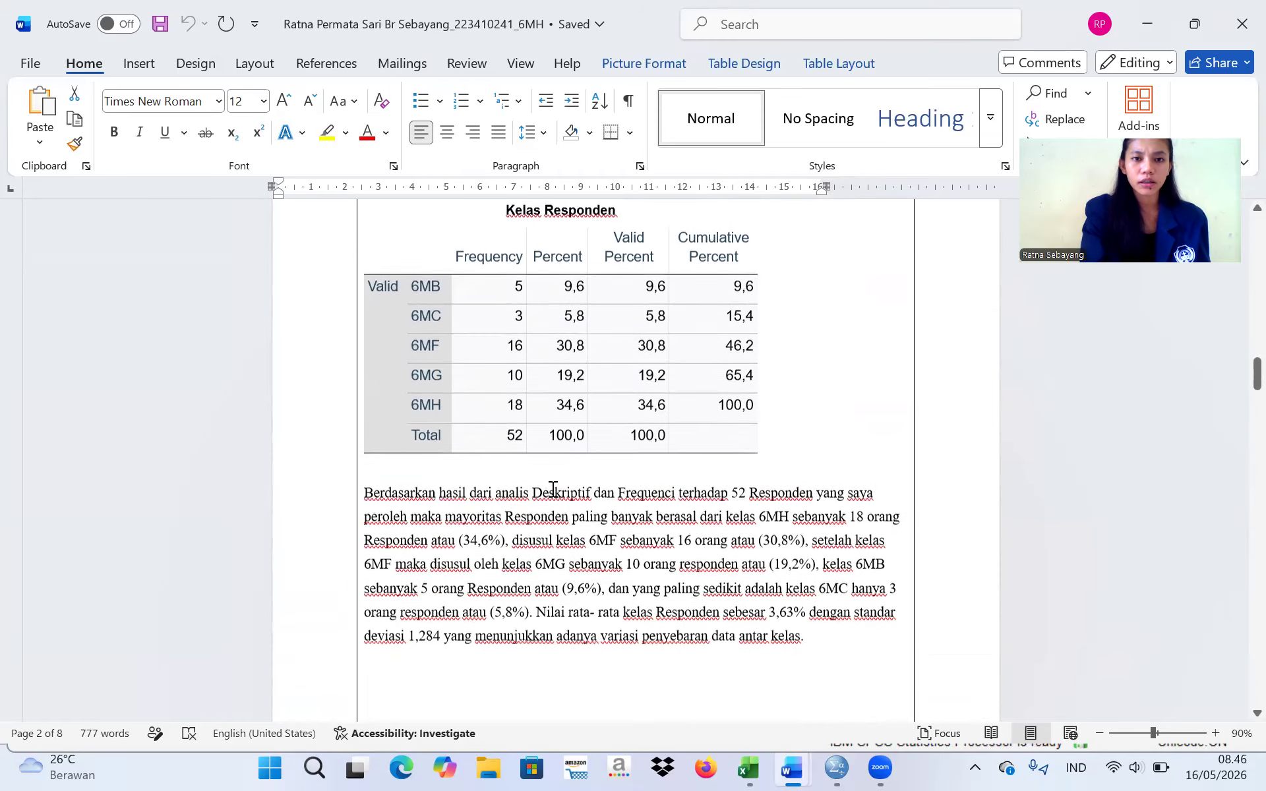
# Review the report's frequency tables and interpretations for respondent class, gender, planned concentration and laptop use.
pyautogui.scroll(1, 557, 366)
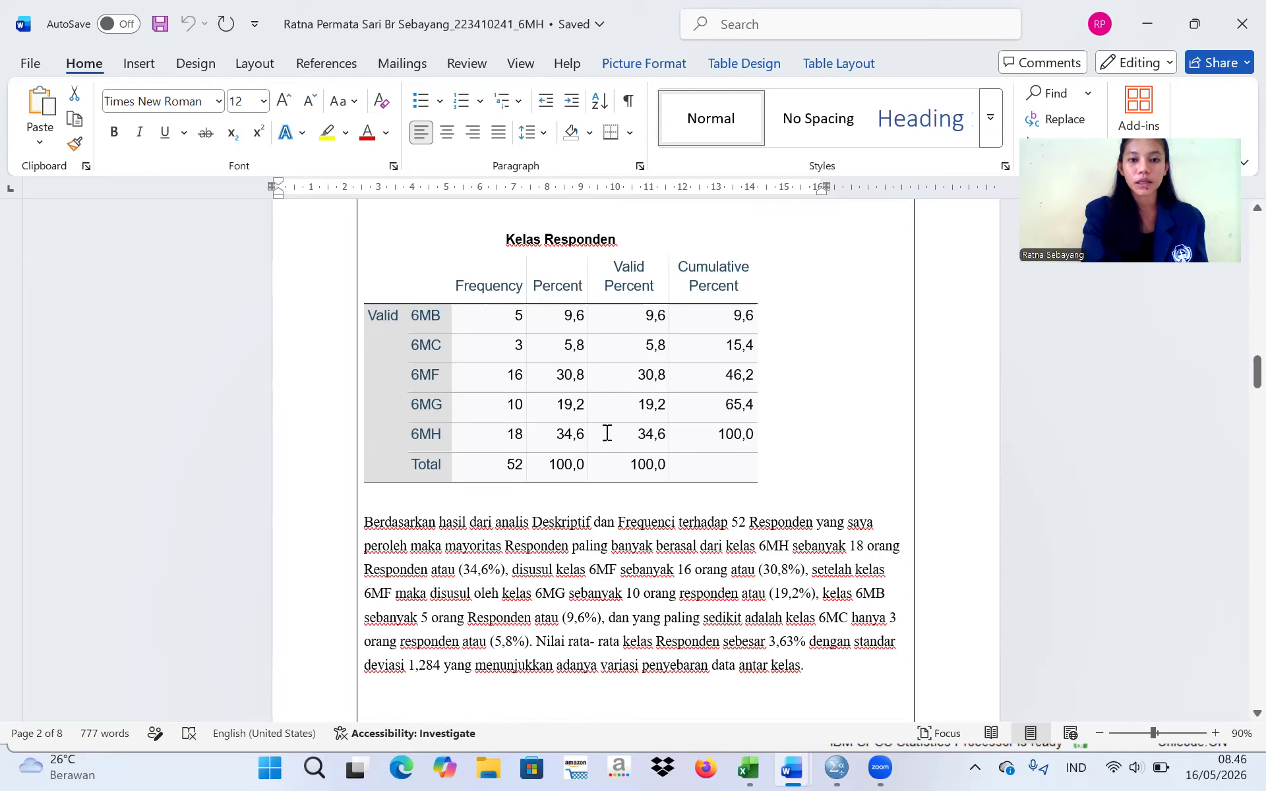
pyautogui.scroll(-10, 575, 393)
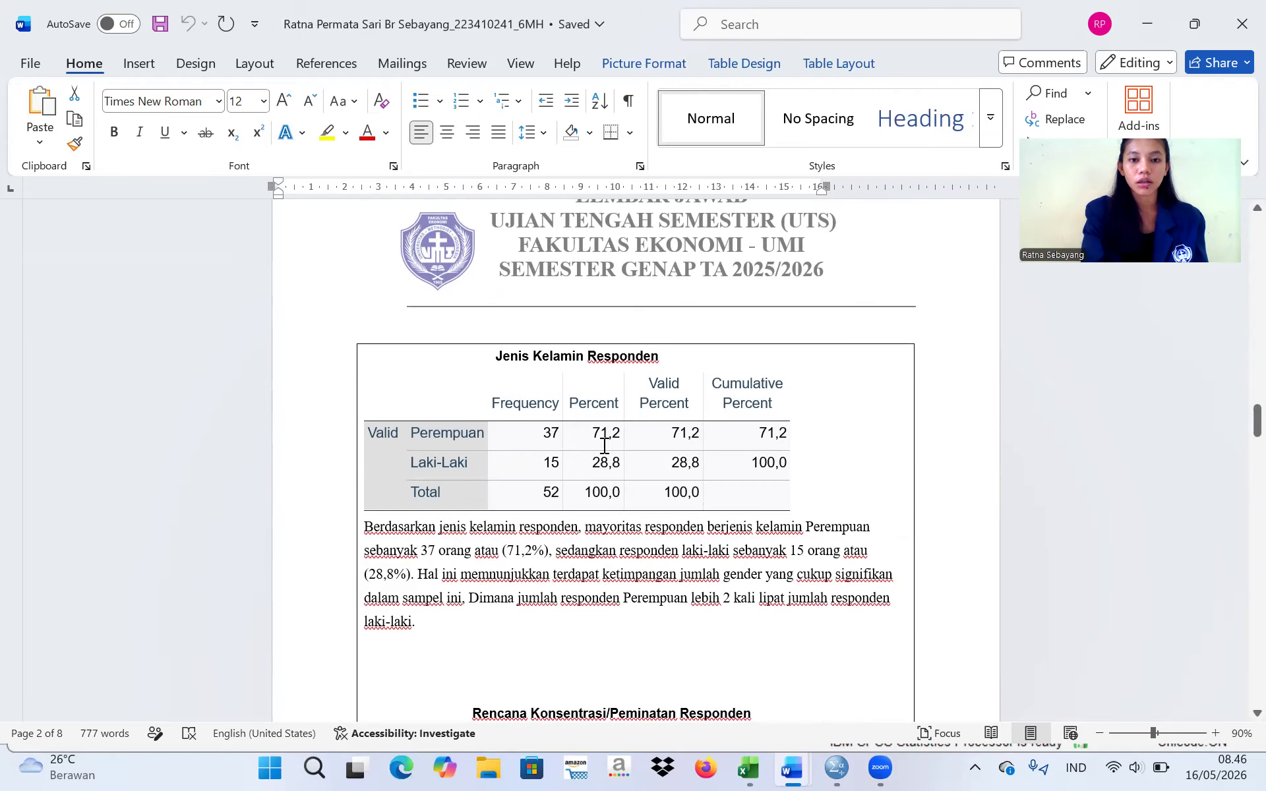
pyautogui.scroll(-7, 611, 438)
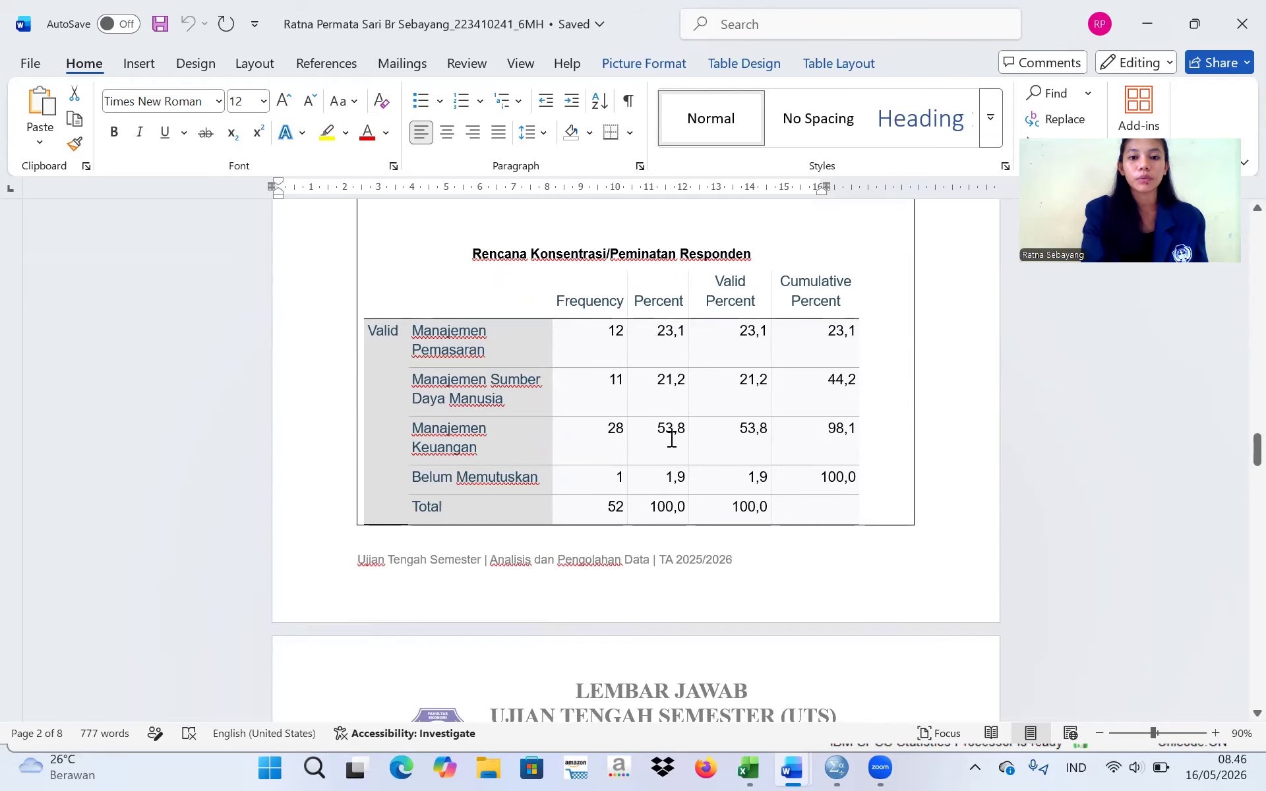
pyautogui.scroll(-10, 672, 440)
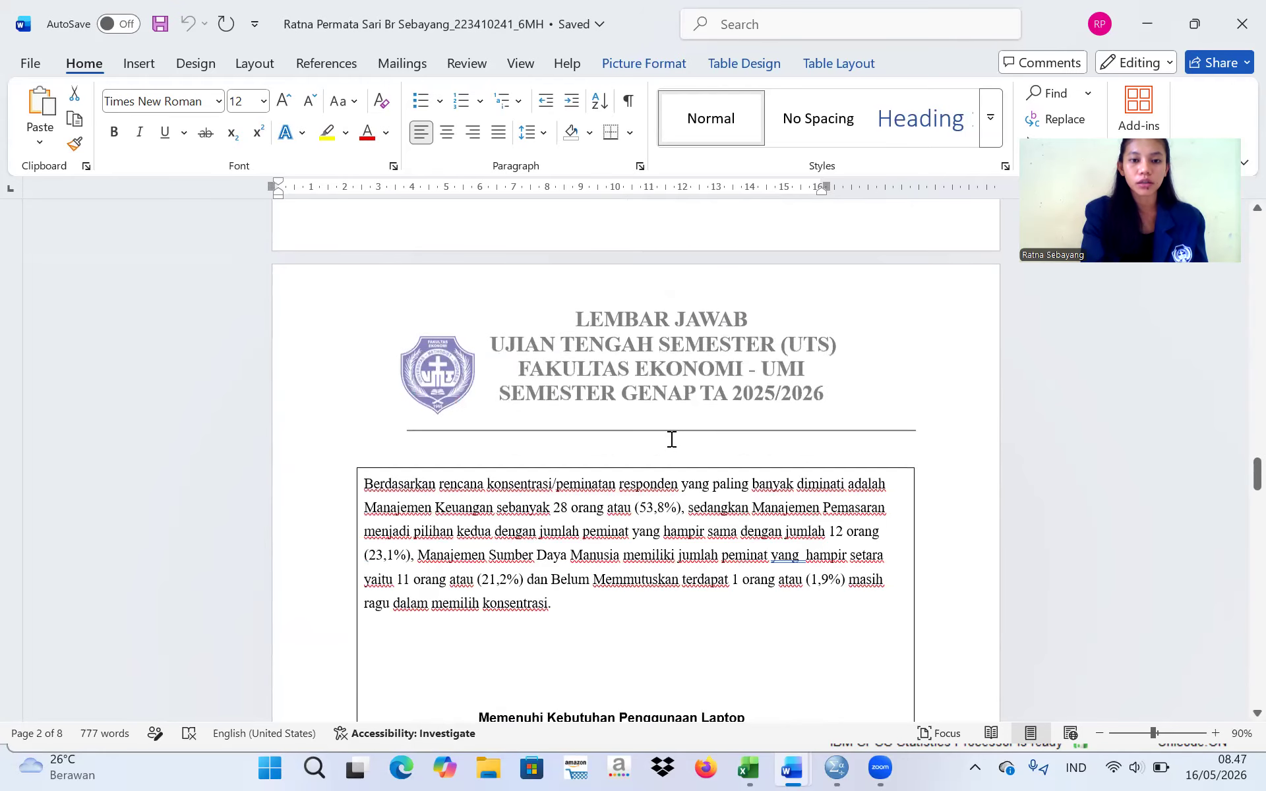
pyautogui.scroll(-1, 672, 440)
pyautogui.scroll(-3, 670, 413)
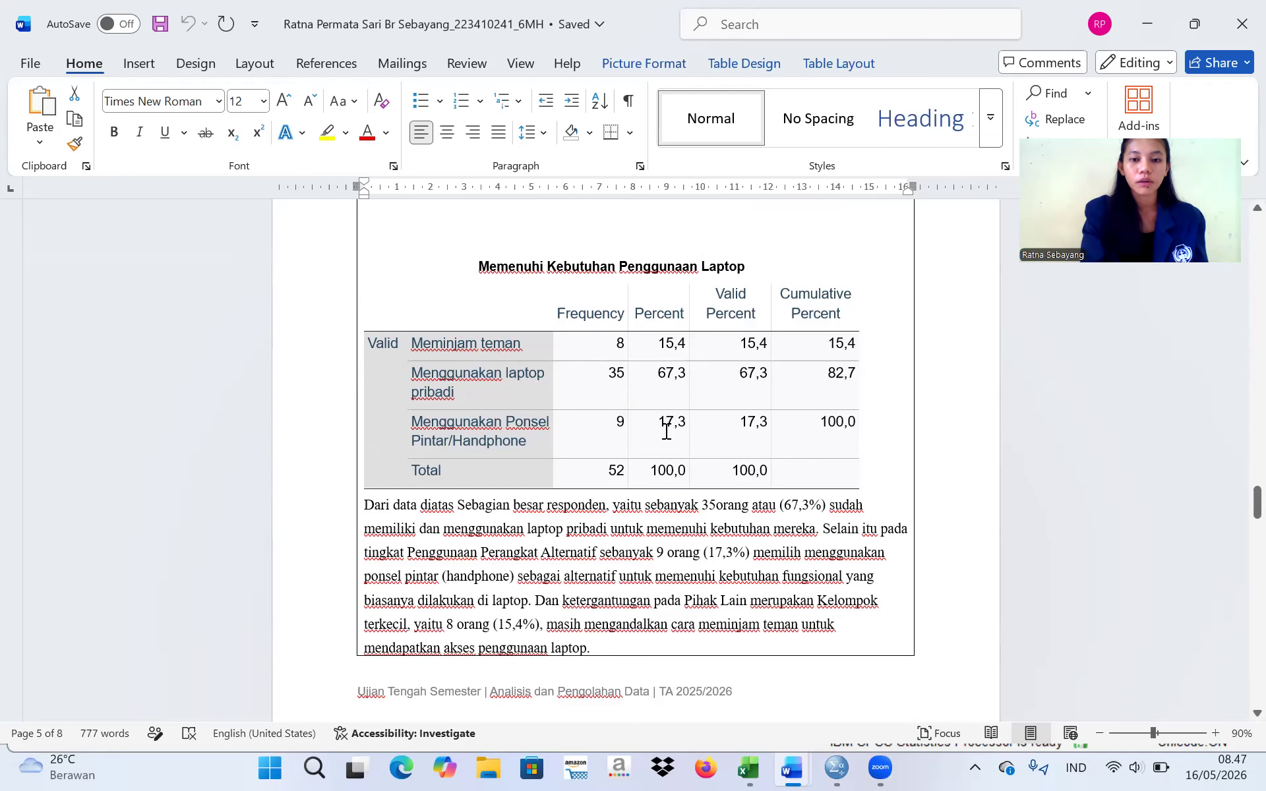
# Examine the report's Bar Chart section for all four variables and read the closing KESIMPULAN section.
pyautogui.scroll(-5, 666, 432)
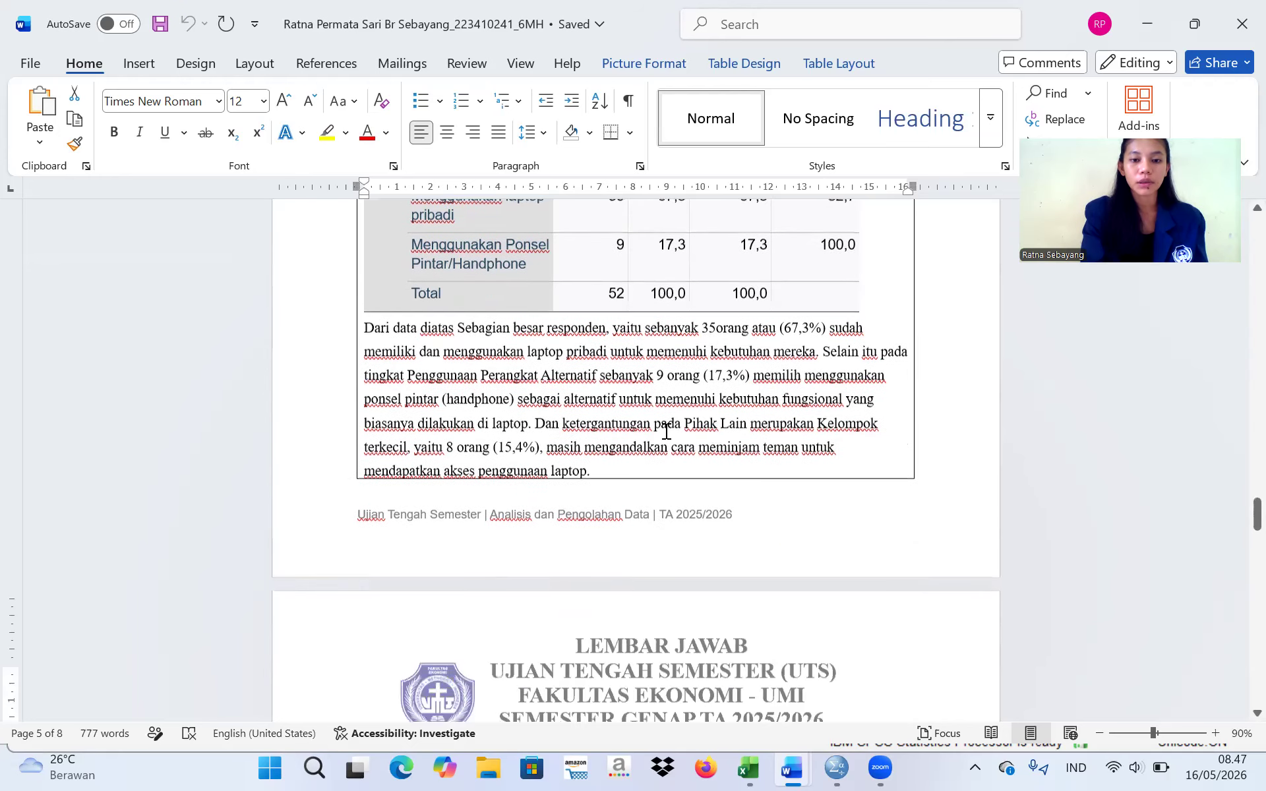
pyautogui.scroll(-8, 666, 432)
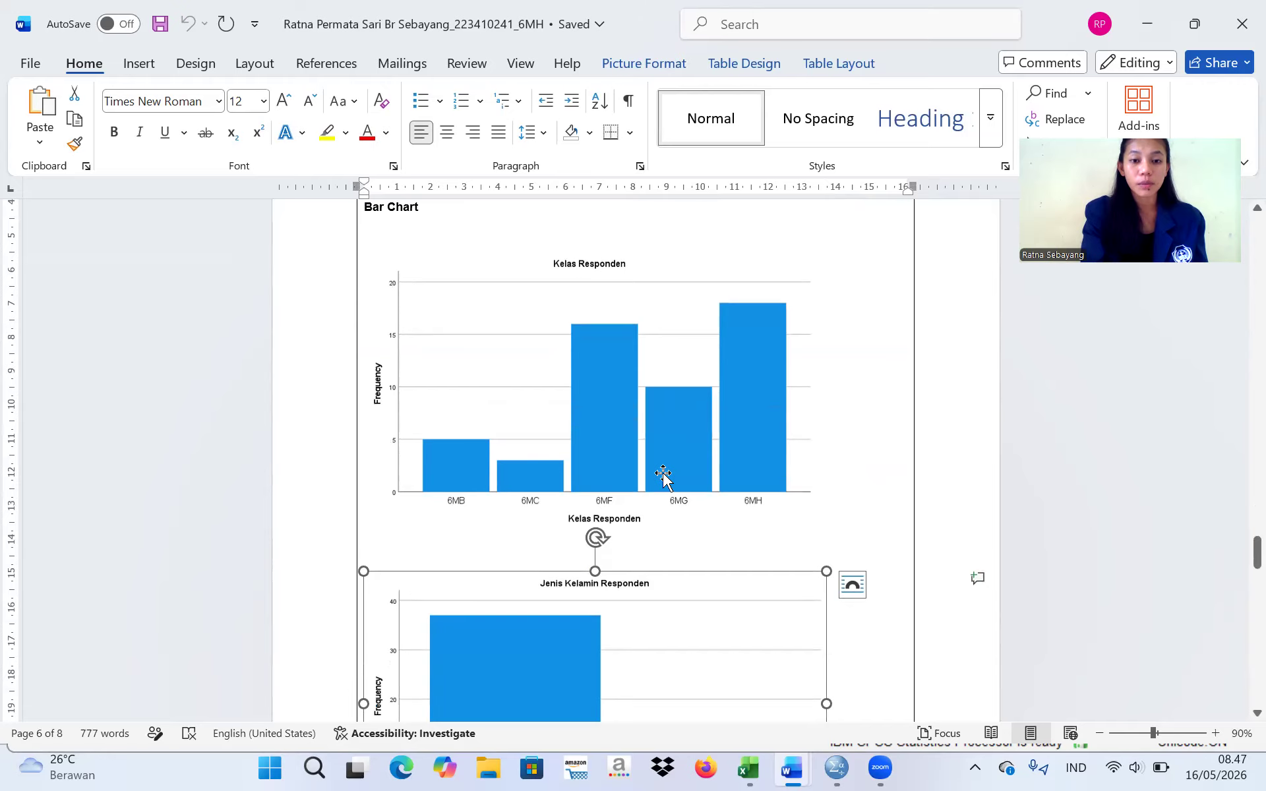
pyautogui.scroll(-5, 662, 473)
pyautogui.scroll(-12, 662, 472)
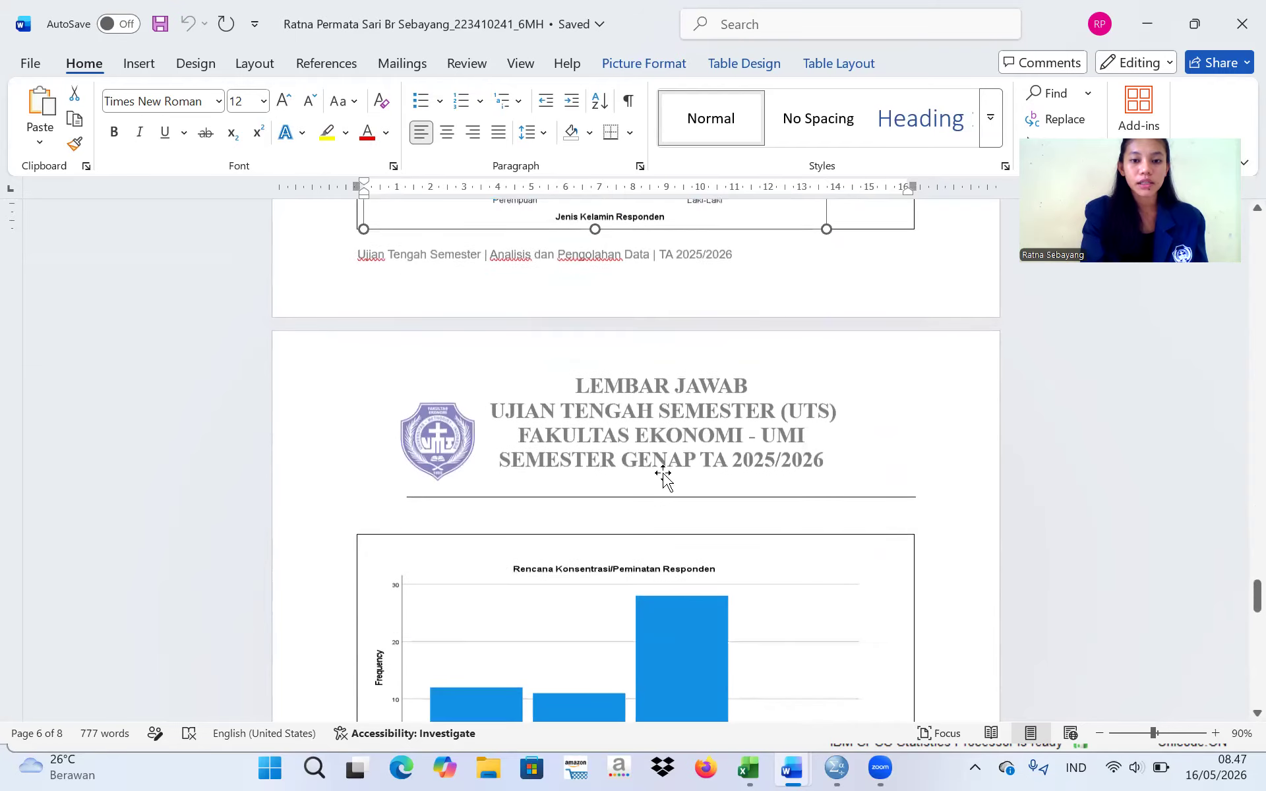
pyautogui.scroll(-9, 663, 474)
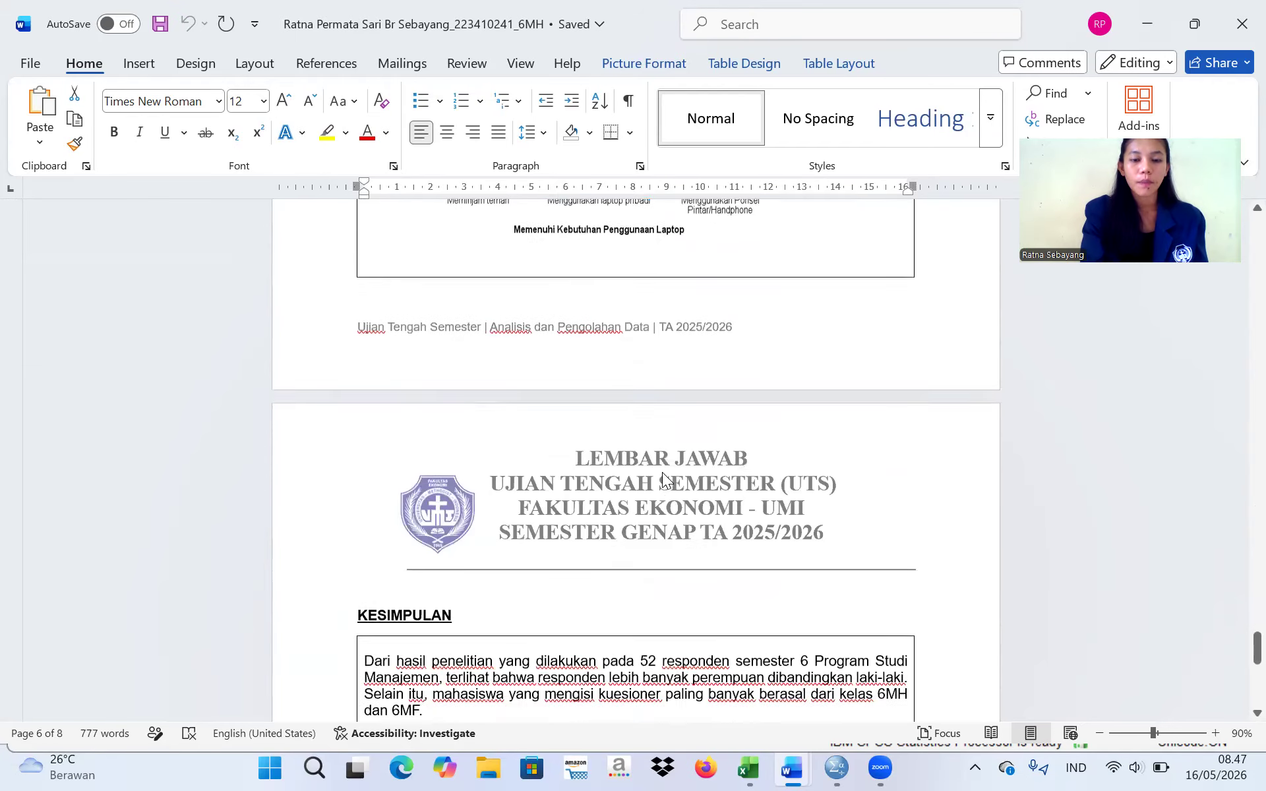
pyautogui.scroll(-1, 663, 473)
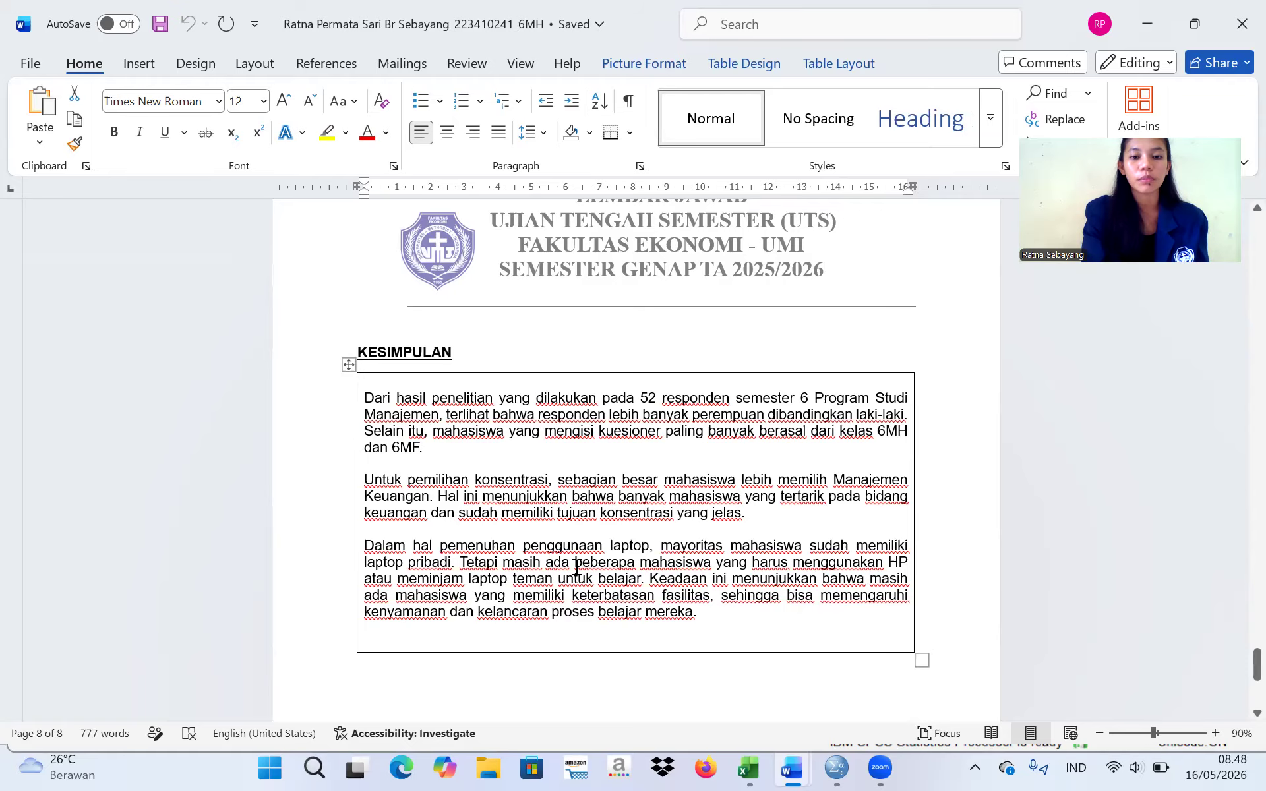
pyautogui.scroll(-2, 614, 576)
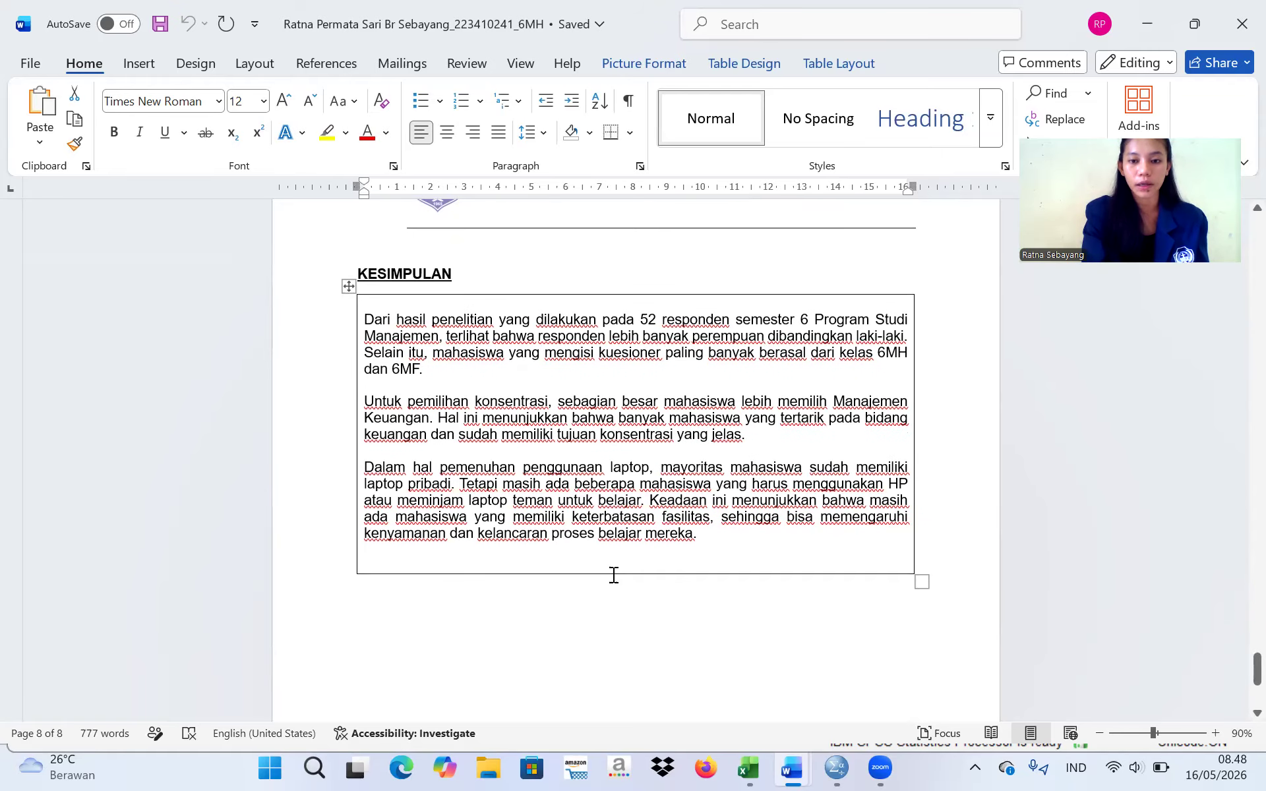